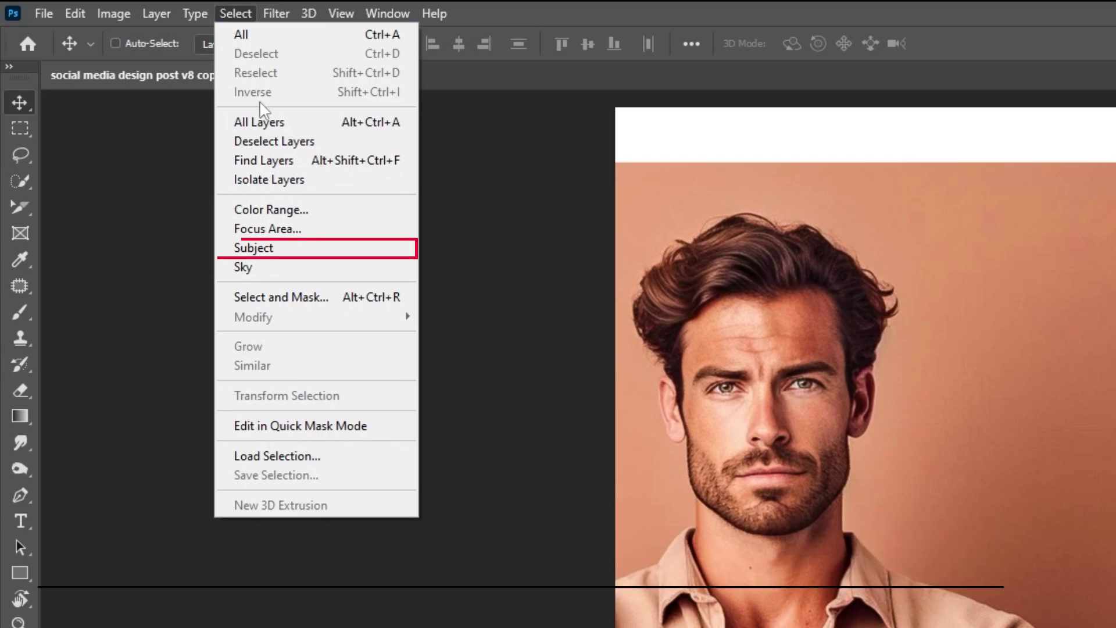
# - Mask out the man's background using a subject selection on the 10787 copy layer and duplicate the masked layer
pyautogui.click(298, 248)
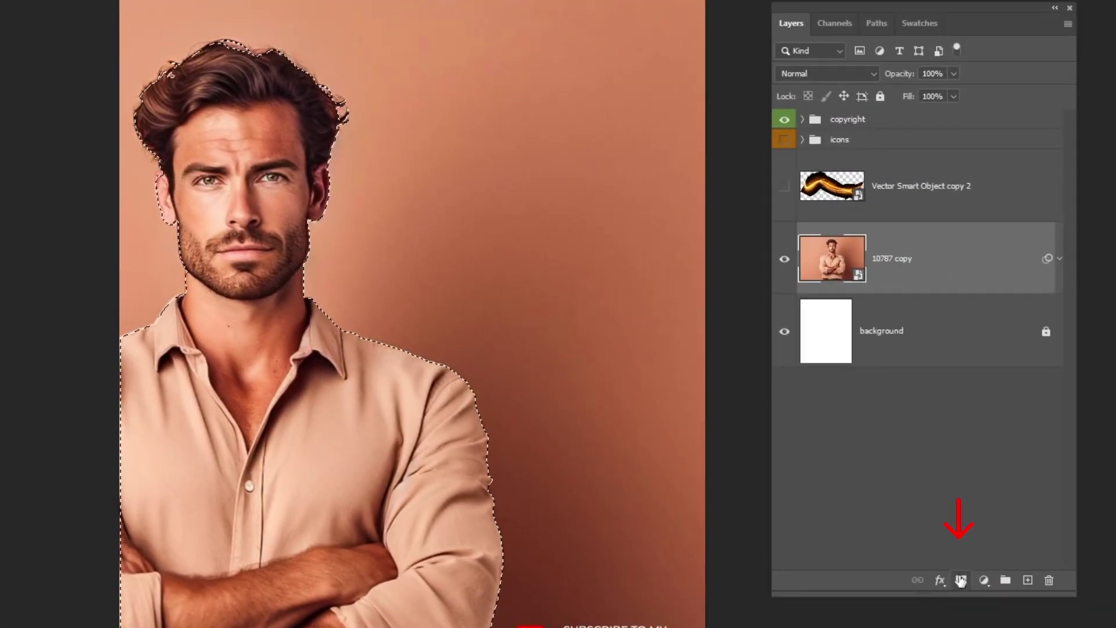
pyautogui.click(961, 580)
pyautogui.hotkey('ctrl', 'j')
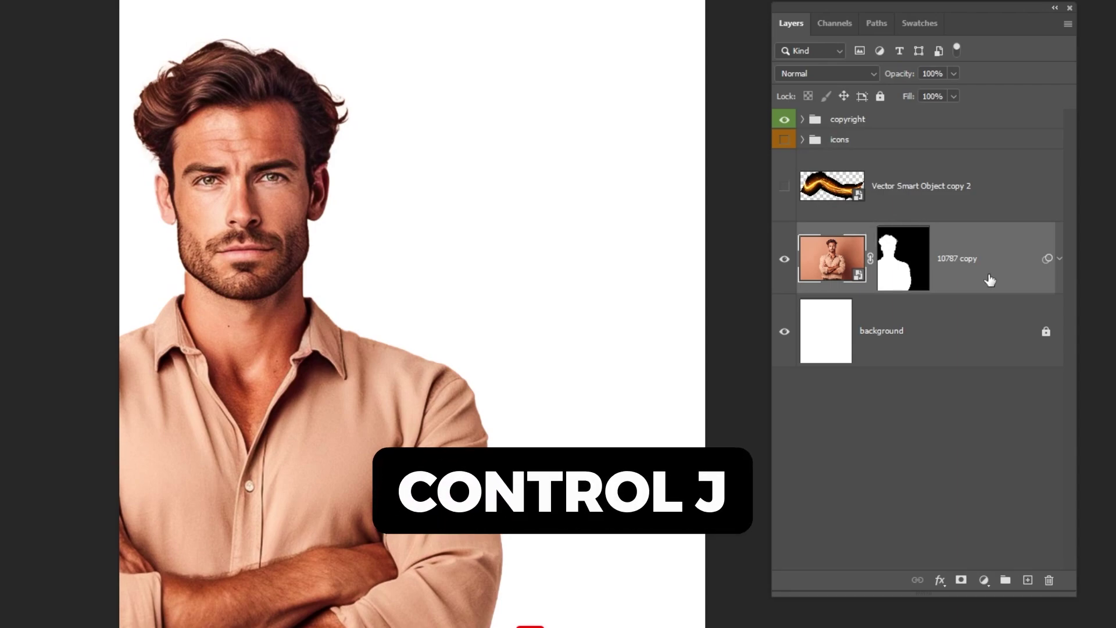
pyautogui.hotkey('ctrl', 'j')
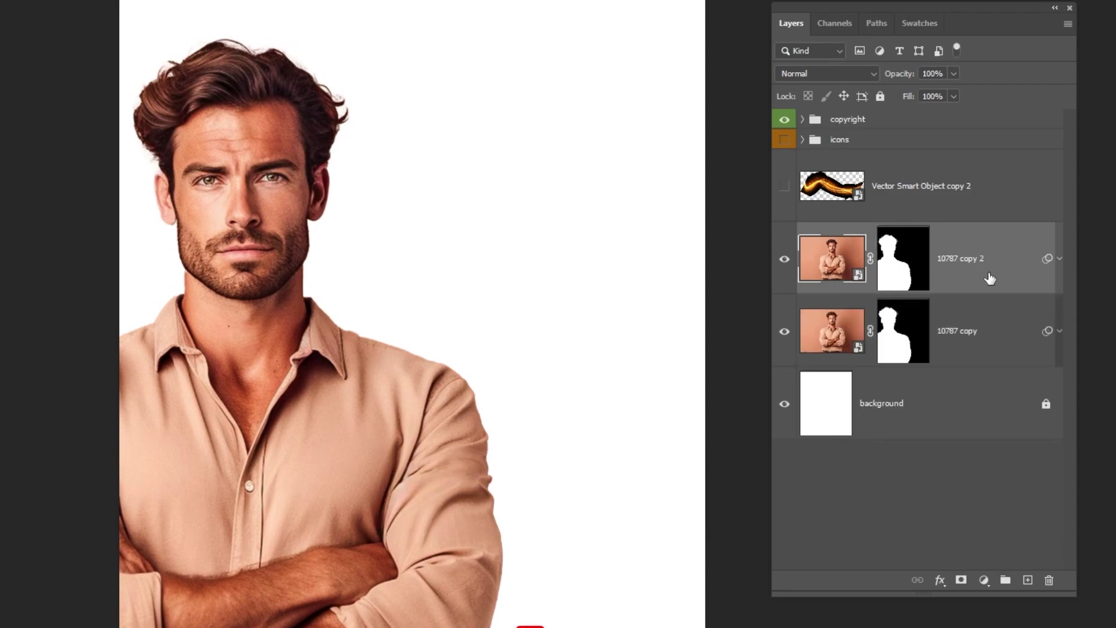
# - Set the saturation of the lower portrait copy to -100 with Hue/Saturation and make the upper copy visible
pyautogui.click(974, 326)
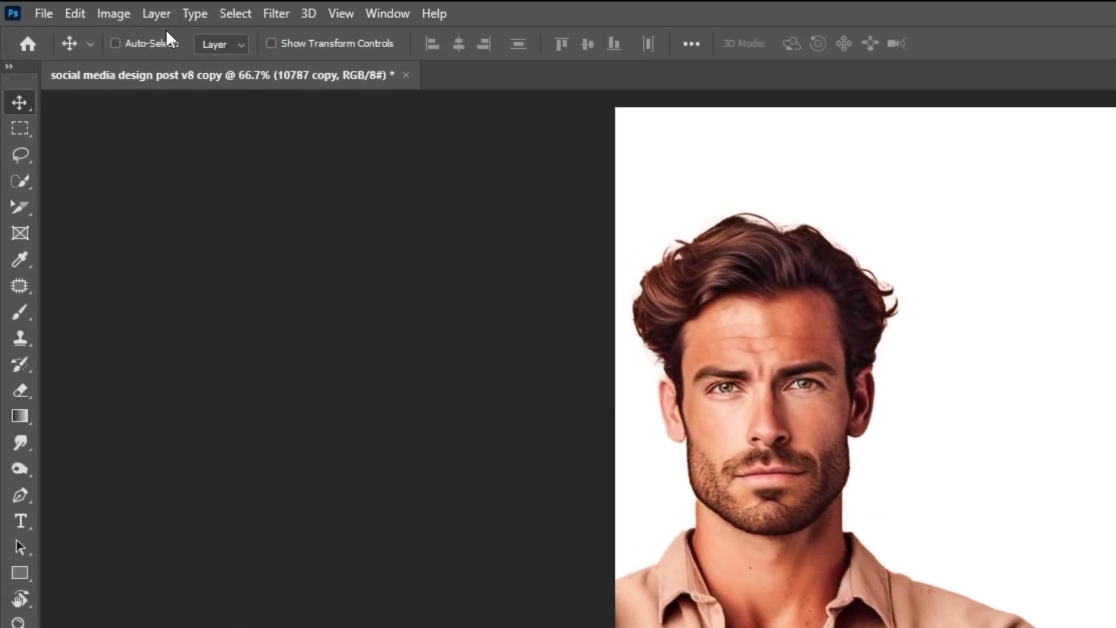
pyautogui.click(112, 12)
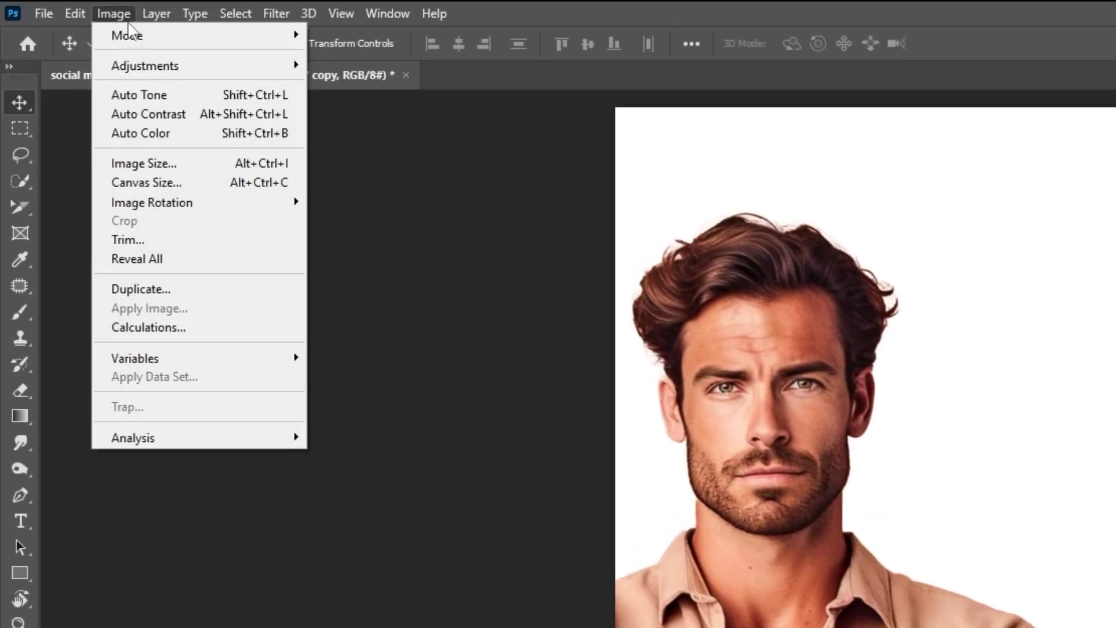
pyautogui.moveTo(146, 69)
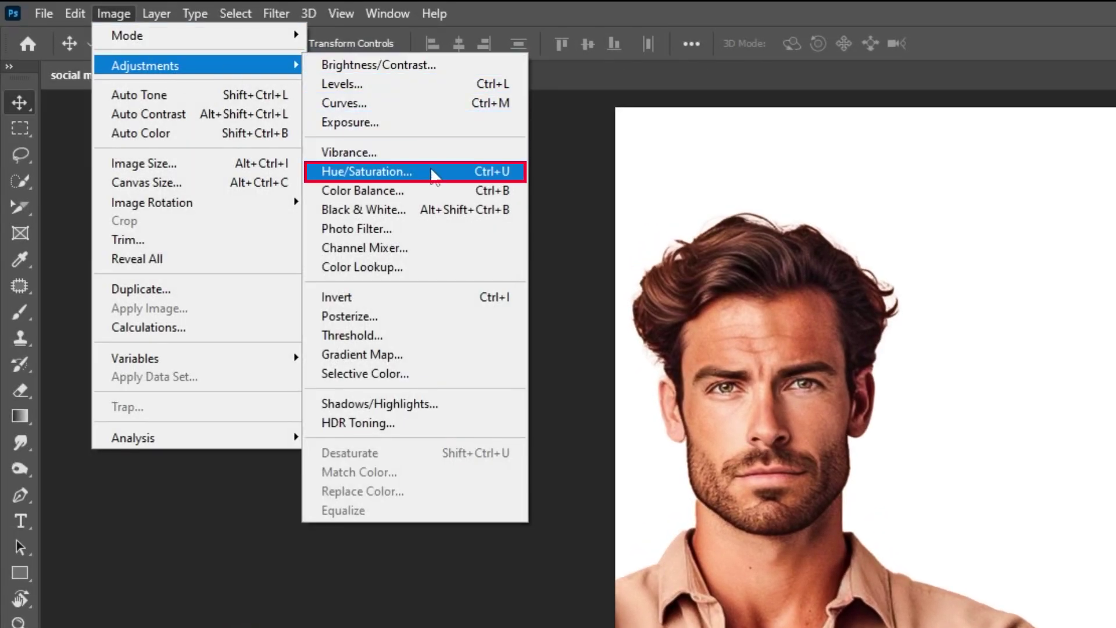
pyautogui.click(433, 172)
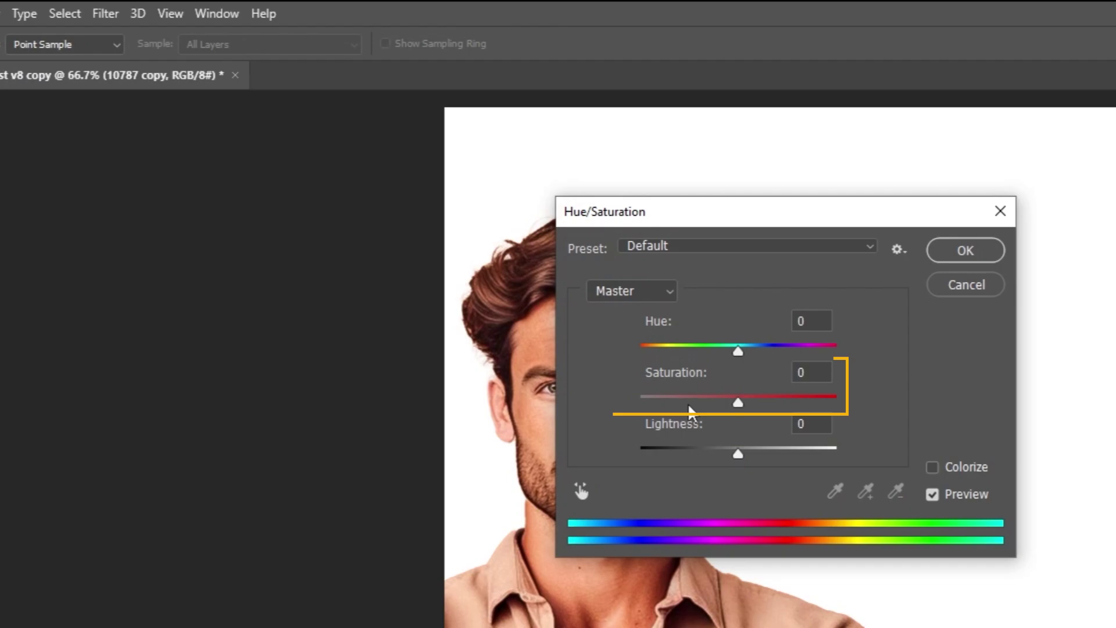
pyautogui.moveTo(627, 401); pyautogui.dragTo(586, 401)
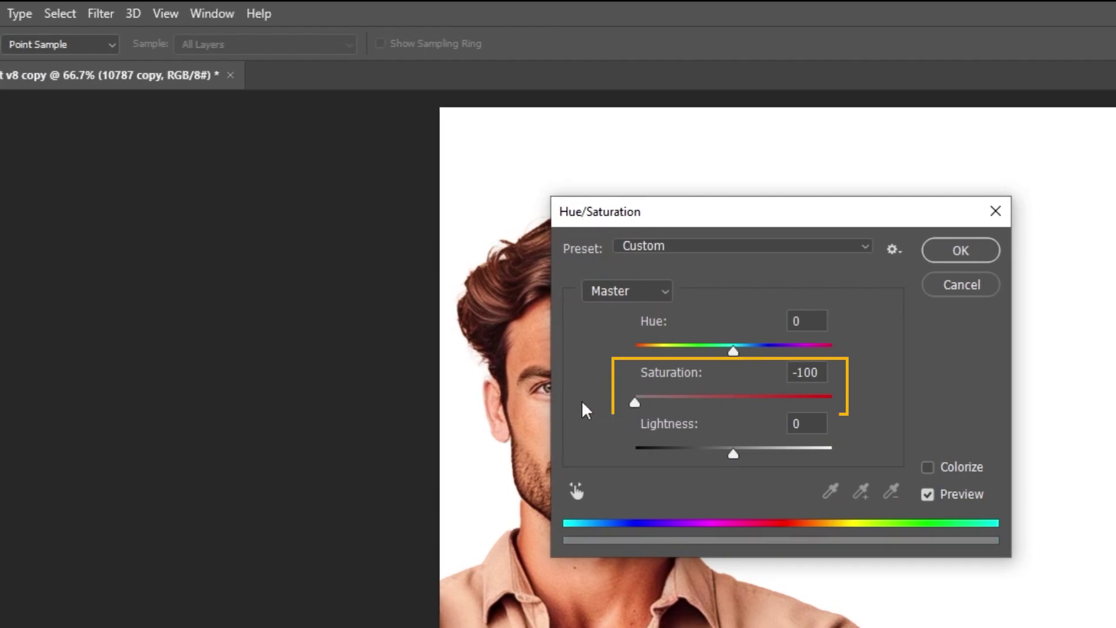
pyautogui.click(952, 256)
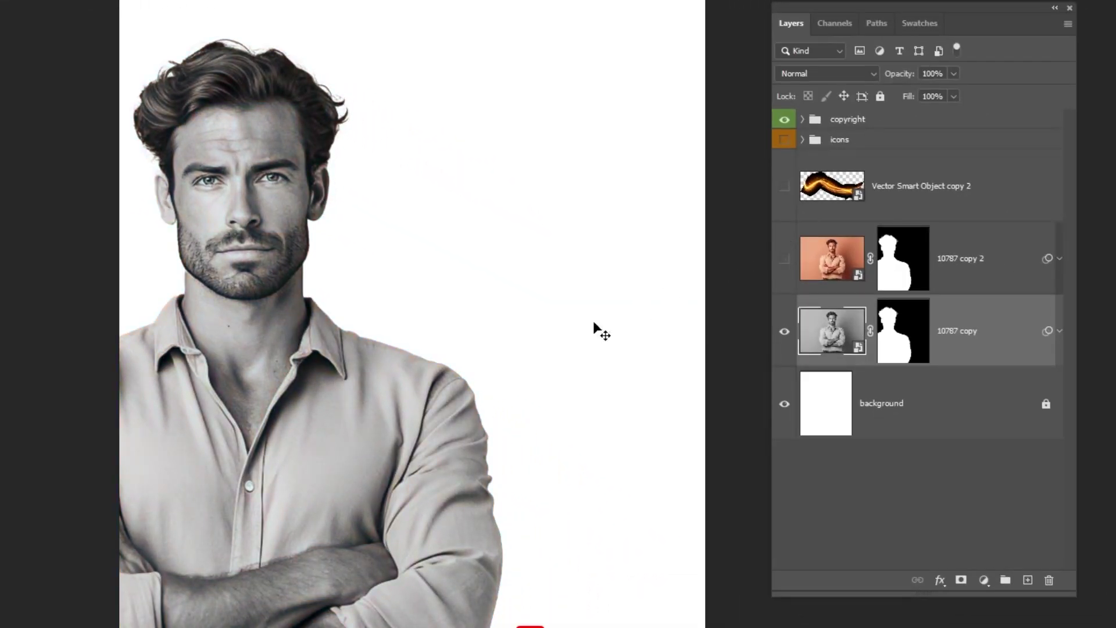
pyautogui.click(786, 259)
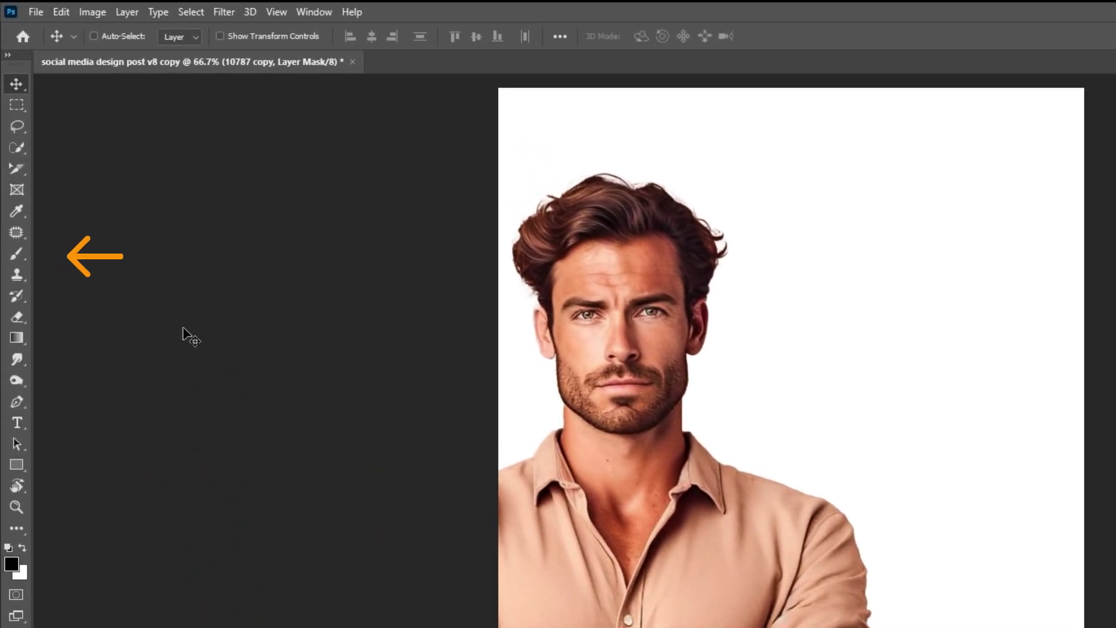
# - Paint on the lower copy's mask around the man's shoulder and arm with a 91 px Soft Round brush at 36% flow to reveal the shadow
pyautogui.click(27, 254)
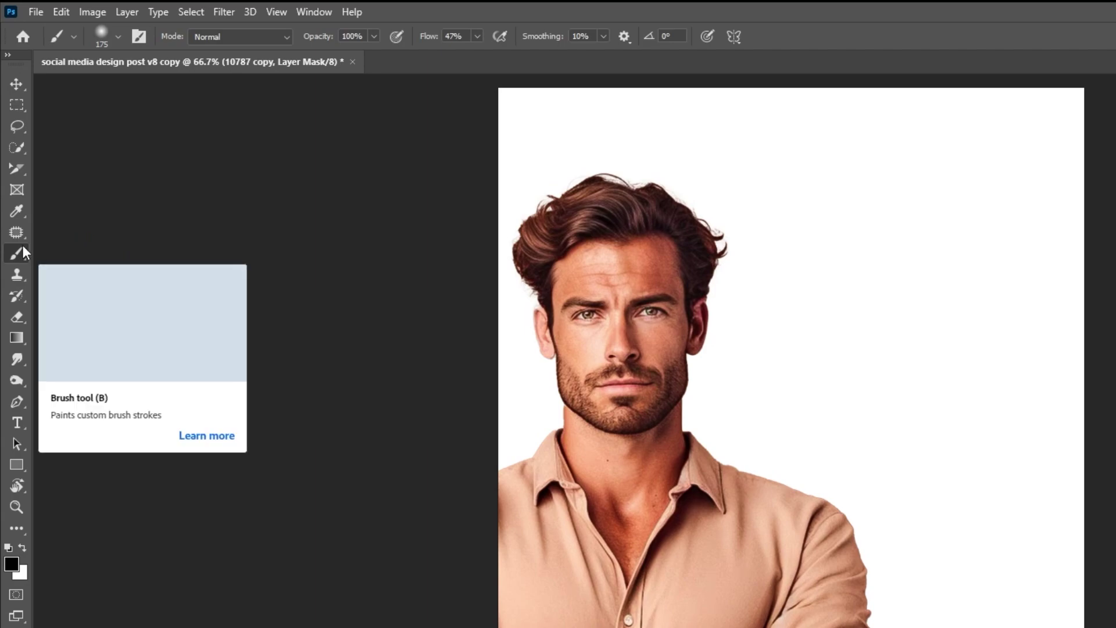
pyautogui.click(110, 38)
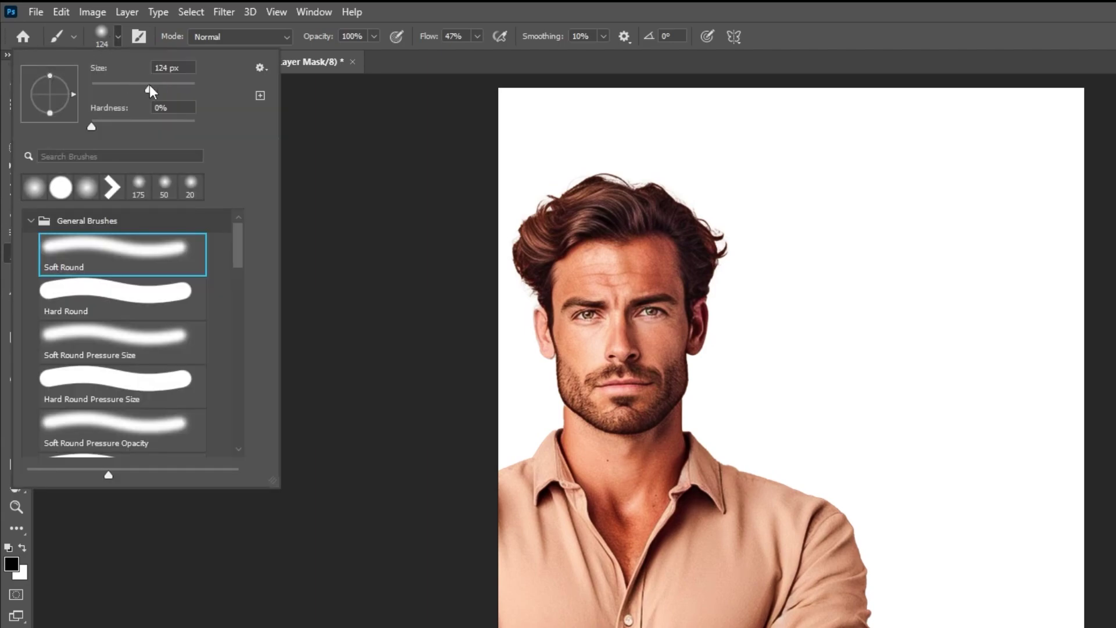
pyautogui.moveTo(148, 87); pyautogui.dragTo(136, 83)
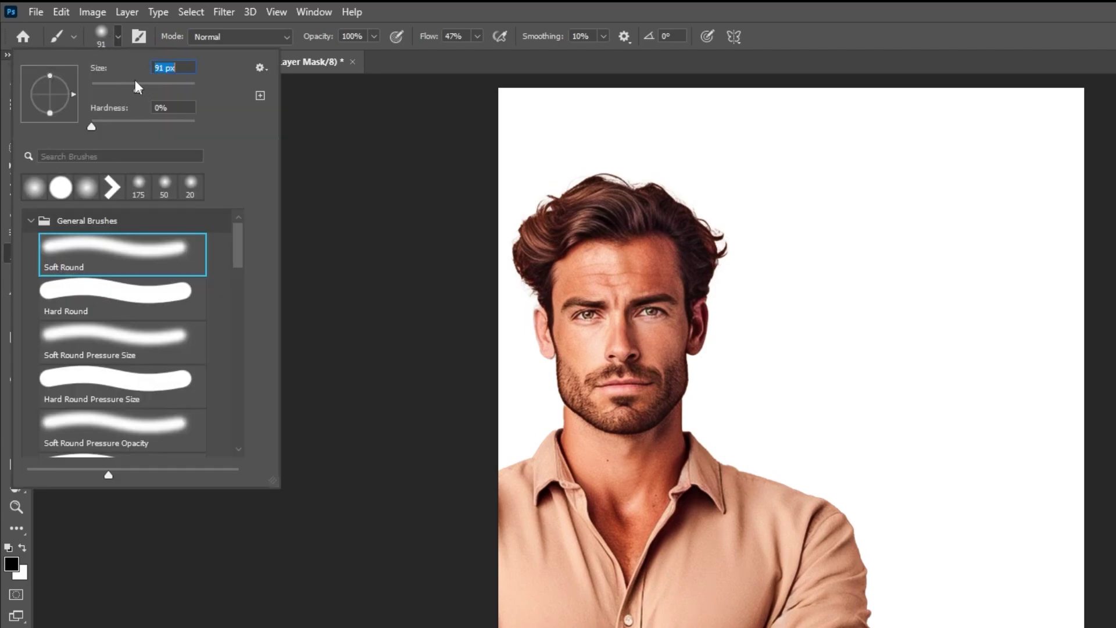
pyautogui.click(116, 33)
pyautogui.click(477, 36)
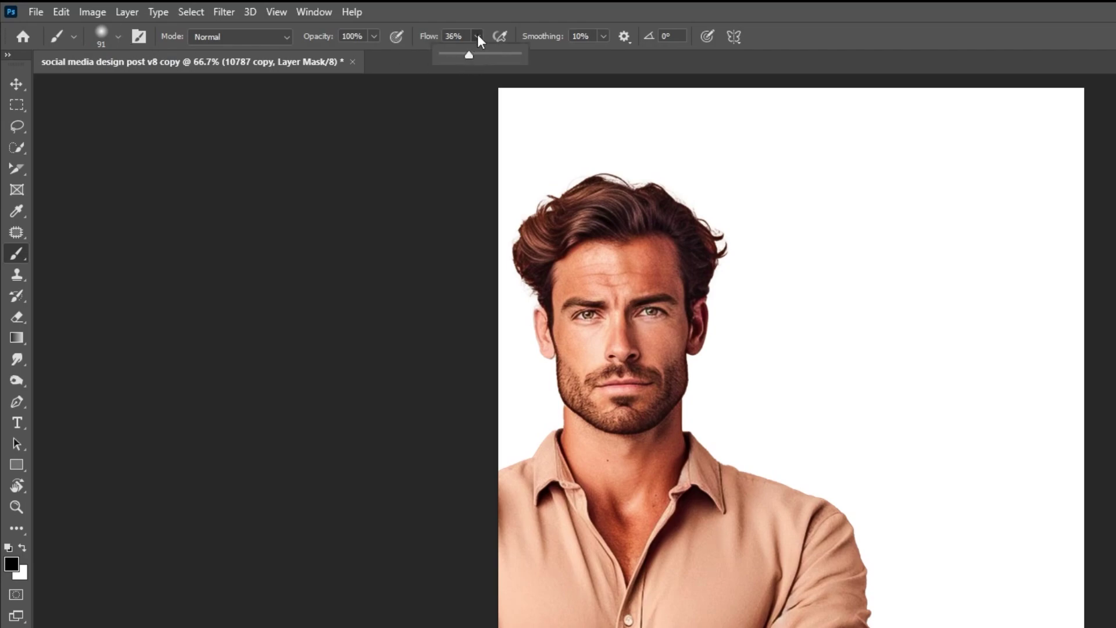
pyautogui.click(476, 35)
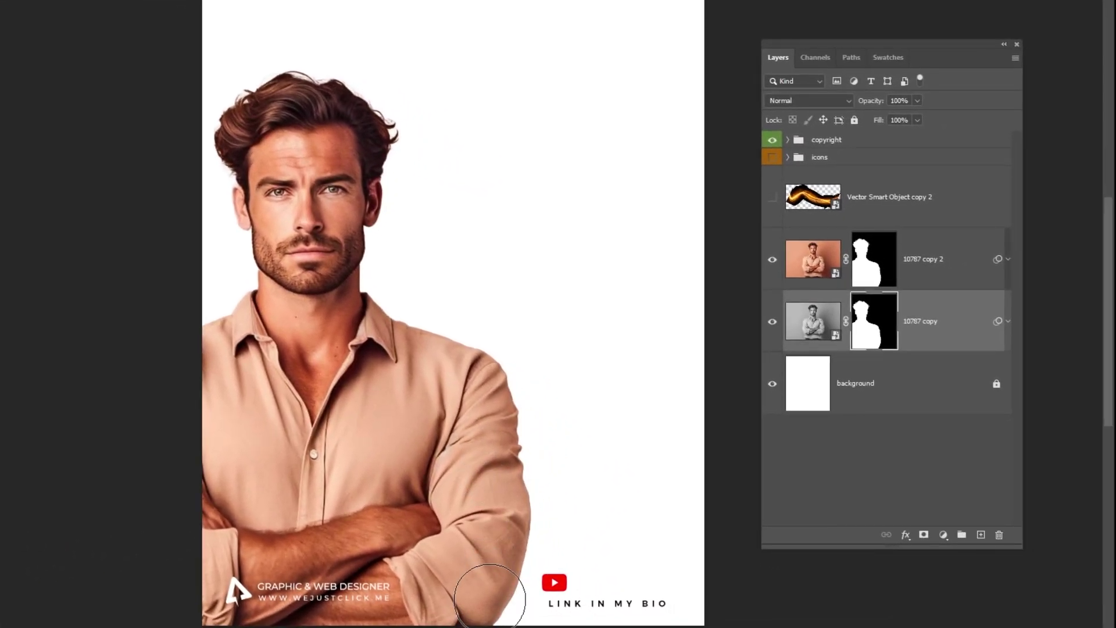
pyautogui.moveTo(490, 598)
pyautogui.mouseDown()
pyautogui.moveTo(510, 527)
pyautogui.moveTo(494, 426)
pyautogui.moveTo(464, 362)
pyautogui.moveTo(357, 315)
pyautogui.moveTo(501, 475)
pyautogui.moveTo(510, 497)
pyautogui.moveTo(496, 625)
pyautogui.moveTo(460, 481)
pyautogui.moveTo(491, 605)
pyautogui.moveTo(518, 575)
pyautogui.moveTo(503, 610)
pyautogui.mouseUp()
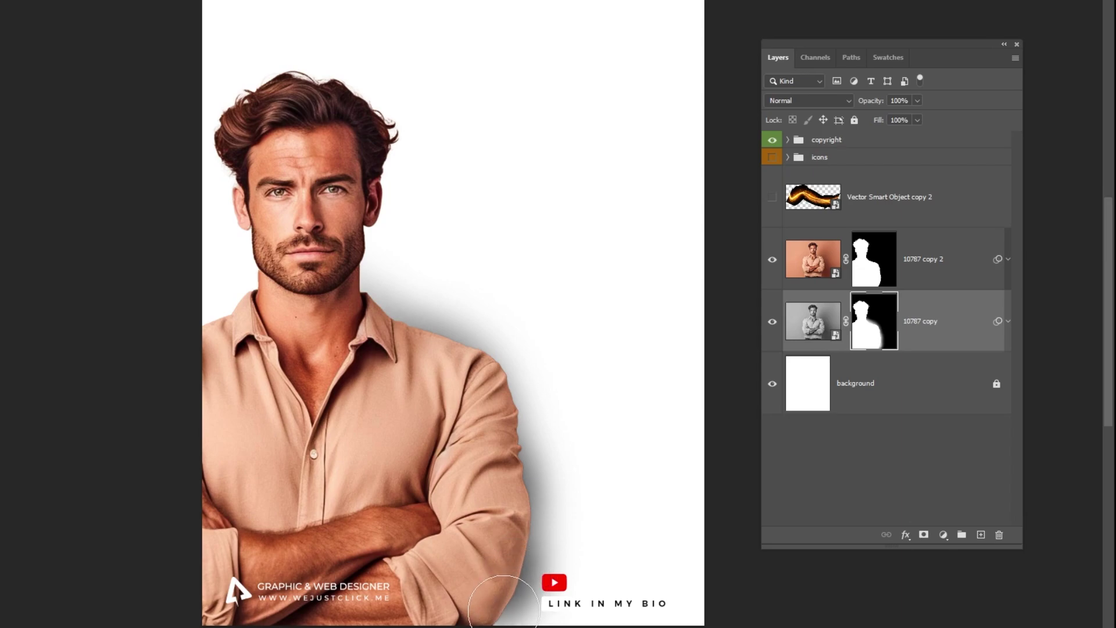
pyautogui.hotkey('ctrl', 'z')
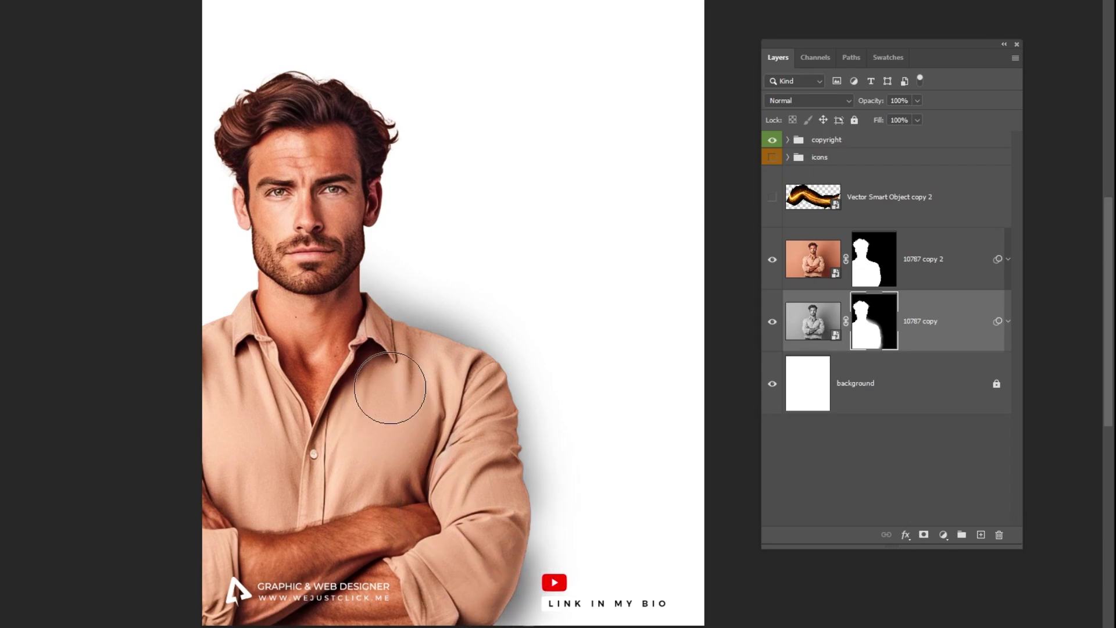
# - Select the man's entire shirt on the upper portrait copy with an enlarged Quick Selection brush
pyautogui.click(943, 262)
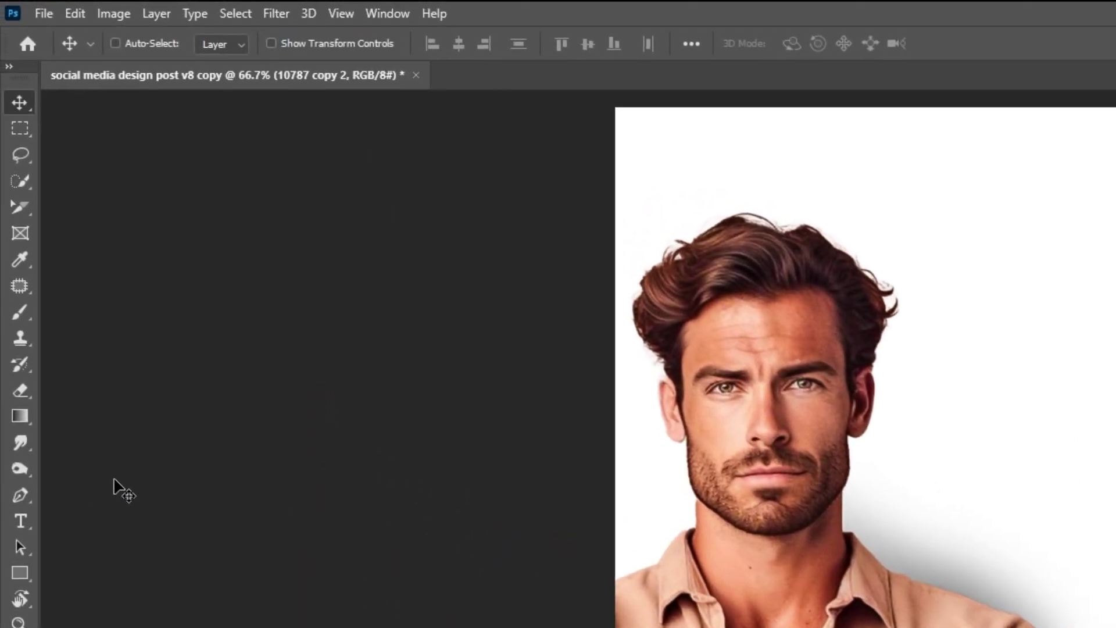
pyautogui.click(20, 180)
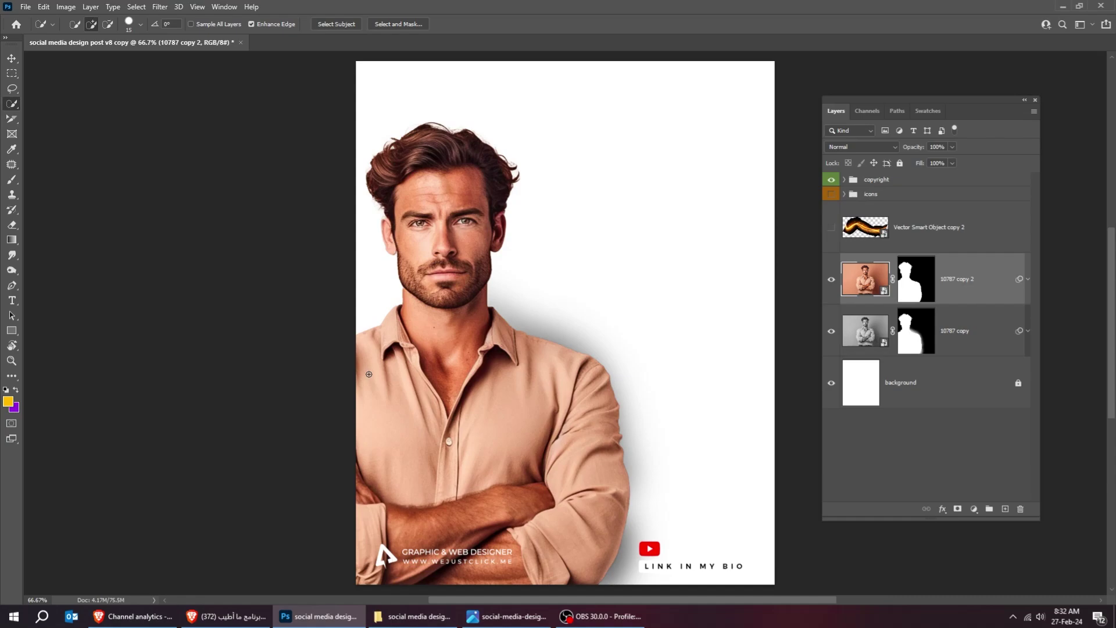
pyautogui.press(']')
pyautogui.press(']')
pyautogui.press(']')
pyautogui.moveTo(382, 395)
pyautogui.mouseDown()
pyautogui.moveTo(406, 475)
pyautogui.moveTo(507, 427)
pyautogui.moveTo(528, 386)
pyautogui.moveTo(571, 390)
pyautogui.moveTo(586, 482)
pyautogui.moveTo(563, 539)
pyautogui.moveTo(374, 537)
pyautogui.moveTo(369, 567)
pyautogui.mouseUp()
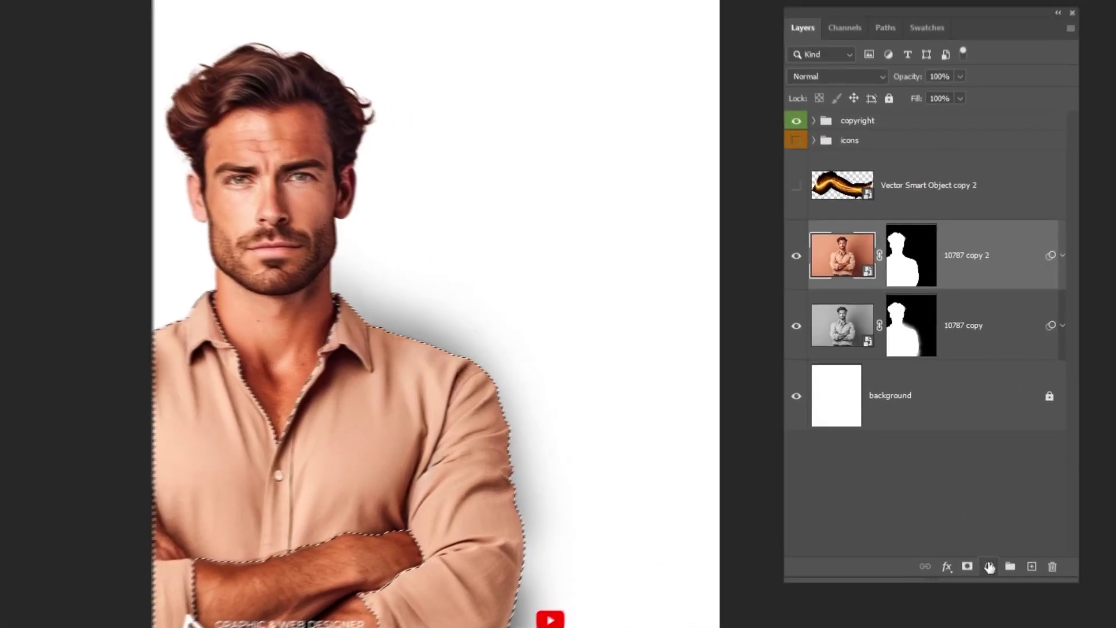
# - Add a Solid Color fill layer in ffba00 over the selected shirt and clip it to the upper portrait copy
pyautogui.click(988, 567)
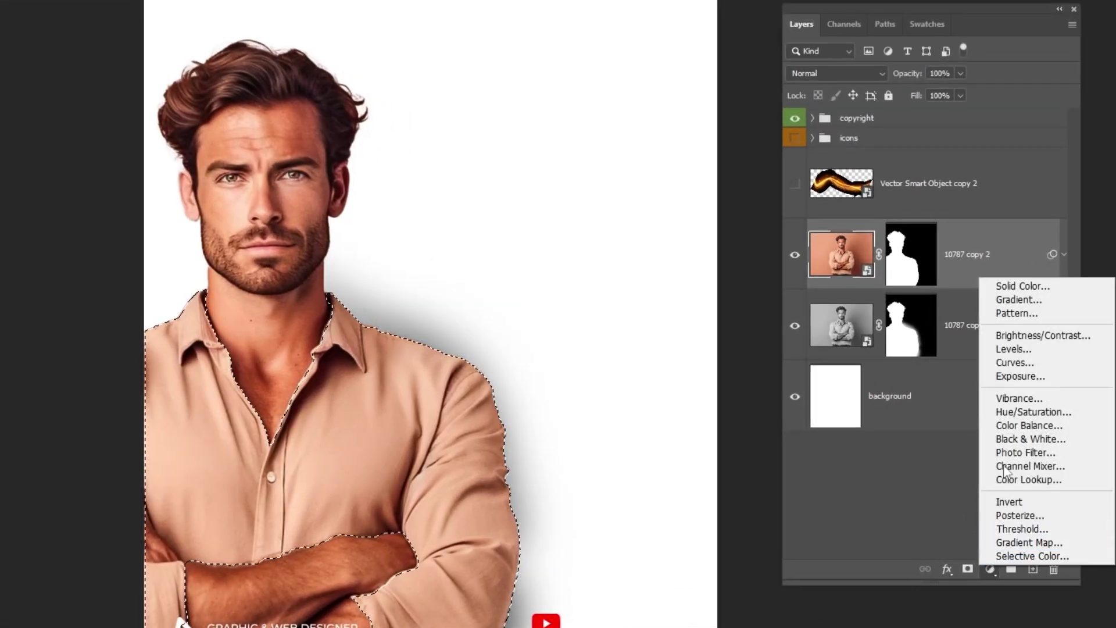
pyautogui.click(1017, 286)
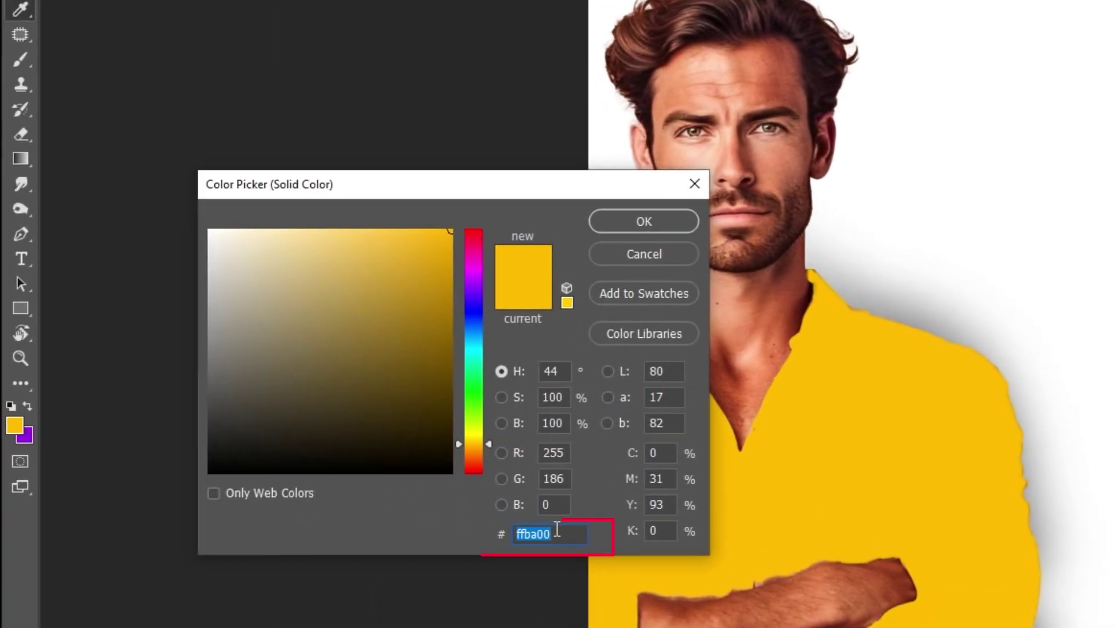
pyautogui.click(562, 535)
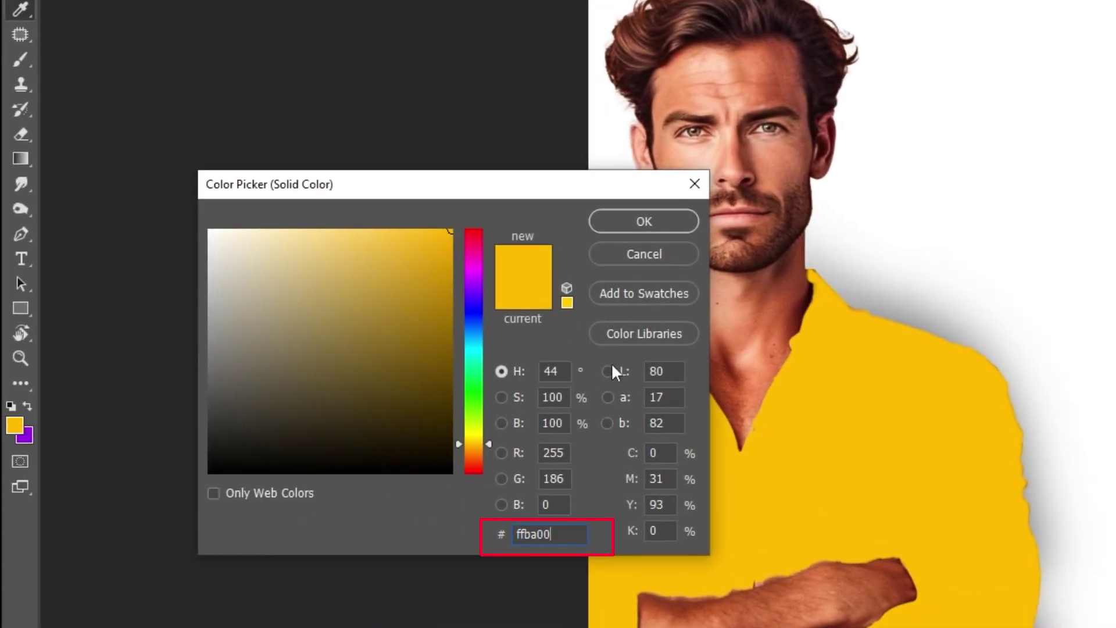
pyautogui.click(644, 230)
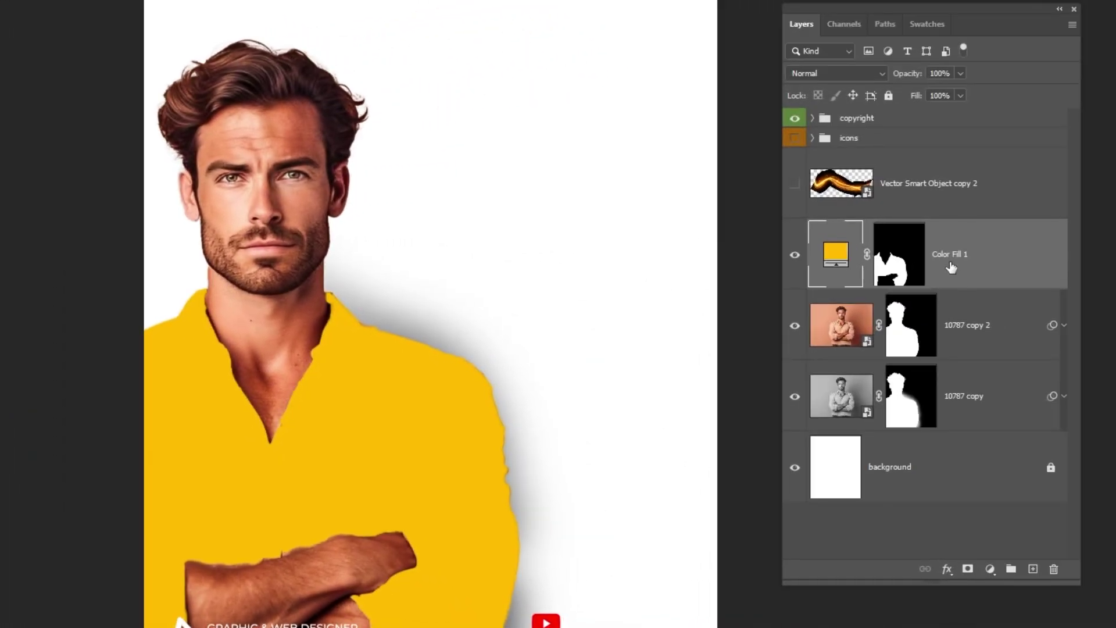
pyautogui.keyDown('alt'); pyautogui.click(975, 294); pyautogui.keyUp('alt')
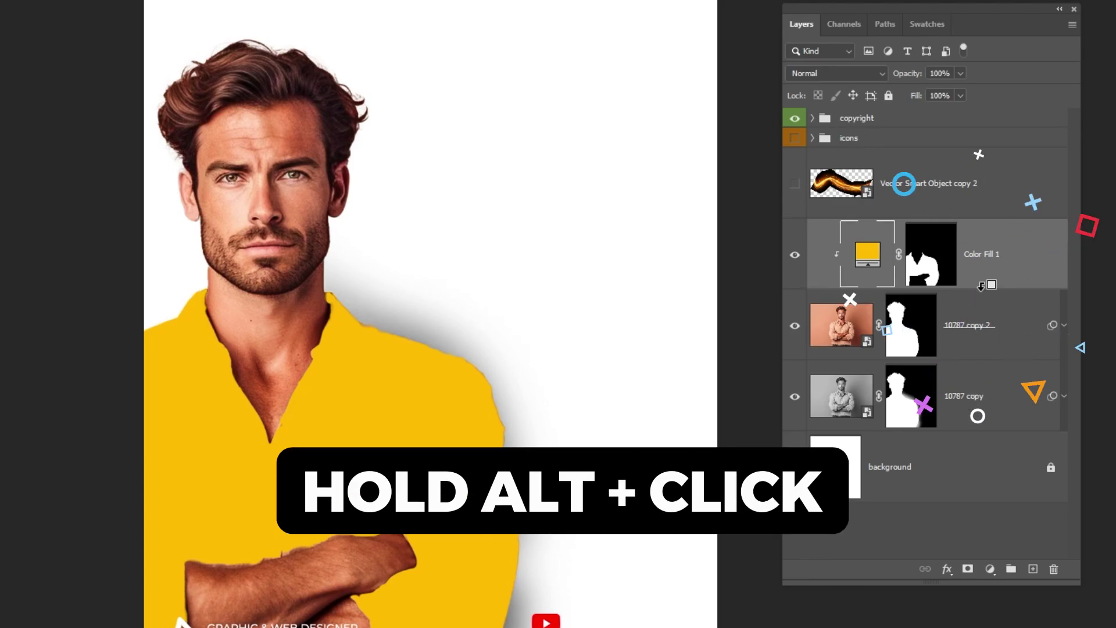
# - Set the yellow fill layer's blend mode to Color and slightly adjust its Fill percentage
pyautogui.click(823, 75)
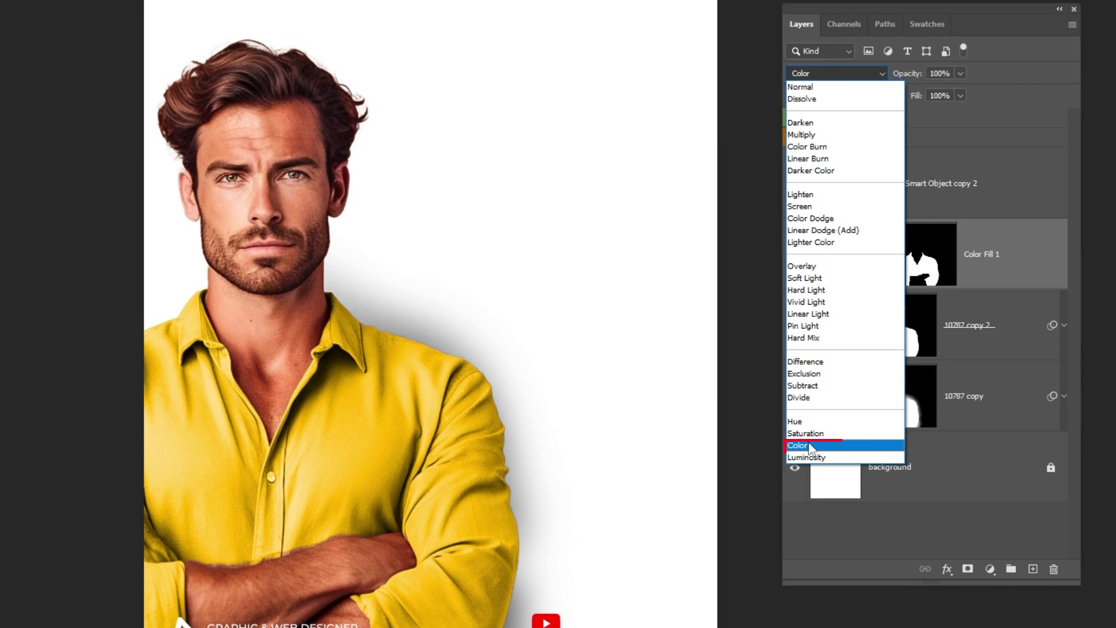
pyautogui.click(811, 446)
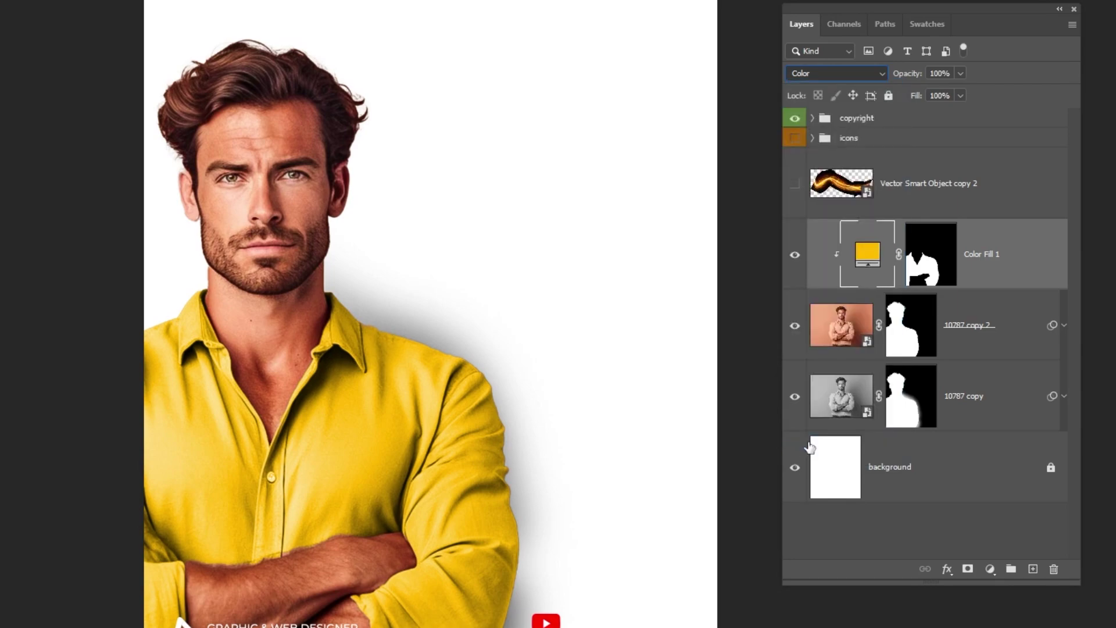
pyautogui.click(960, 96)
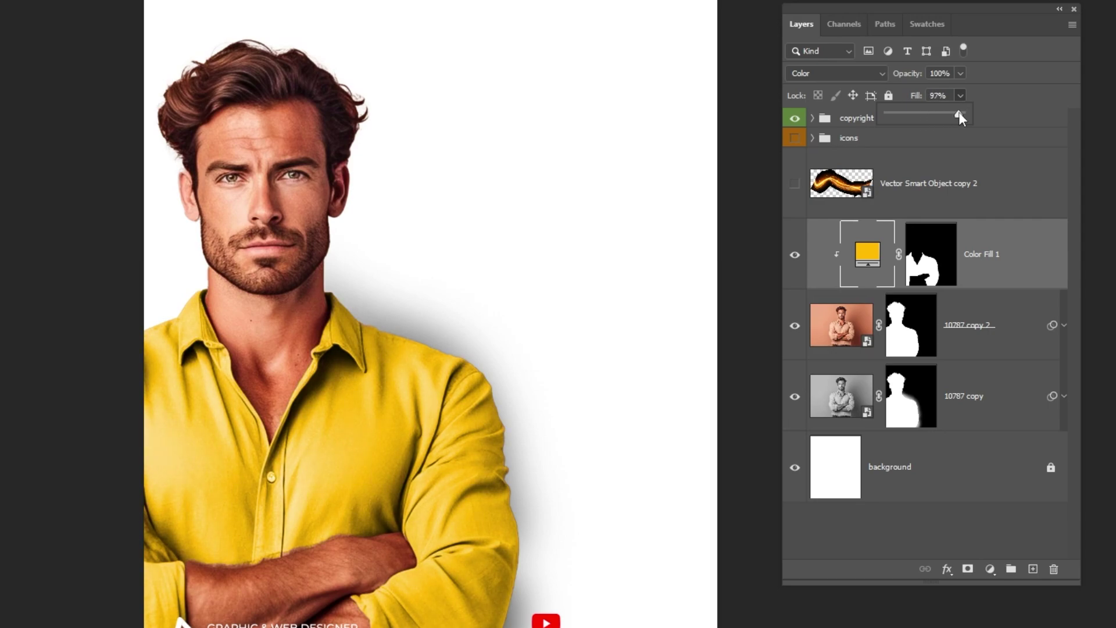
pyautogui.moveTo(959, 112); pyautogui.dragTo(960, 112)
# - Add a Black & White adjustment layer with the Default preset directly above the upper portrait copy
pyautogui.click(979, 320)
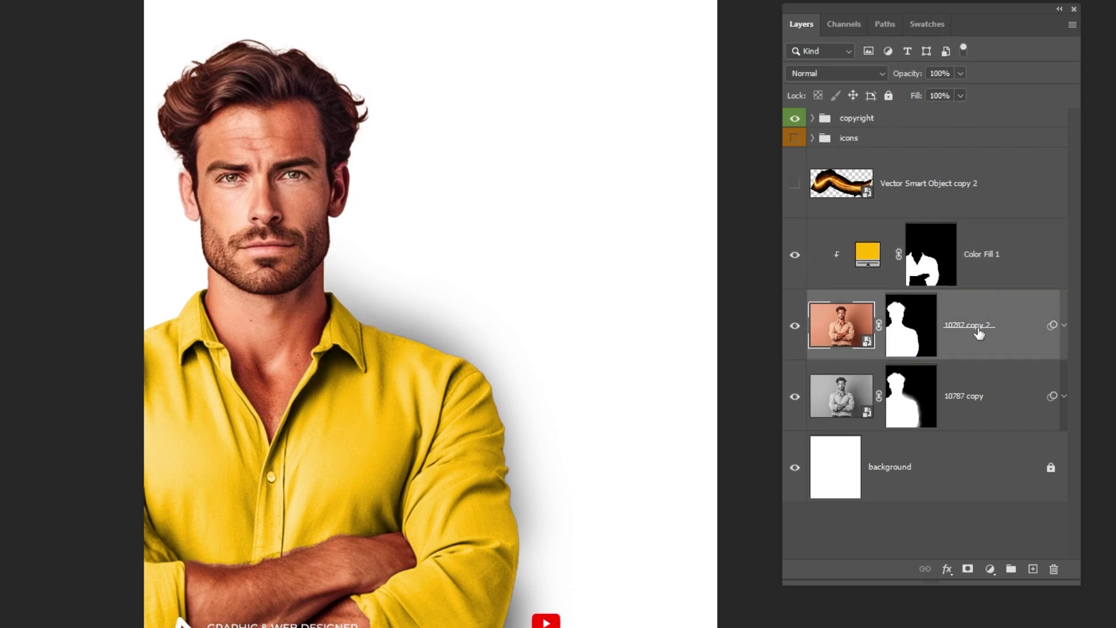
pyautogui.click(990, 569)
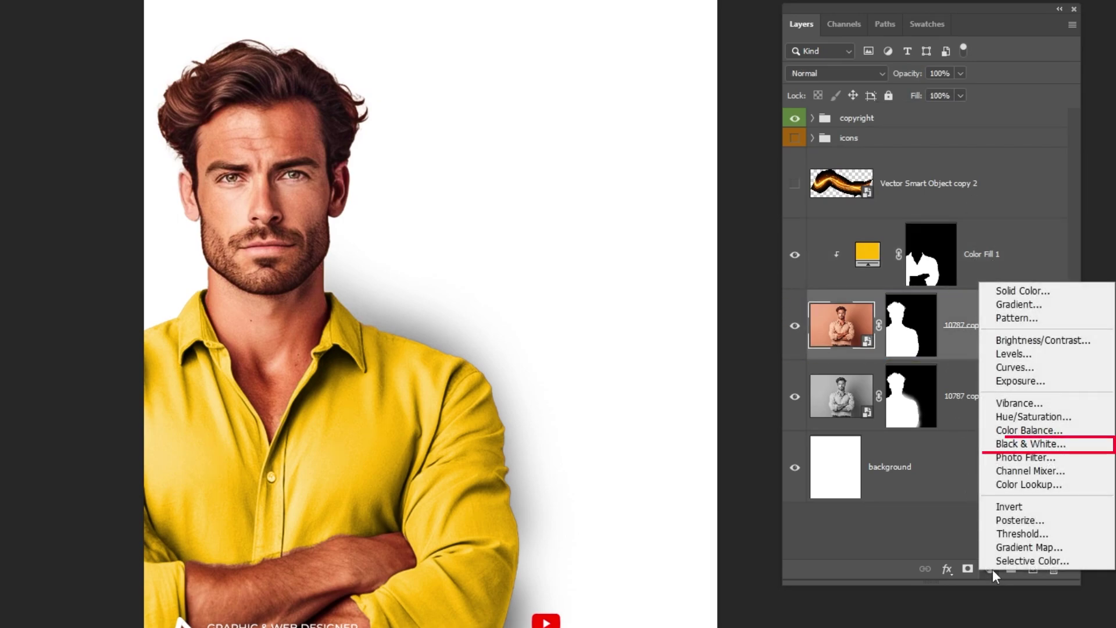
pyautogui.click(1029, 444)
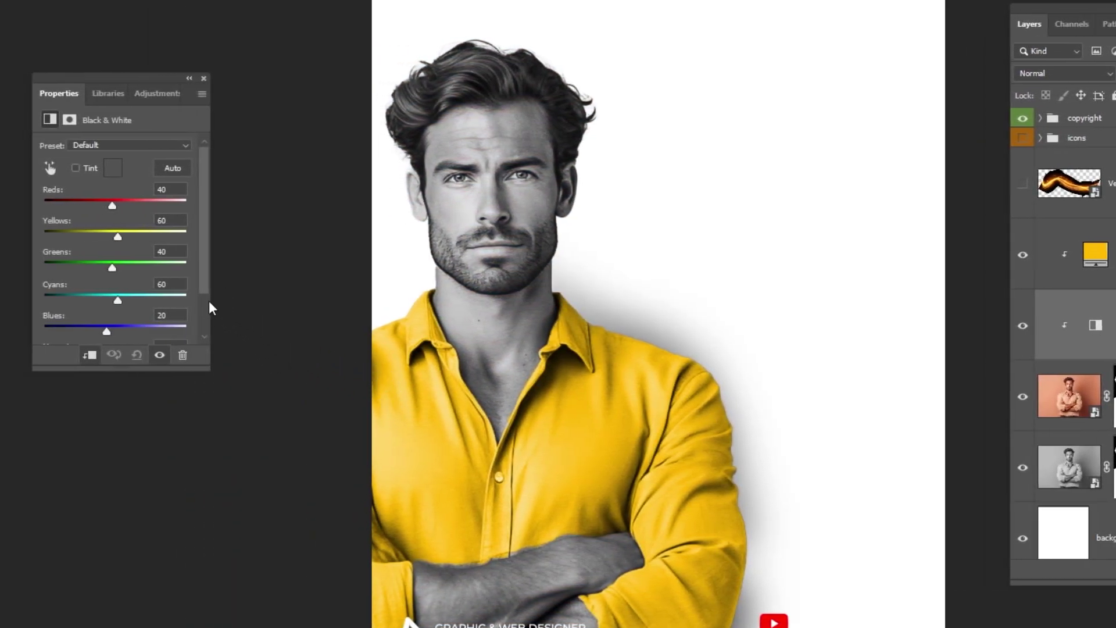
pyautogui.click(203, 76)
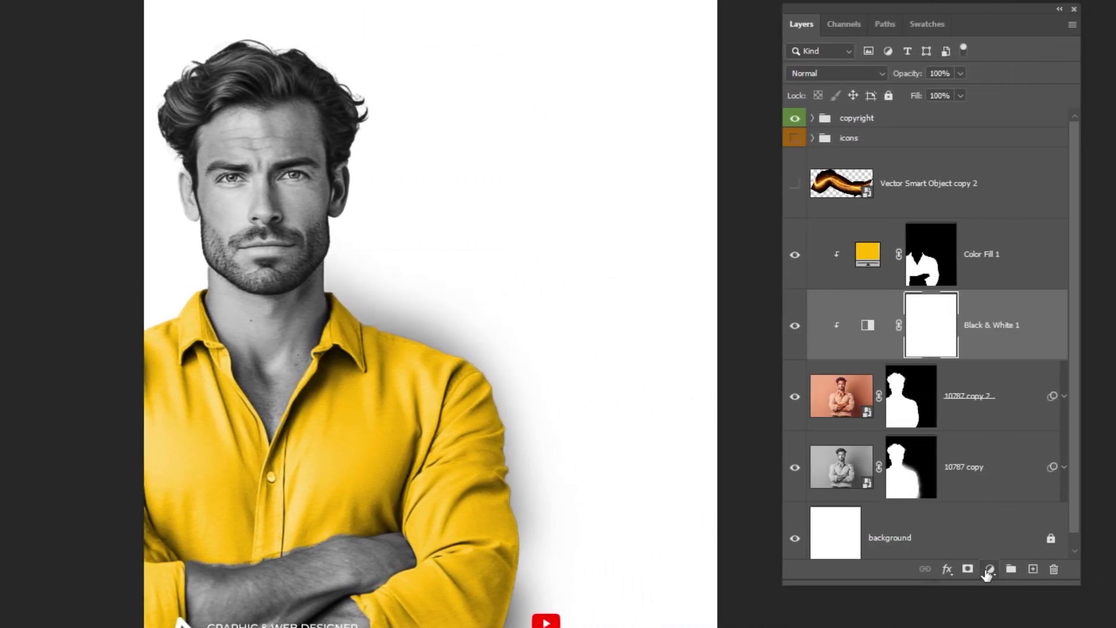
# - Add a Levels adjustment above the Black & White layer with input black at 3 and input white at 225
pyautogui.click(989, 569)
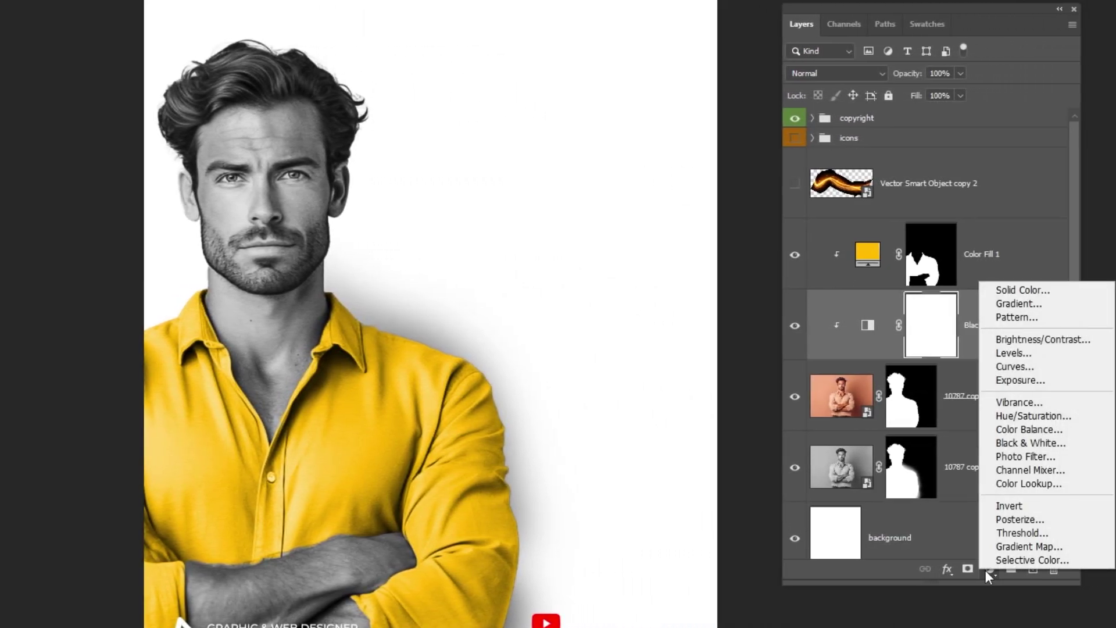
pyautogui.click(1037, 354)
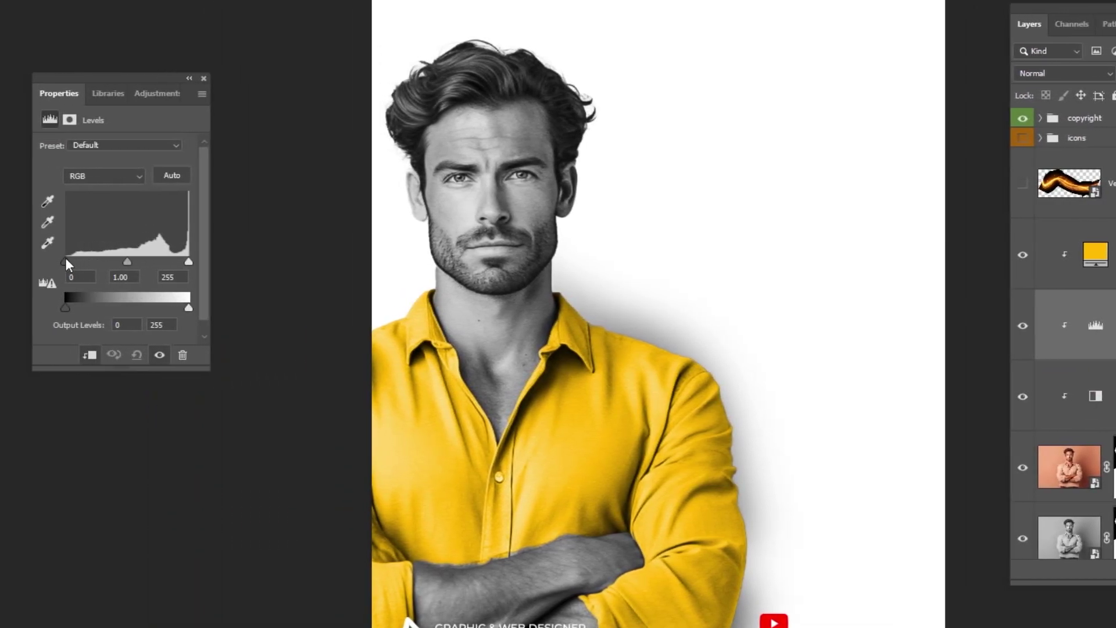
pyautogui.moveTo(66, 261); pyautogui.dragTo(68, 261)
pyautogui.moveTo(187, 262); pyautogui.dragTo(174, 262)
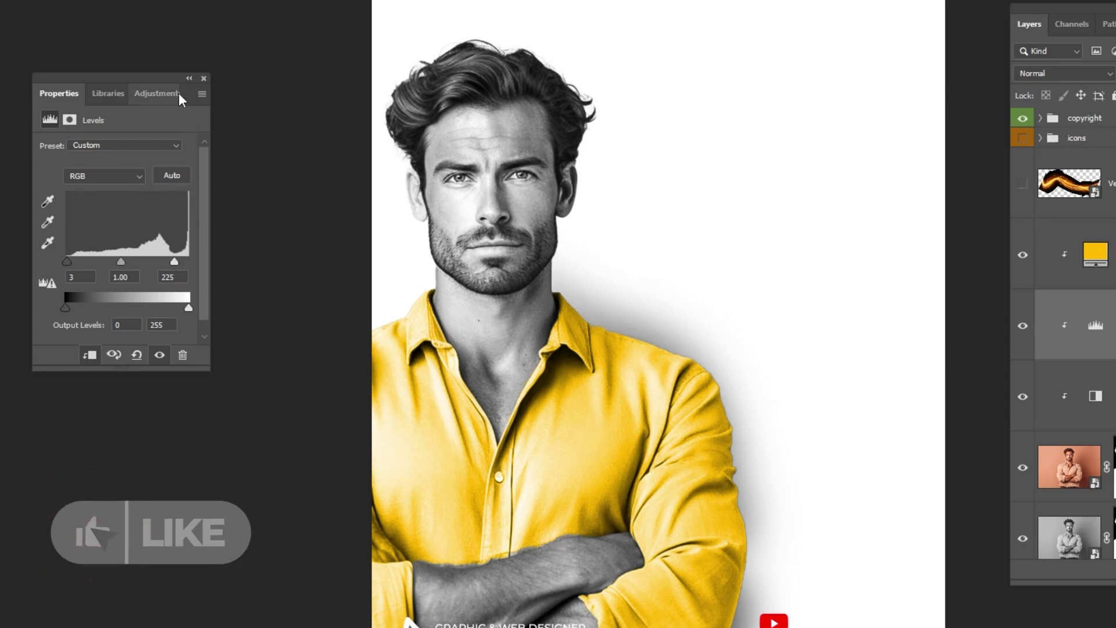
# - Group the layers from the yellow colour fill down to the lower portrait copy as "man" and label the group Orange
pyautogui.click(203, 77)
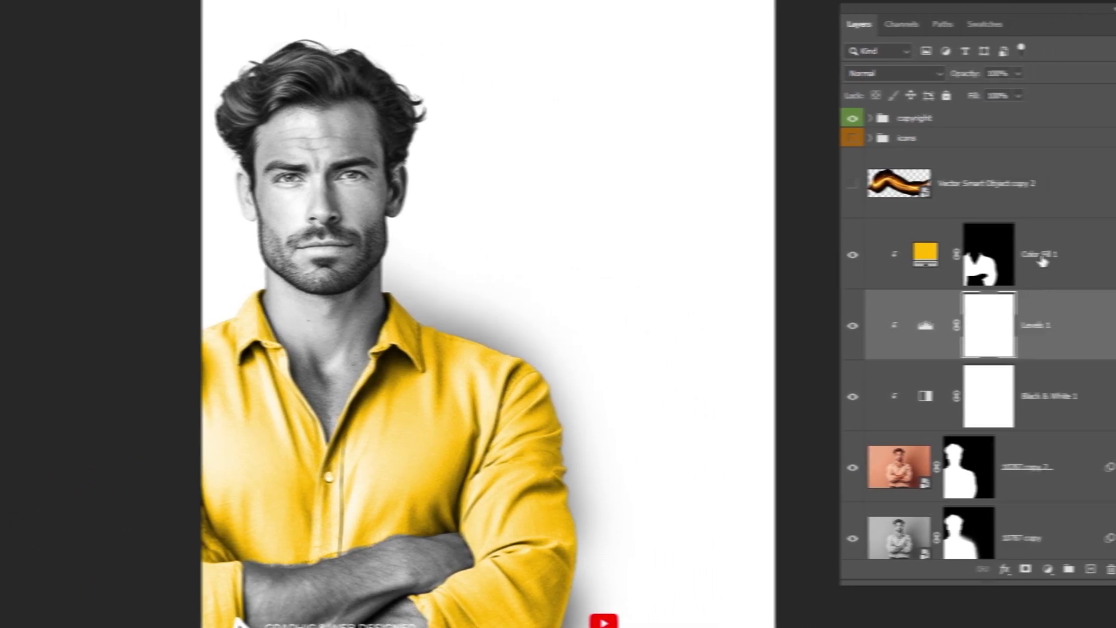
pyautogui.click(1040, 261)
pyautogui.scroll(-1, 1011, 314)
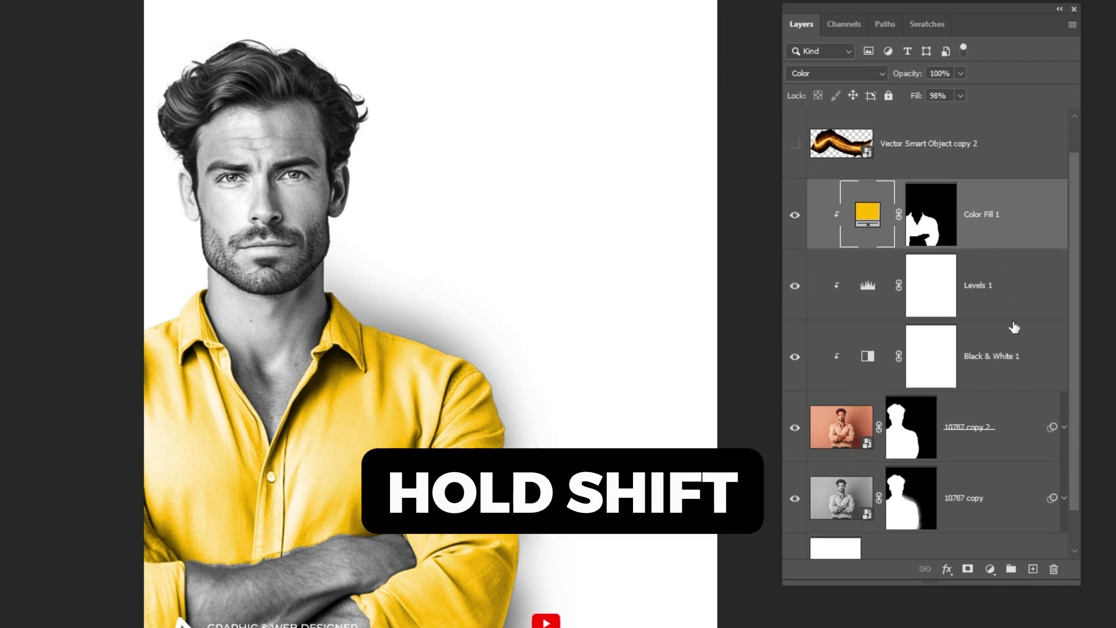
pyautogui.keyDown('shift'); pyautogui.click(979, 503); pyautogui.keyUp('shift')
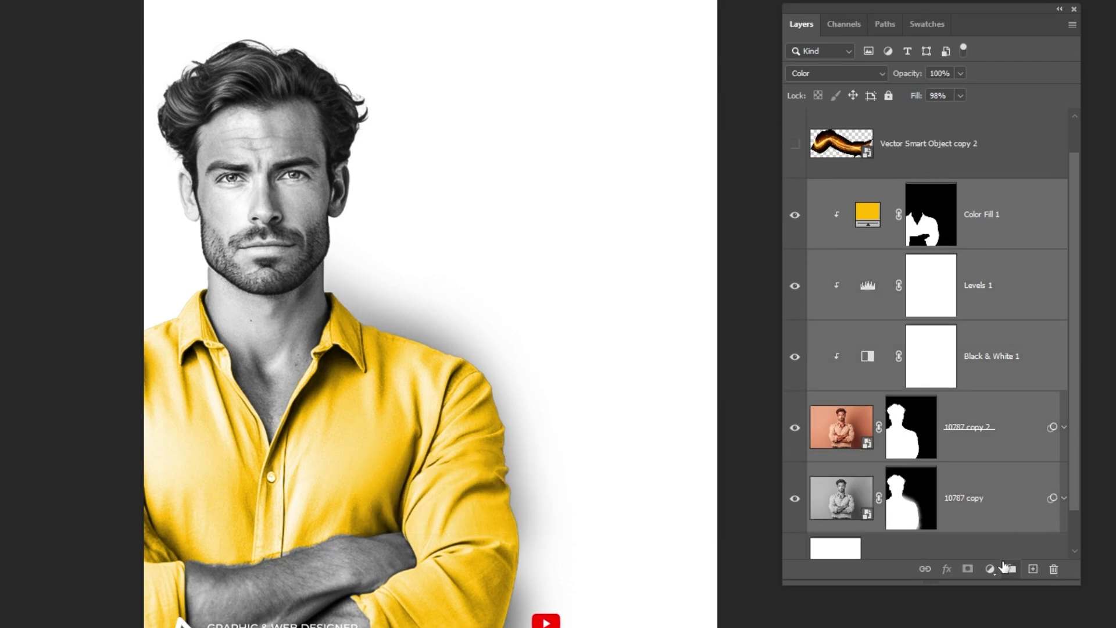
pyautogui.click(1010, 570)
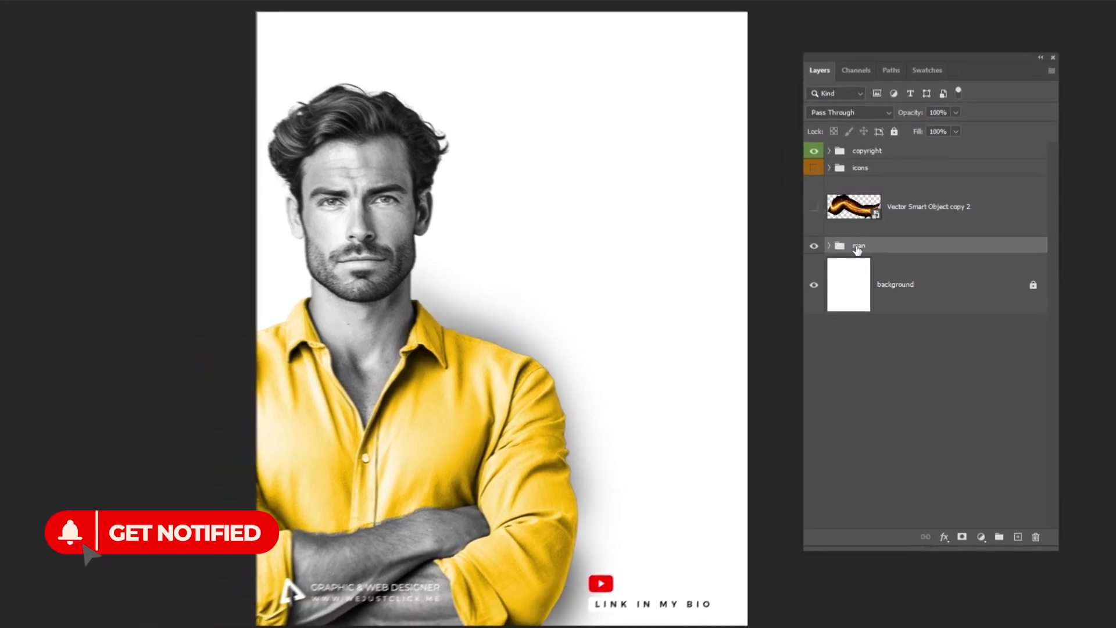
pyautogui.rightClick(846, 229)
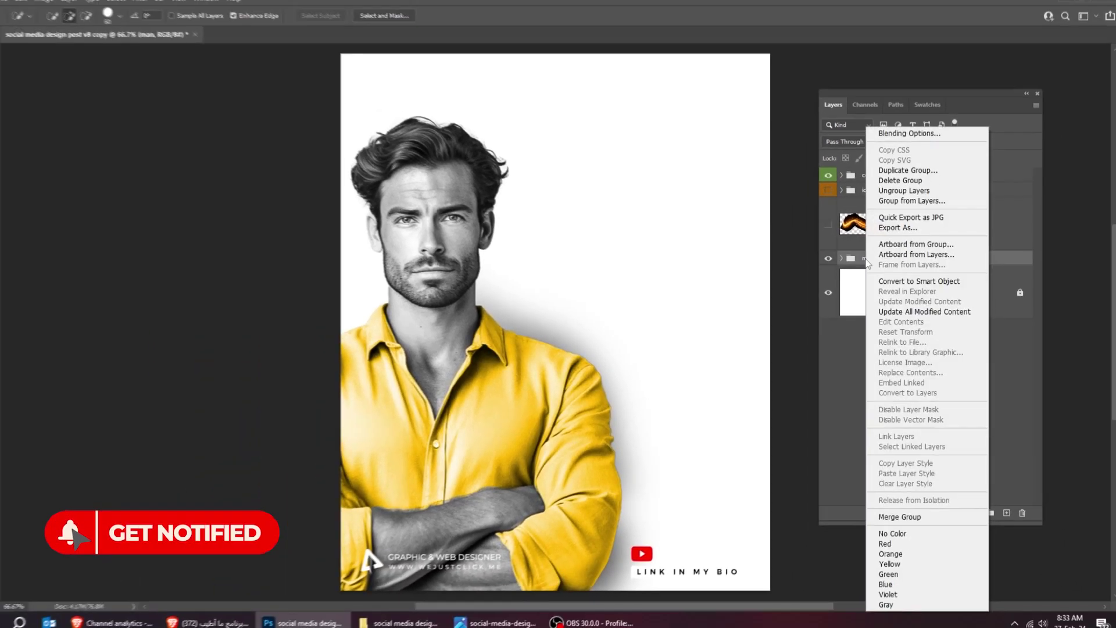
pyautogui.click(891, 548)
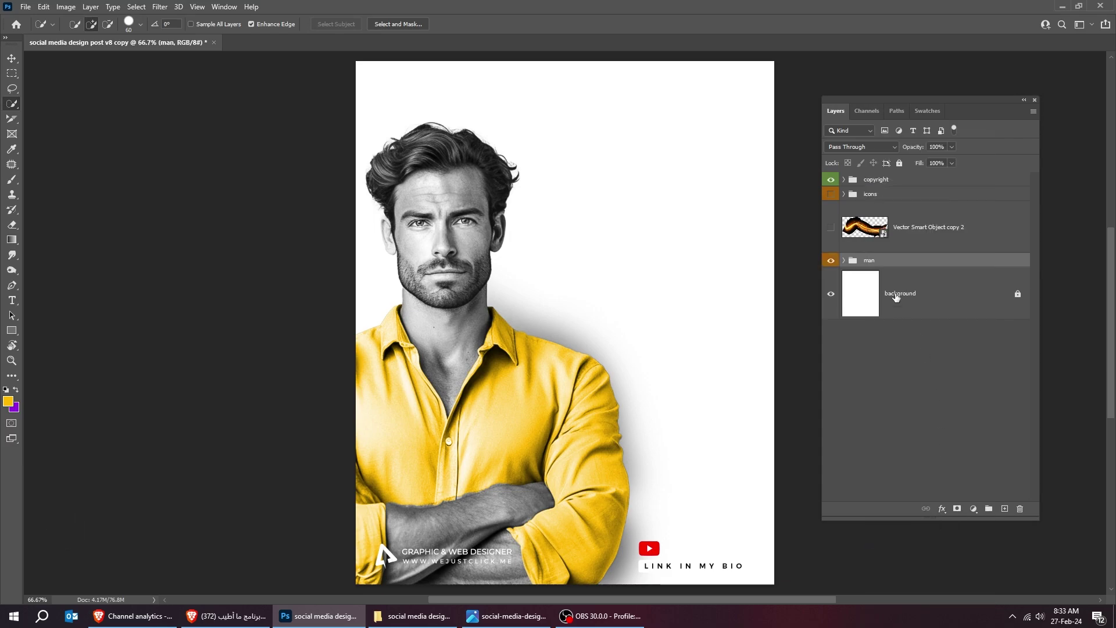
# - Activate the Ellipse Tool with the background layer selected and set the foreground colour to purple 9305e2
pyautogui.click(914, 298)
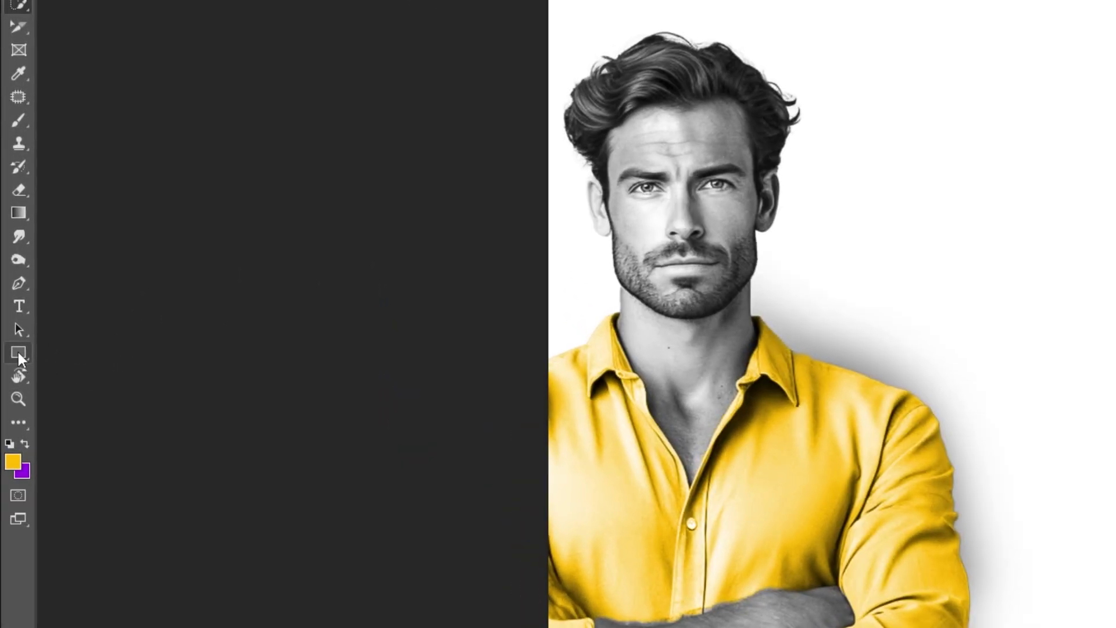
pyautogui.rightClick(19, 353)
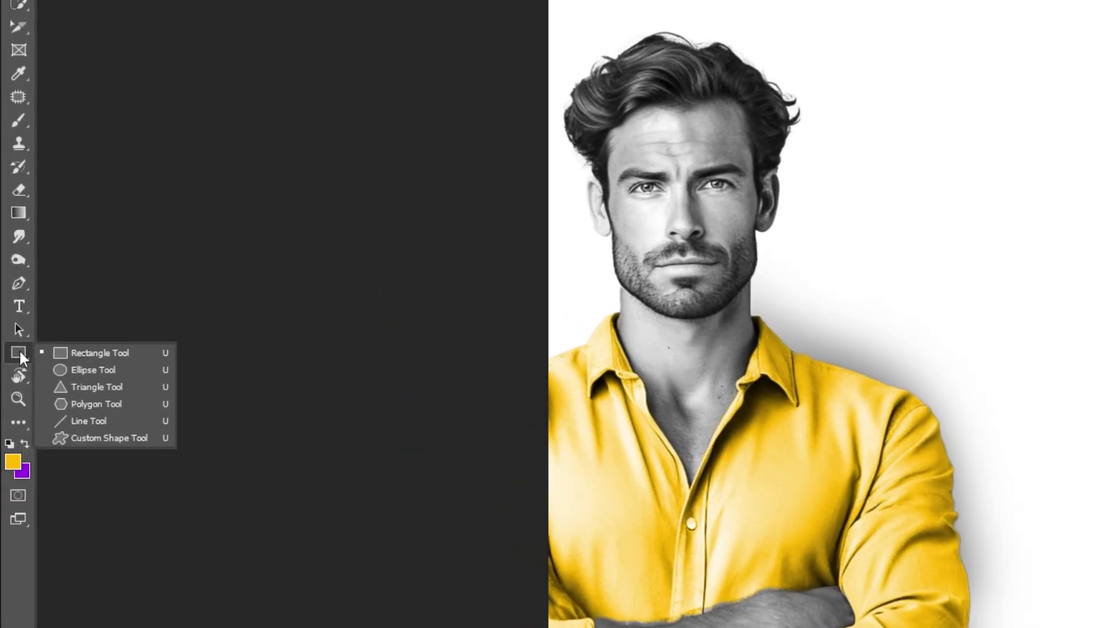
pyautogui.click(92, 368)
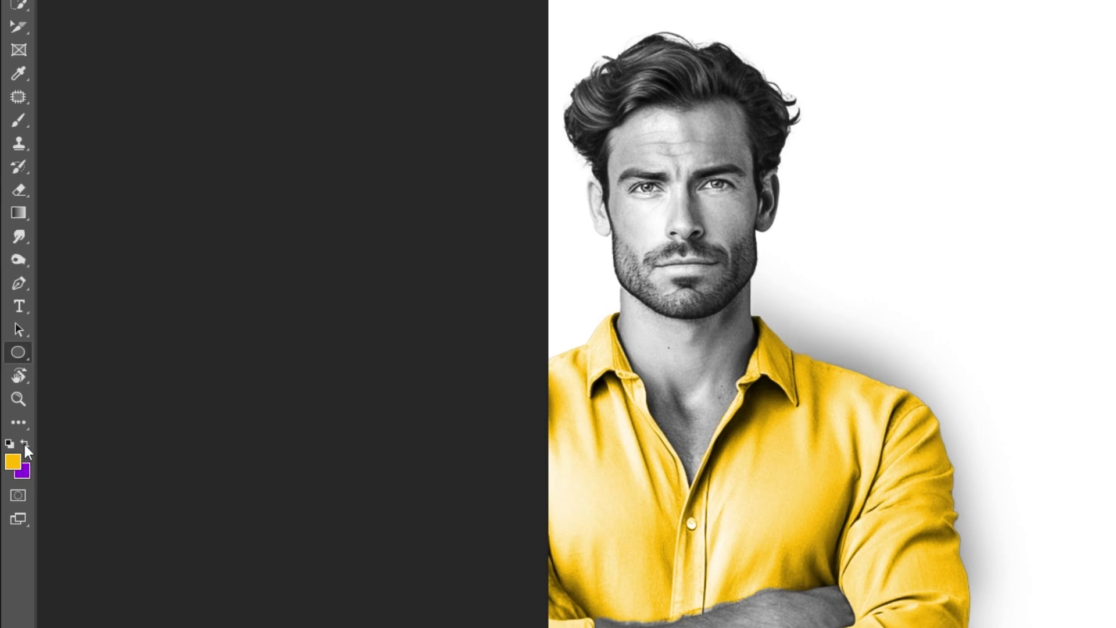
pyautogui.click(14, 463)
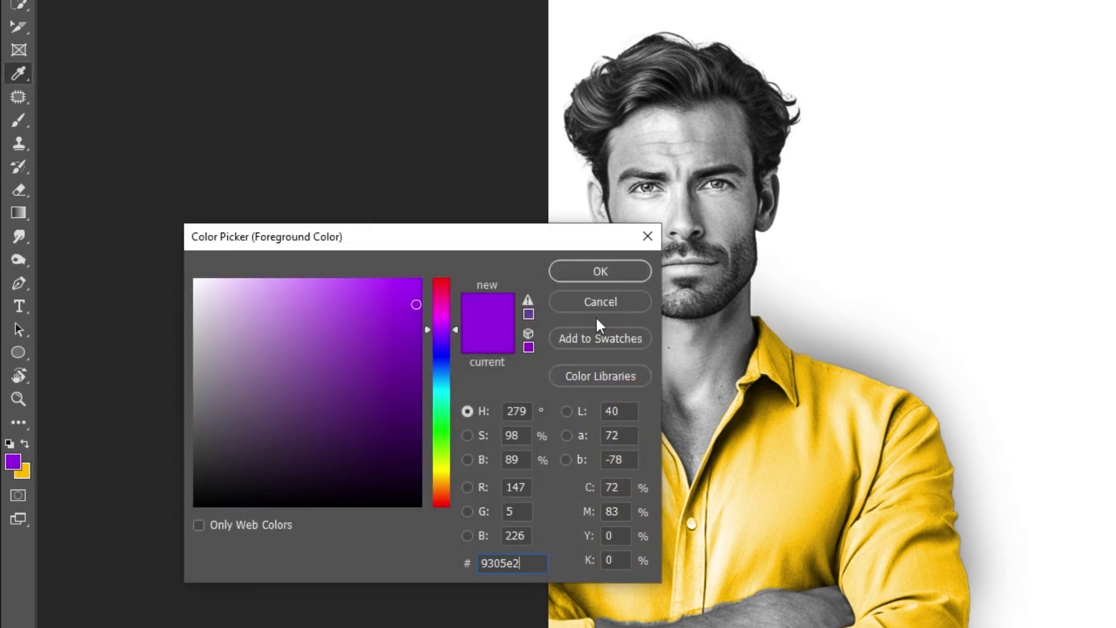
pyautogui.click(610, 276)
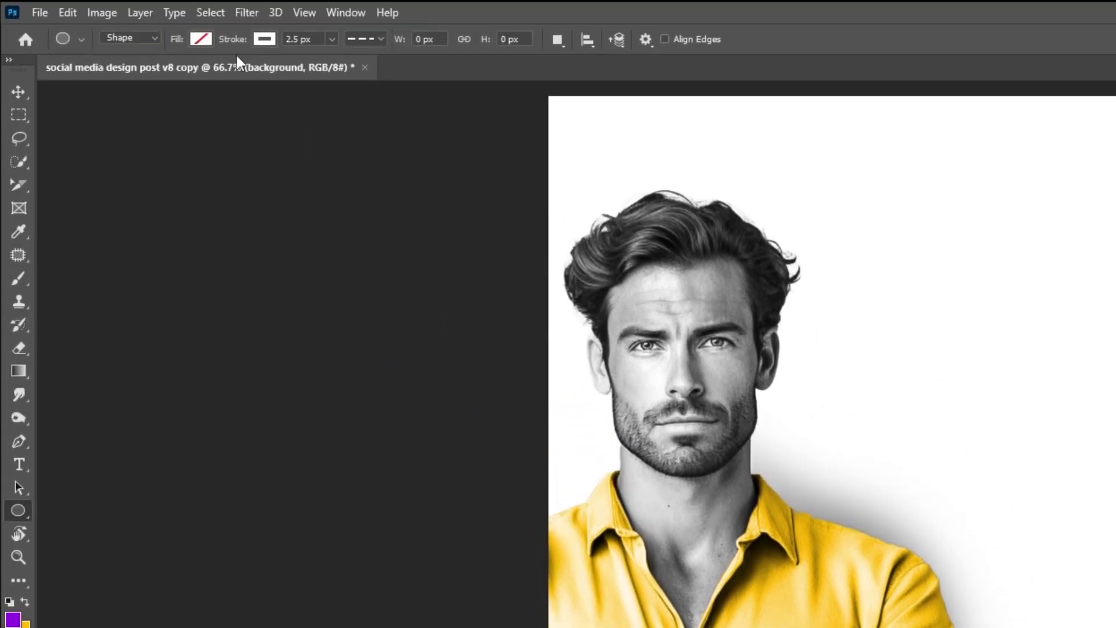
# - Set the ellipse shape's fill to the recently used purple and its stroke to none
pyautogui.click(202, 39)
pyautogui.click(94, 134)
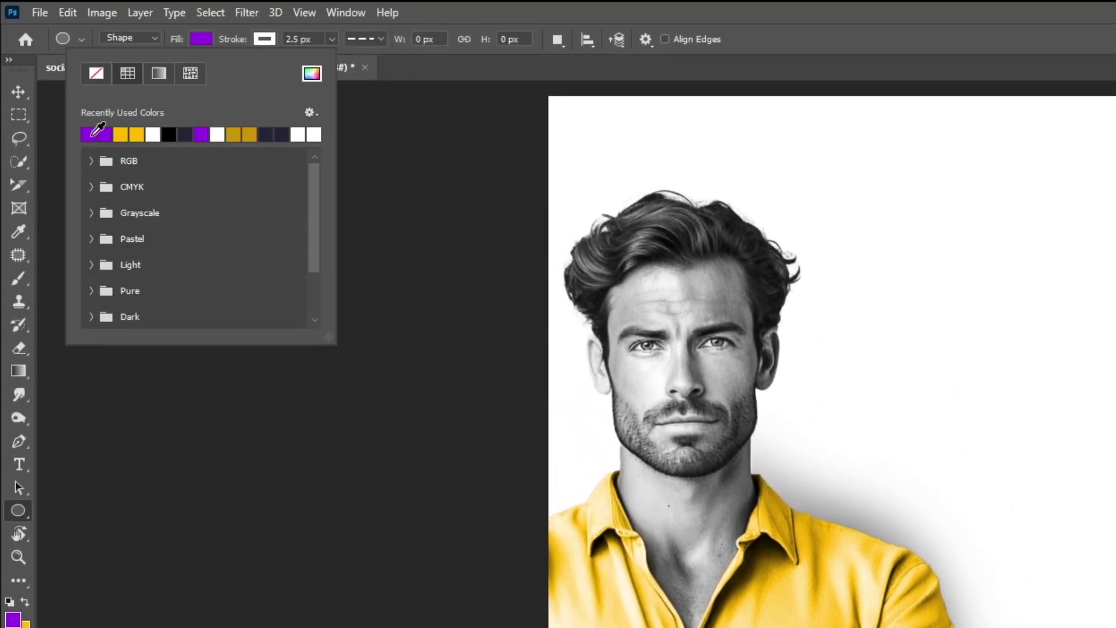
pyautogui.click(200, 38)
pyautogui.click(266, 40)
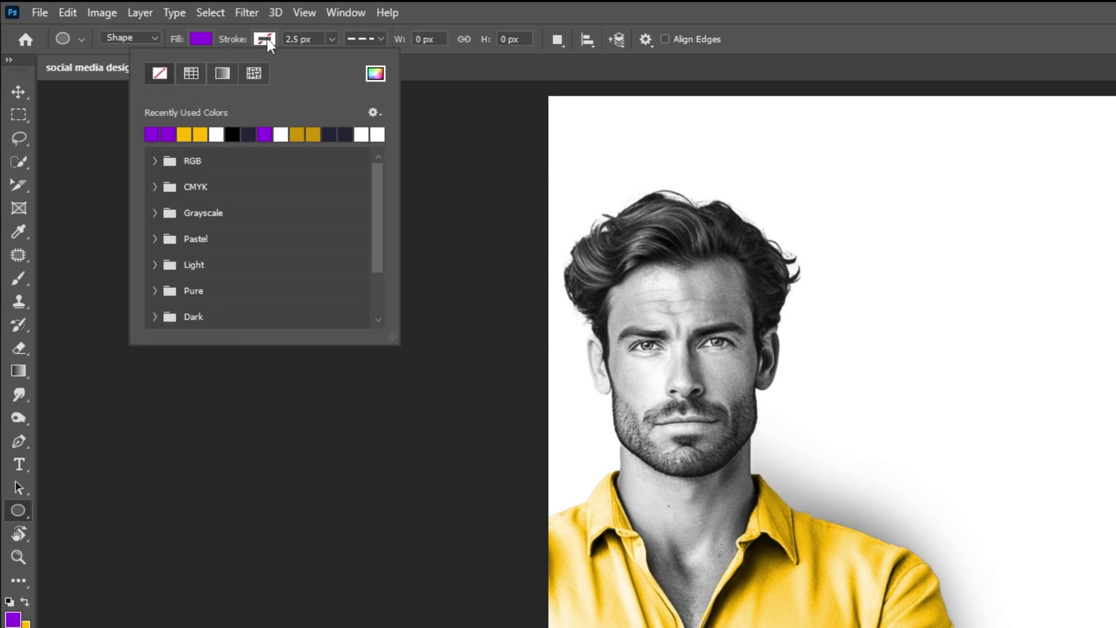
pyautogui.click(267, 39)
# - Draw a purple circle 670 px in diameter above the background and move it down behind the man's neck and shoulders
pyautogui.moveTo(773, 365); pyautogui.dragTo(798, 395)
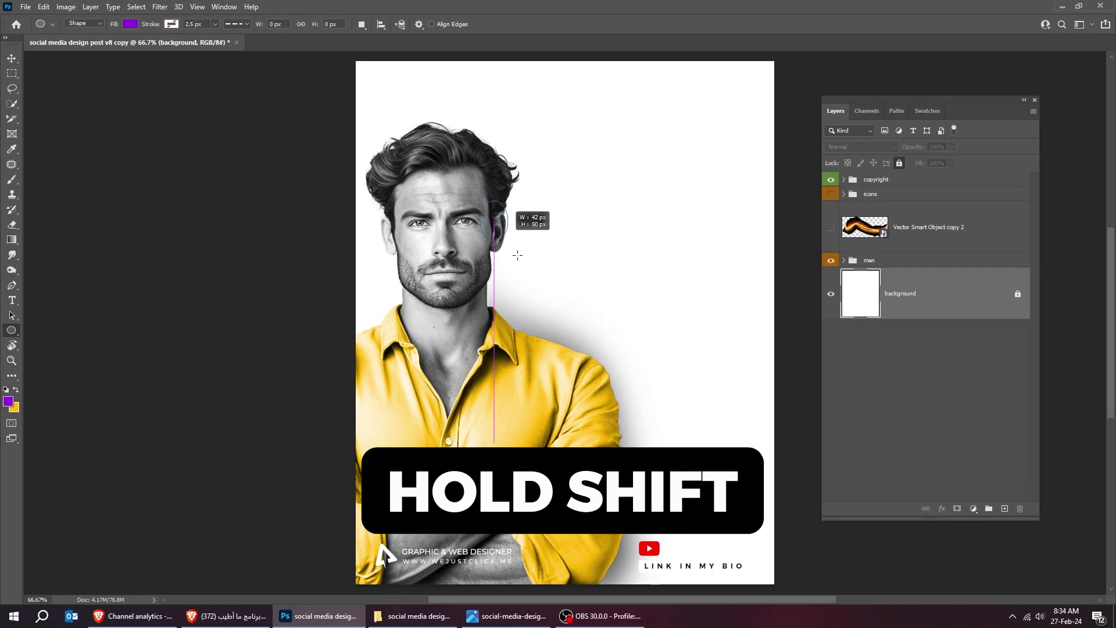
pyautogui.moveTo(517, 256); pyautogui.dragTo(613, 355)
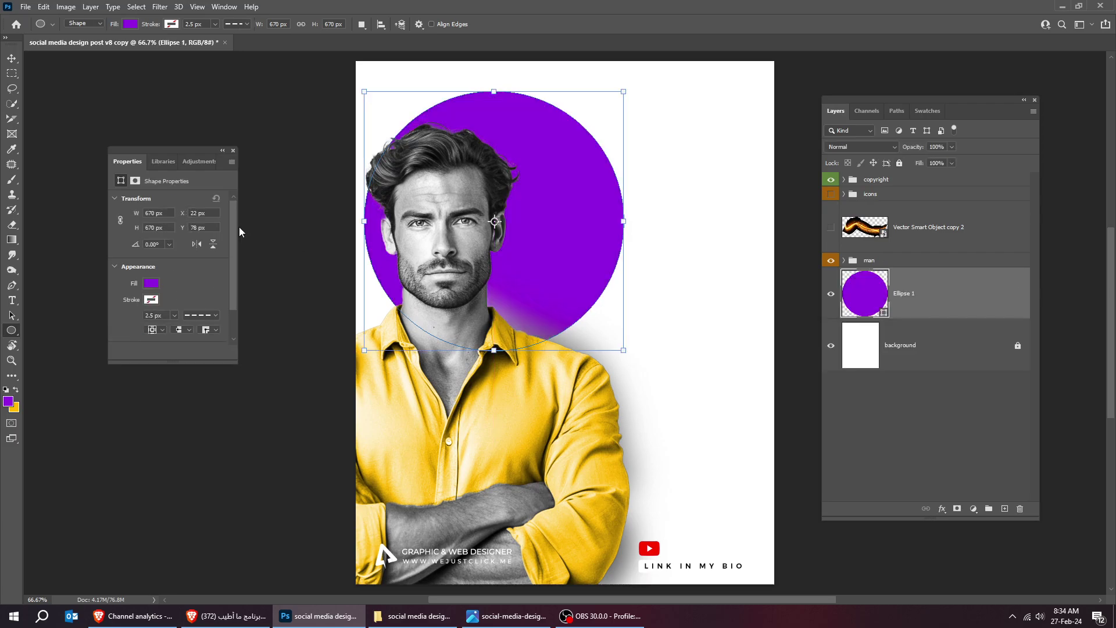
pyautogui.click(11, 59)
pyautogui.moveTo(513, 215); pyautogui.dragTo(466, 330)
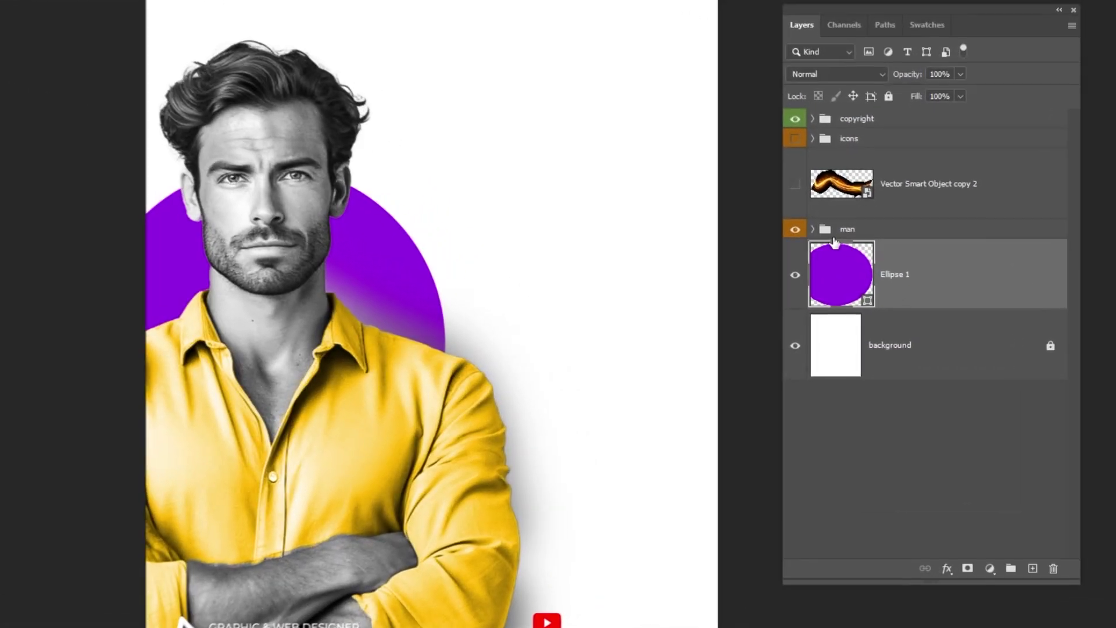
# - Brush on the lower portrait copy's layer mask in the man group to remove the light halo over the purple circle
pyautogui.click(813, 229)
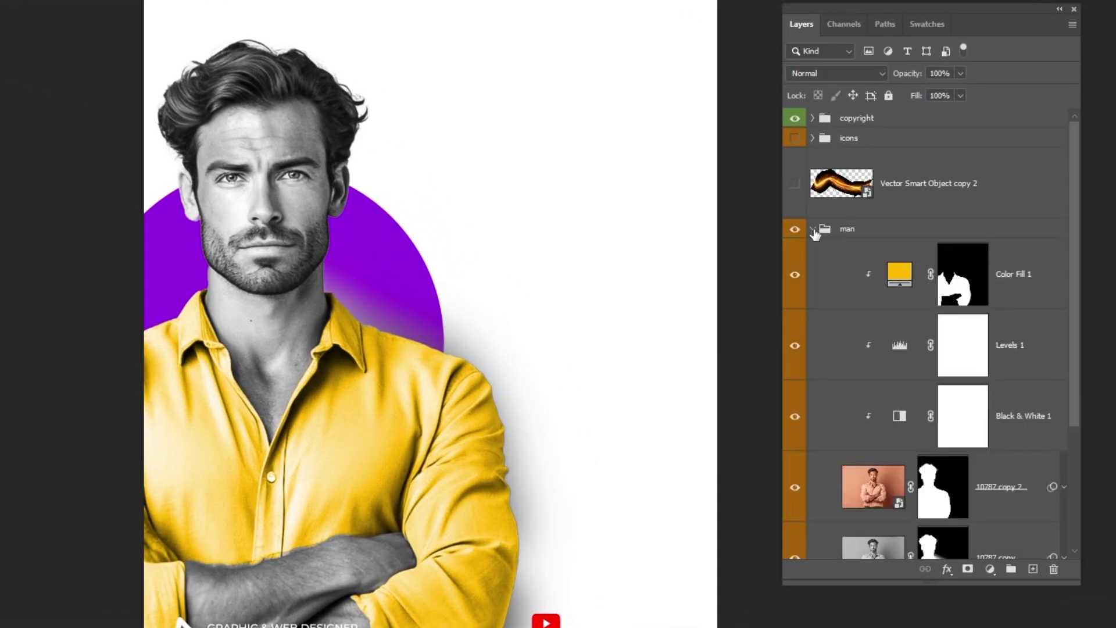
pyautogui.scroll(-3, 972, 327)
pyautogui.click(845, 418)
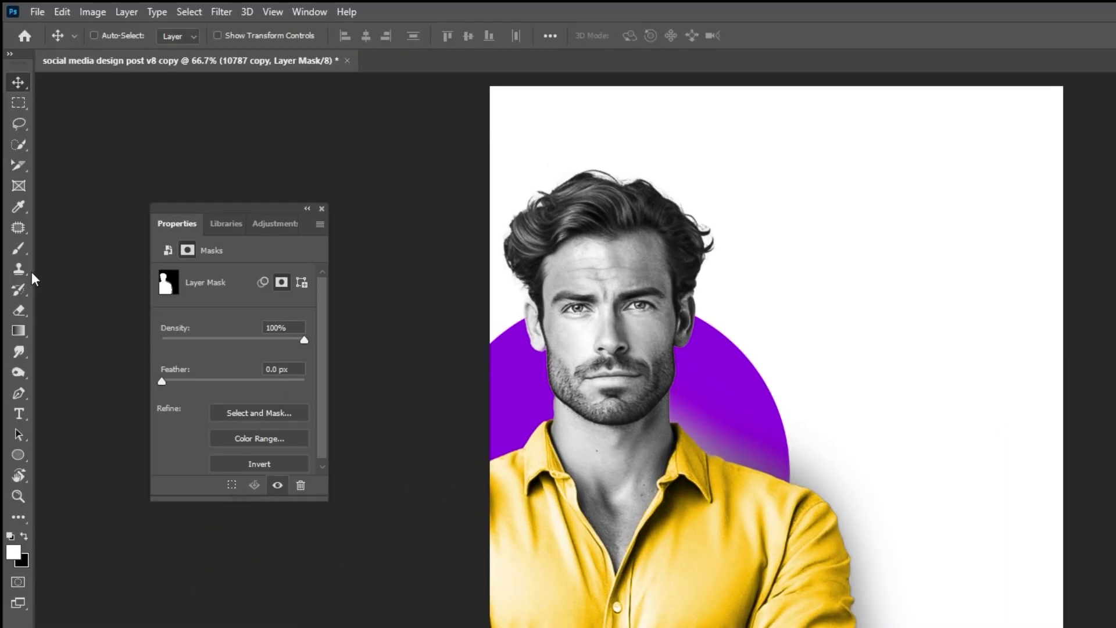
pyautogui.click(20, 249)
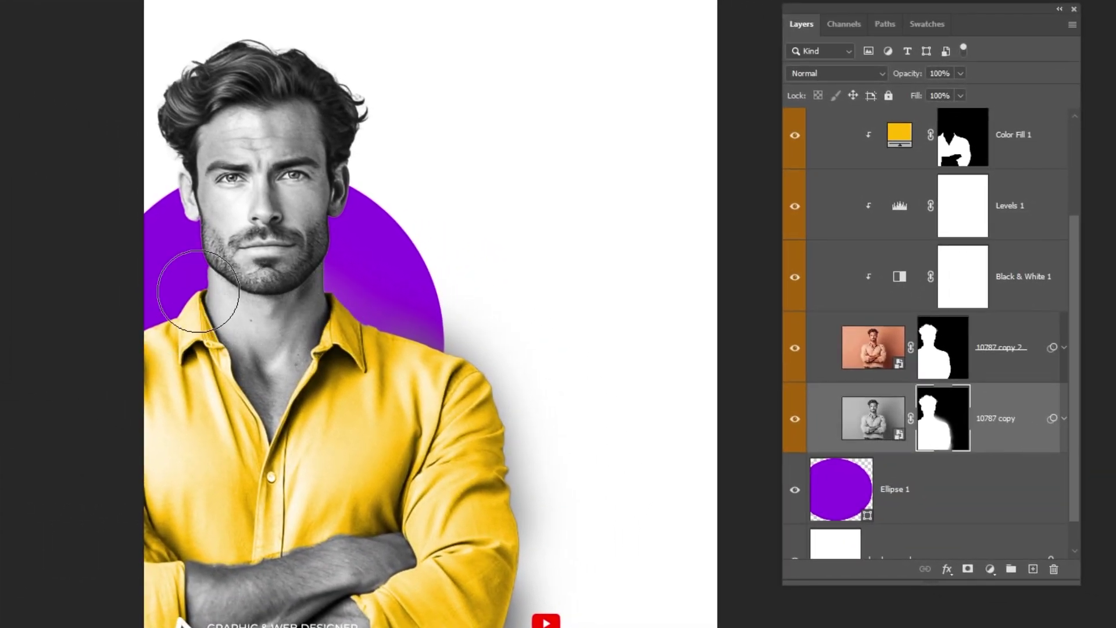
pyautogui.moveTo(315, 323)
pyautogui.mouseDown()
pyautogui.moveTo(398, 349)
pyautogui.moveTo(187, 294)
pyautogui.mouseUp()
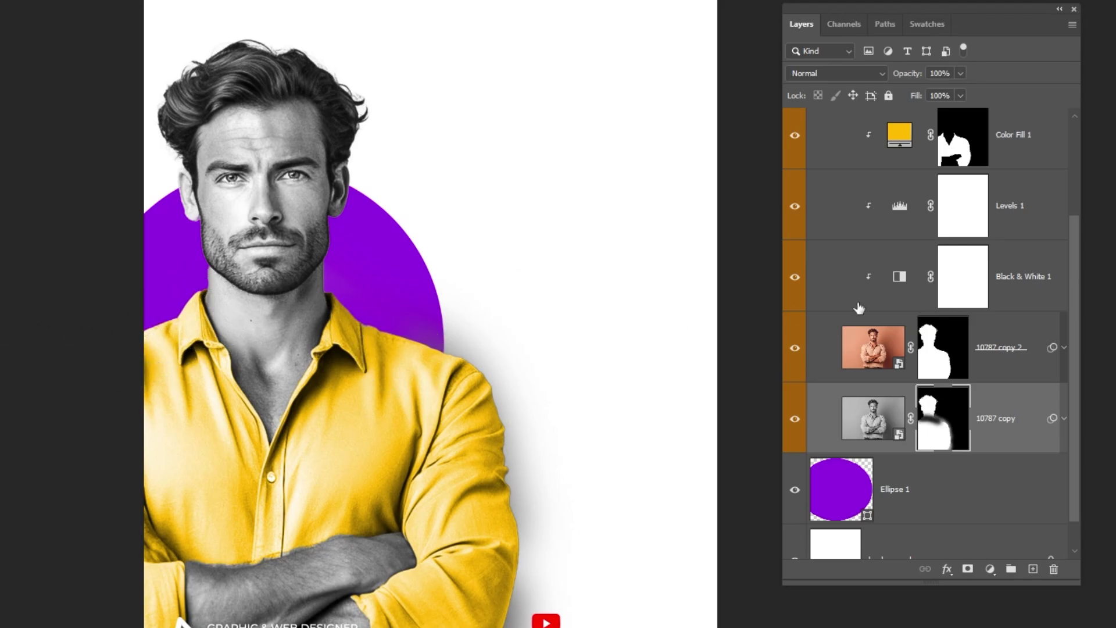
pyautogui.scroll(2, 904, 280)
pyautogui.scroll(1, 904, 280)
pyautogui.click(818, 230)
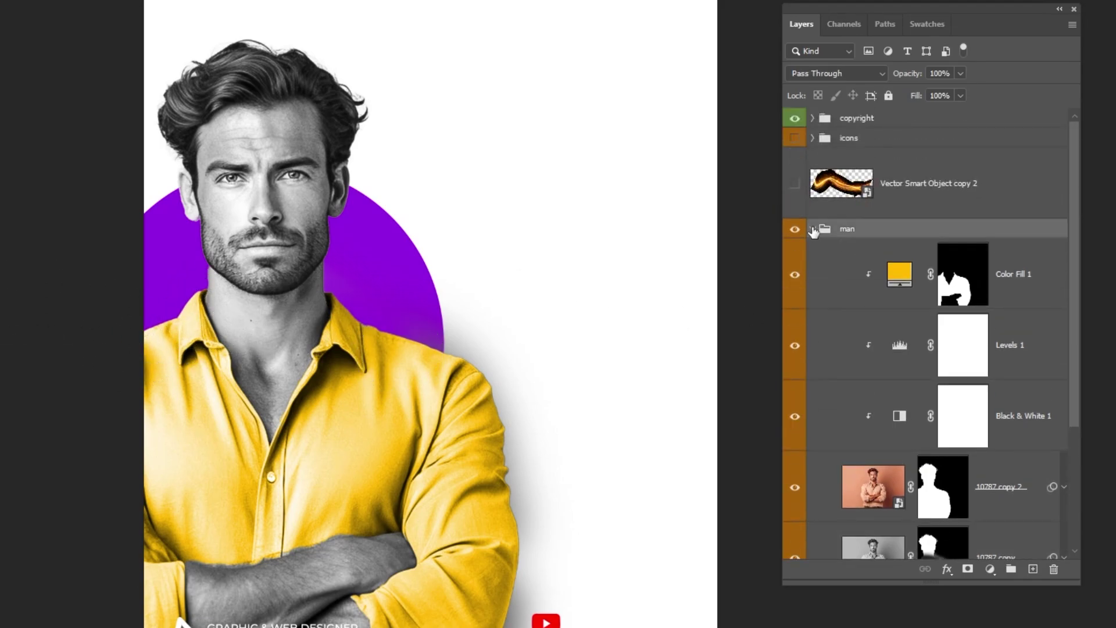
pyautogui.click(813, 230)
# - Duplicate the purple circle up and to the right of the original and set the copy's fill to yellow ffba00
pyautogui.click(914, 275)
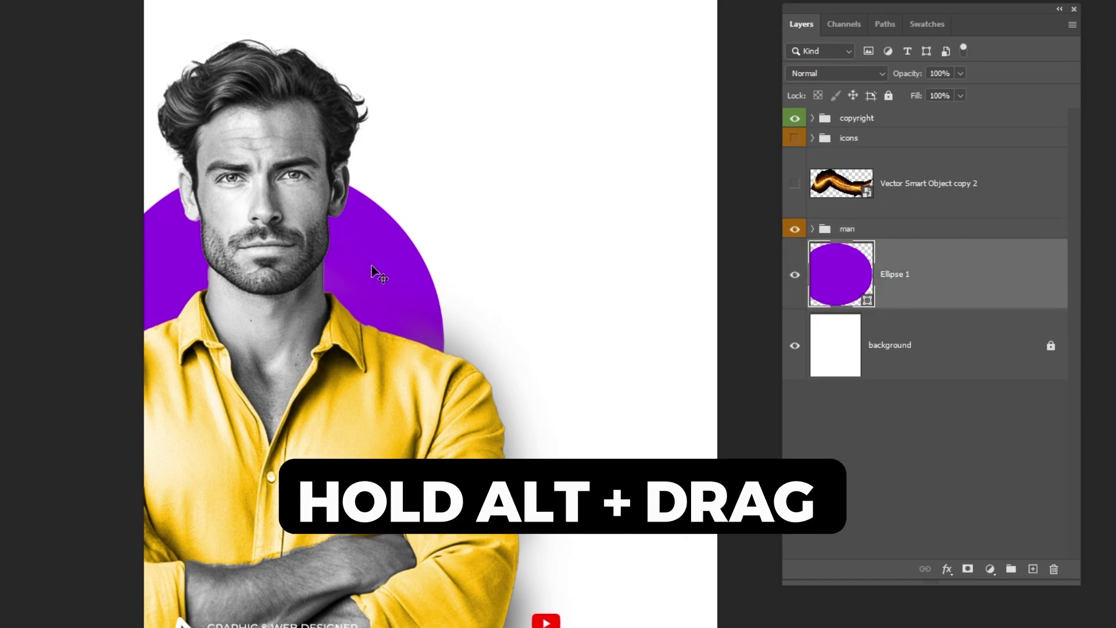
pyautogui.moveTo(374, 271); pyautogui.dragTo(461, 232)
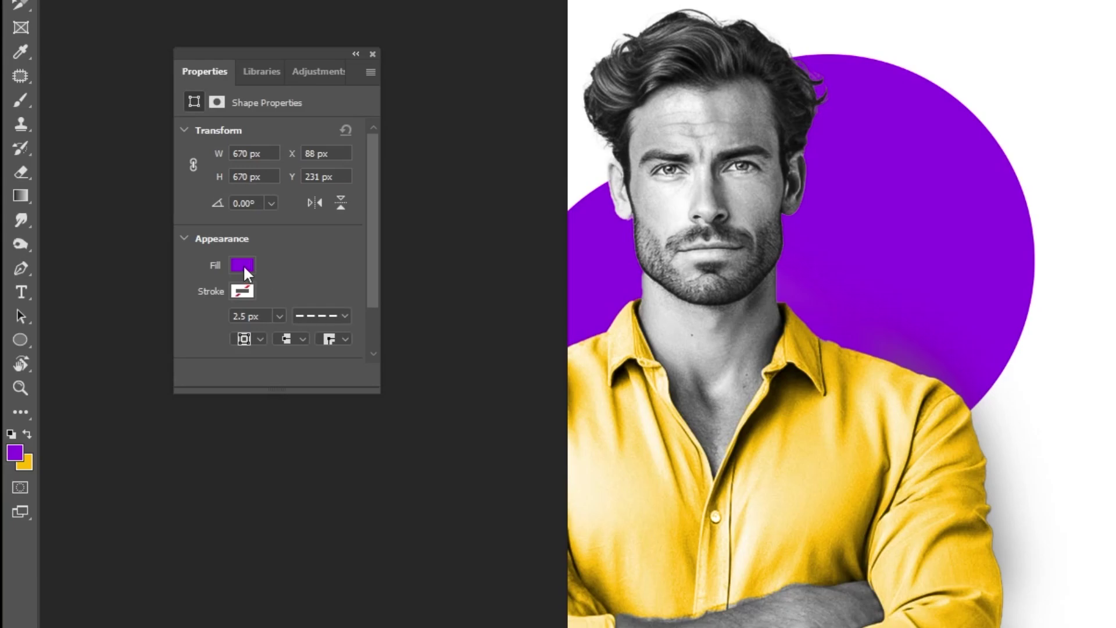
pyautogui.click(243, 264)
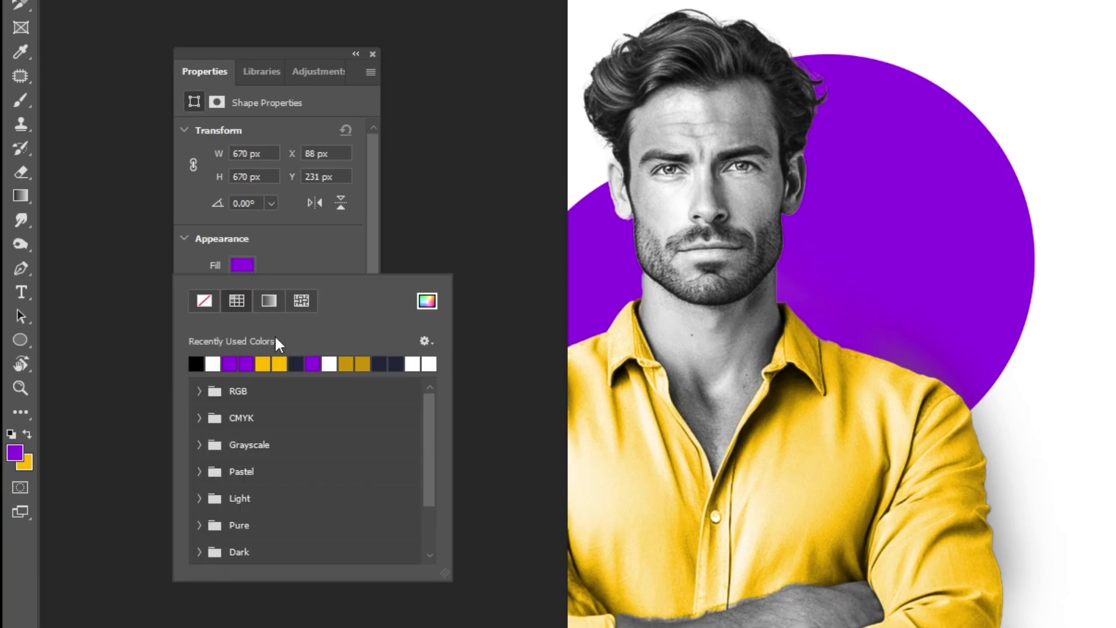
pyautogui.click(264, 367)
pyautogui.click(427, 301)
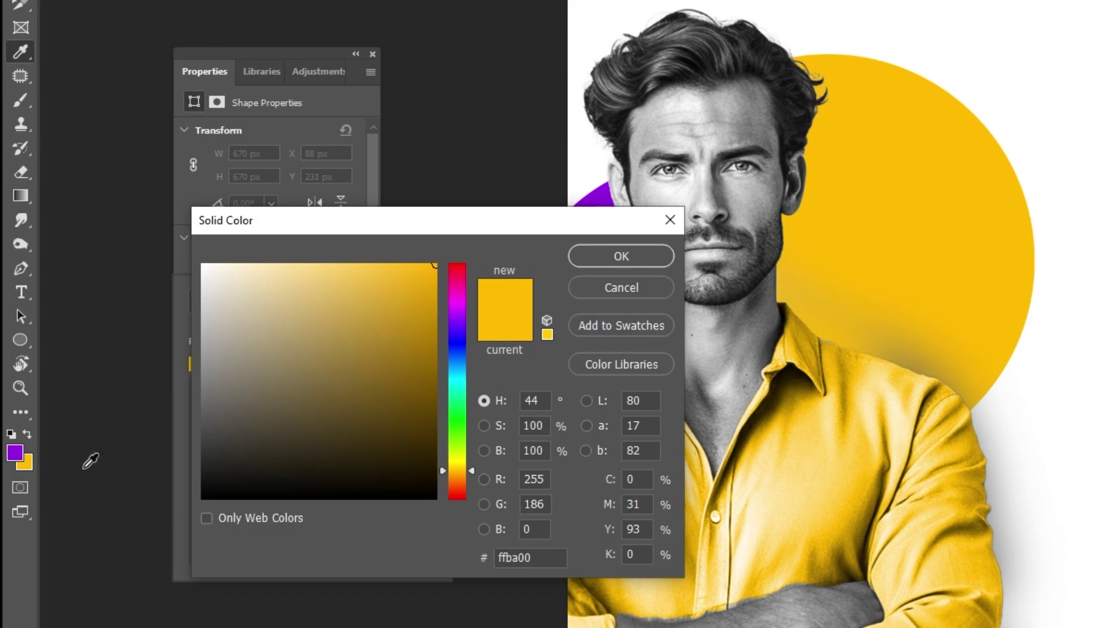
pyautogui.click(626, 258)
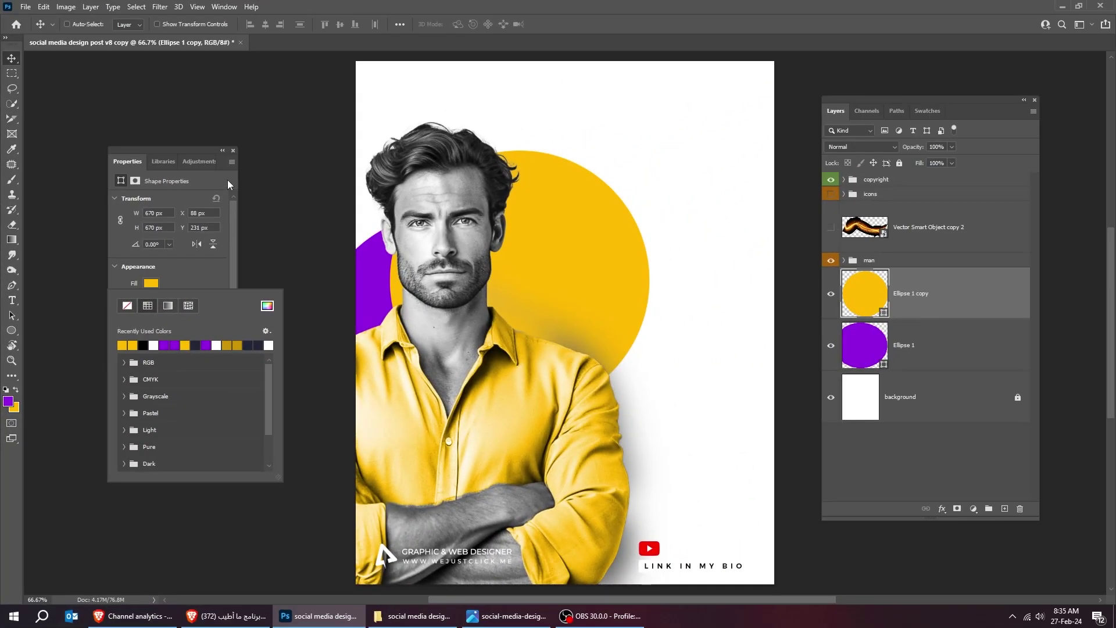
pyautogui.click(227, 181)
# - Move the yellow circle's layer below the purple one and scale it to about 247 px beside the man's head
pyautogui.moveTo(587, 275); pyautogui.dragTo(644, 262)
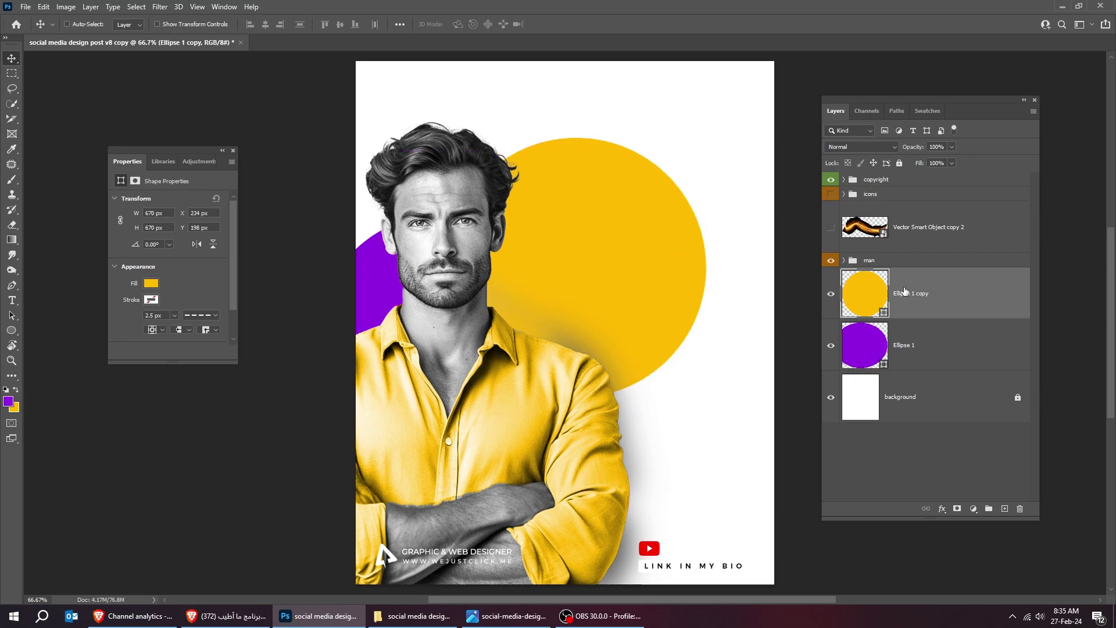
pyautogui.moveTo(915, 294); pyautogui.dragTo(926, 347)
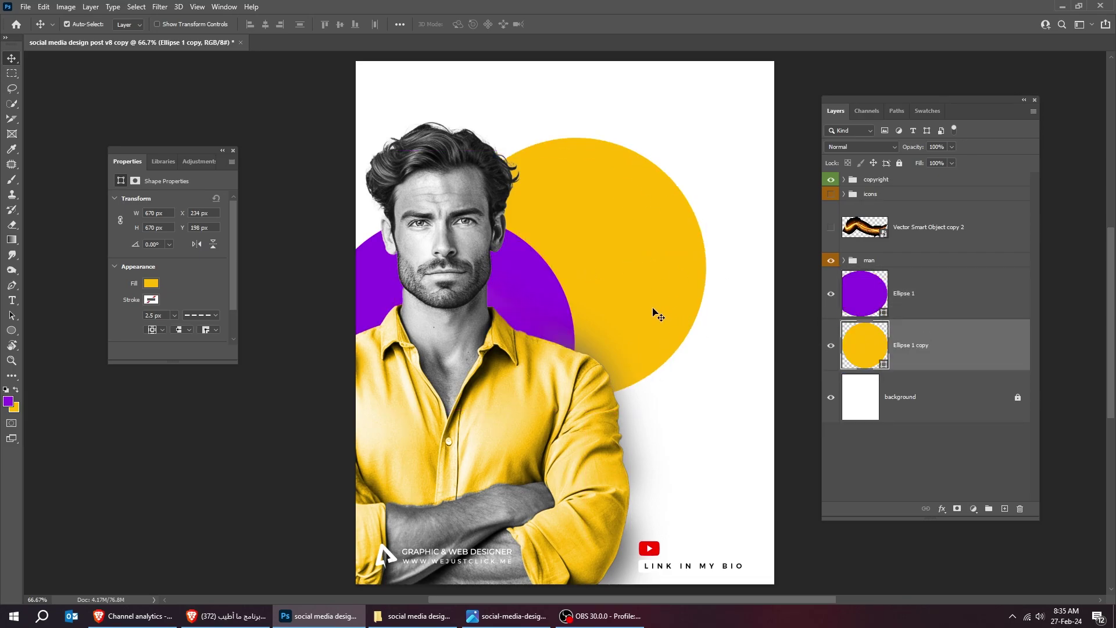
pyautogui.hotkey('ctrl', 't')
pyautogui.moveTo(706, 136); pyautogui.dragTo(518, 191)
pyautogui.moveTo(542, 252); pyautogui.dragTo(532, 231)
pyautogui.press('Return')
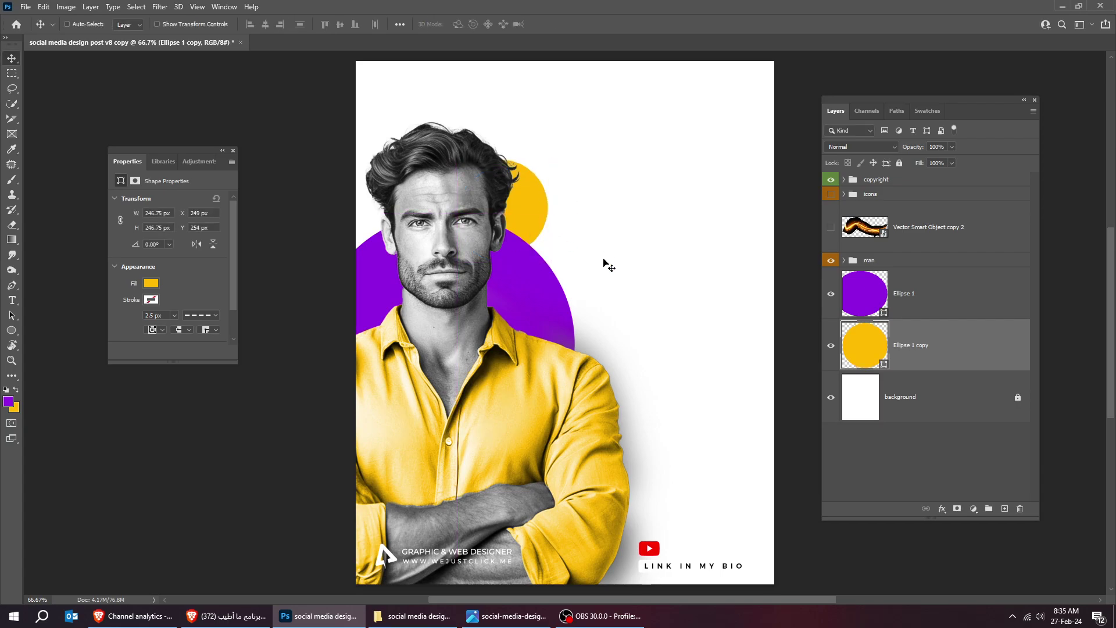
# - Add a text layer reading "Digital" above the man group, on the white area beside the man's head
pyautogui.click(910, 261)
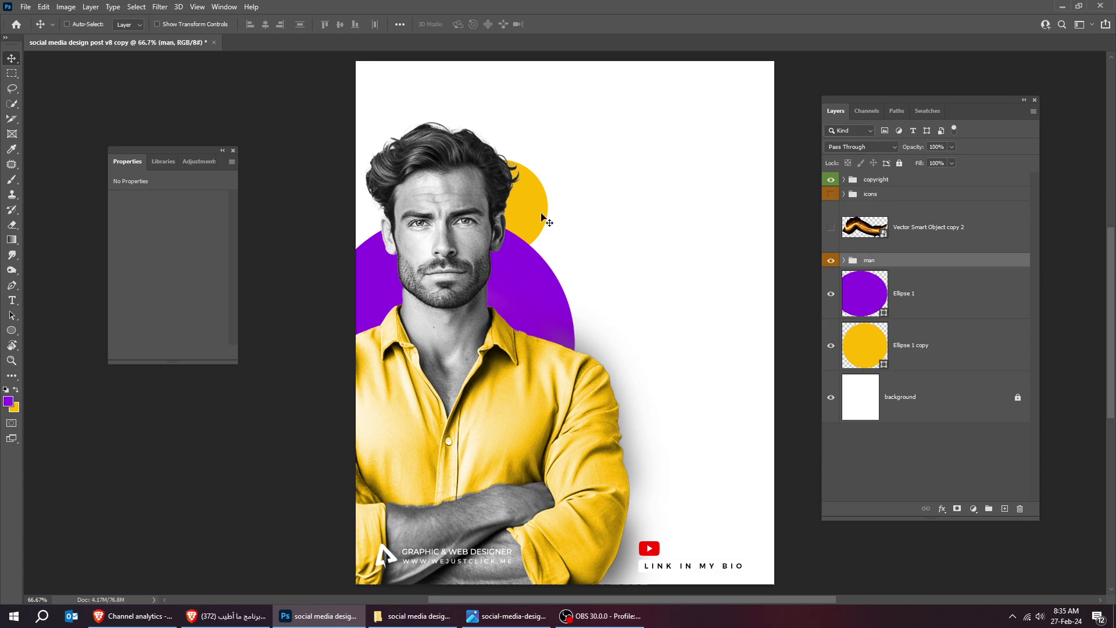
pyautogui.click(234, 150)
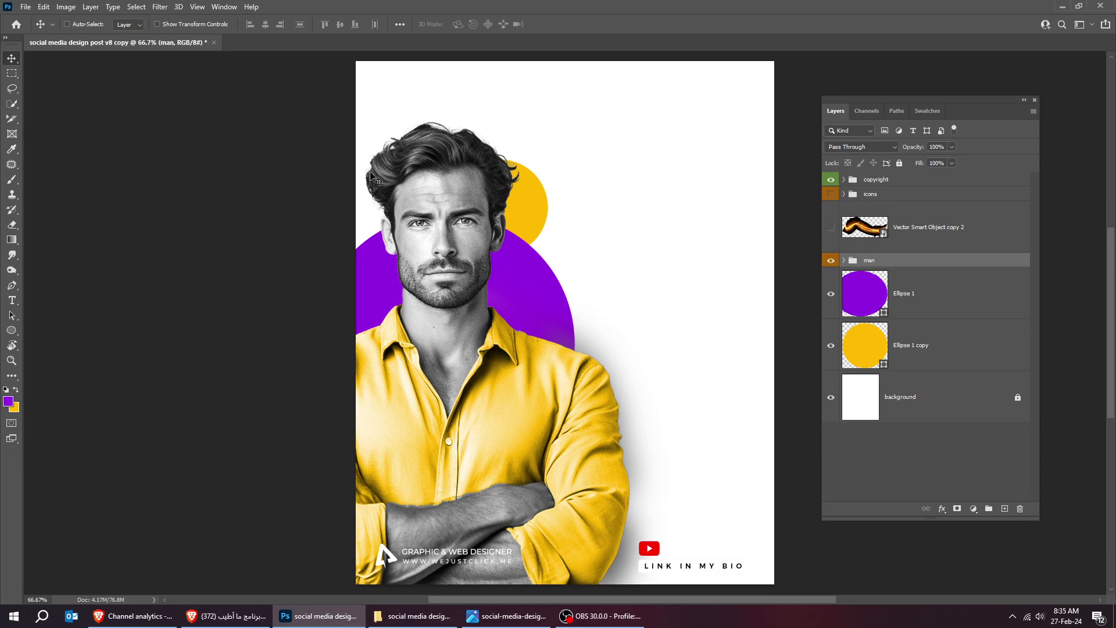
pyautogui.click(12, 300)
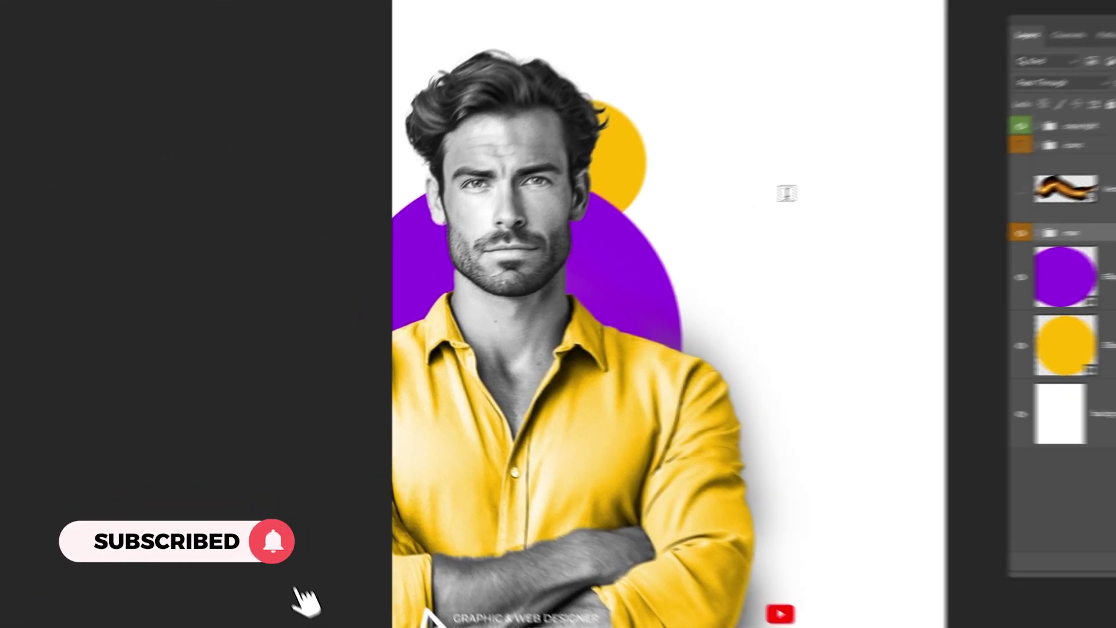
pyautogui.click(629, 243)
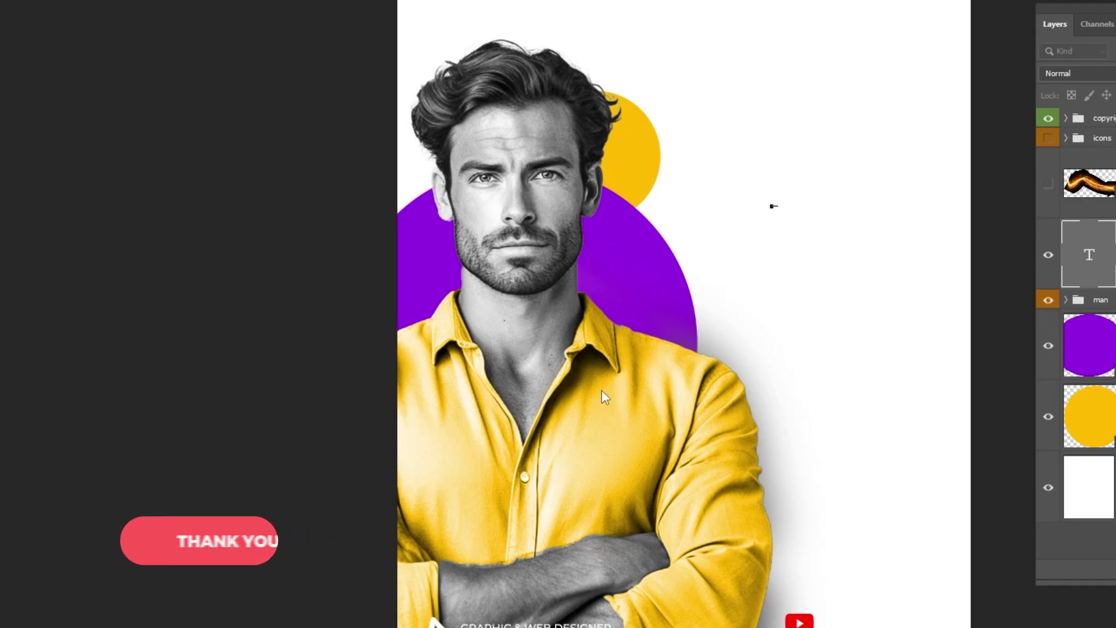
# - Set the "Digital" text to 88 pt size, 80 pt leading and -15 tracking
pyautogui.hotkey('ctrl', 't')
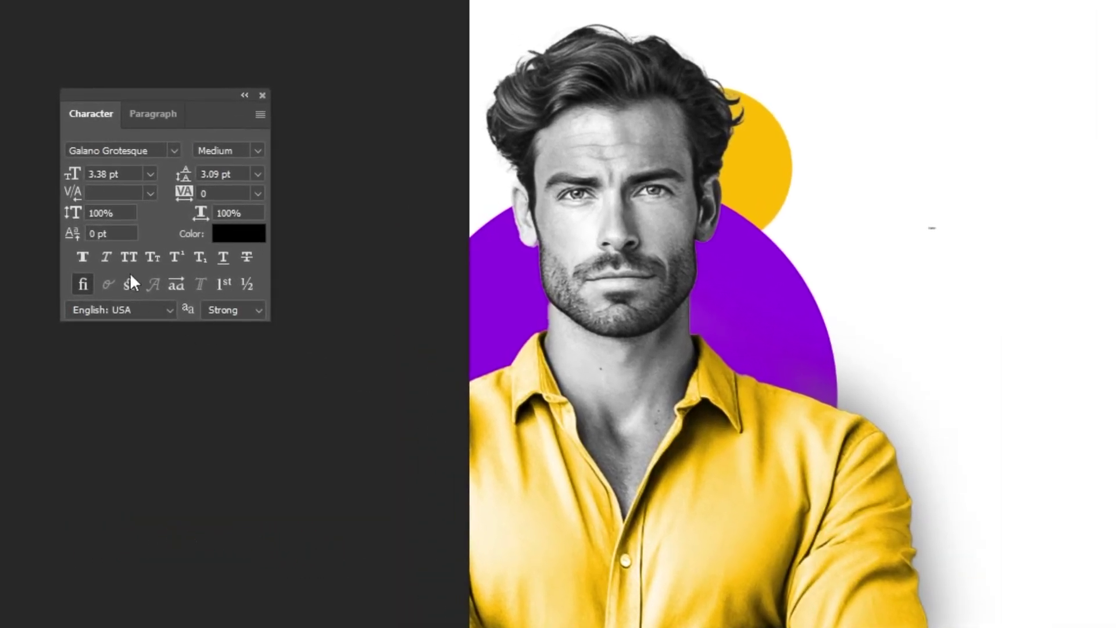
pyautogui.moveTo(126, 172); pyautogui.dragTo(32, 172)
pyautogui.write('88')
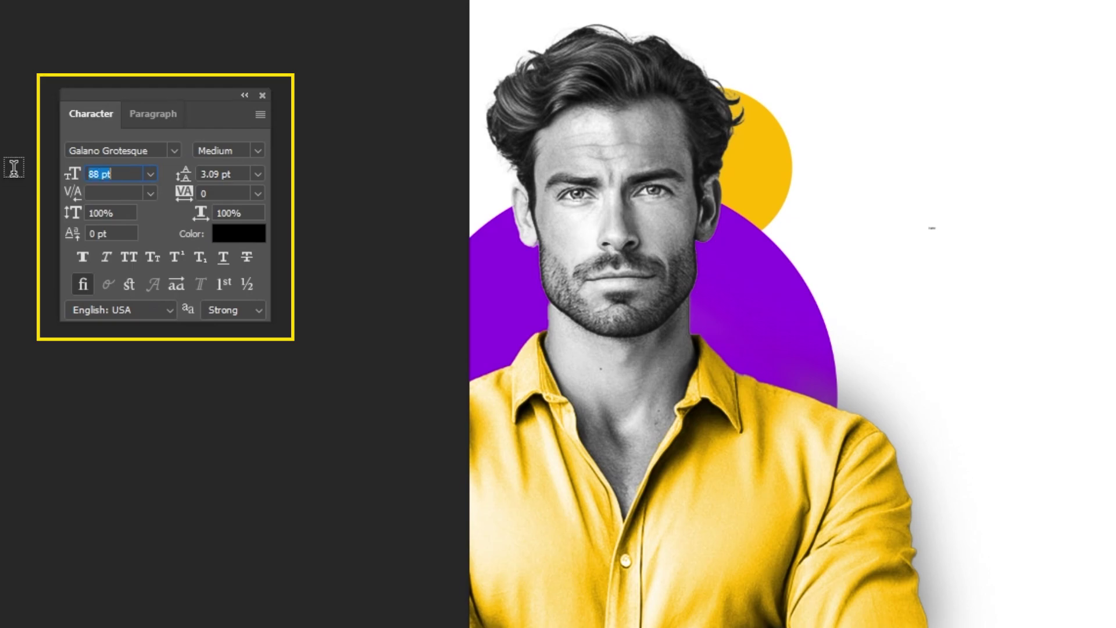
pyautogui.press('Tab')
pyautogui.write('80')
pyautogui.press('Tab')
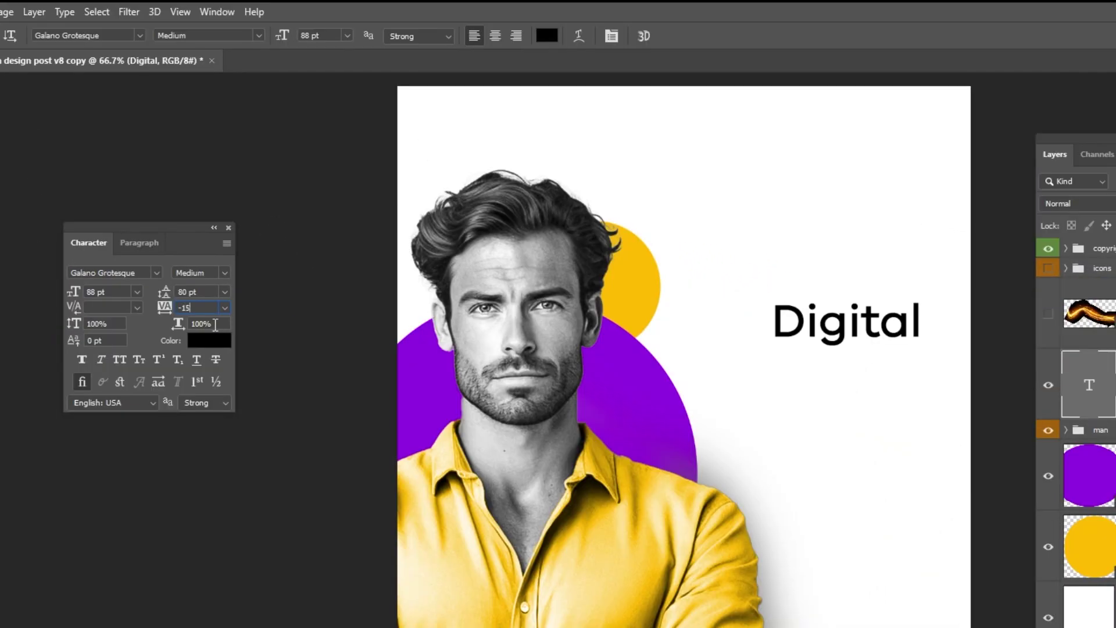
pyautogui.write('-15')
pyautogui.press('Return')
# - Add "marketing" and "agency" as two more lines below "Digital" in the headline
pyautogui.click(909, 318)
pyautogui.press('Return')
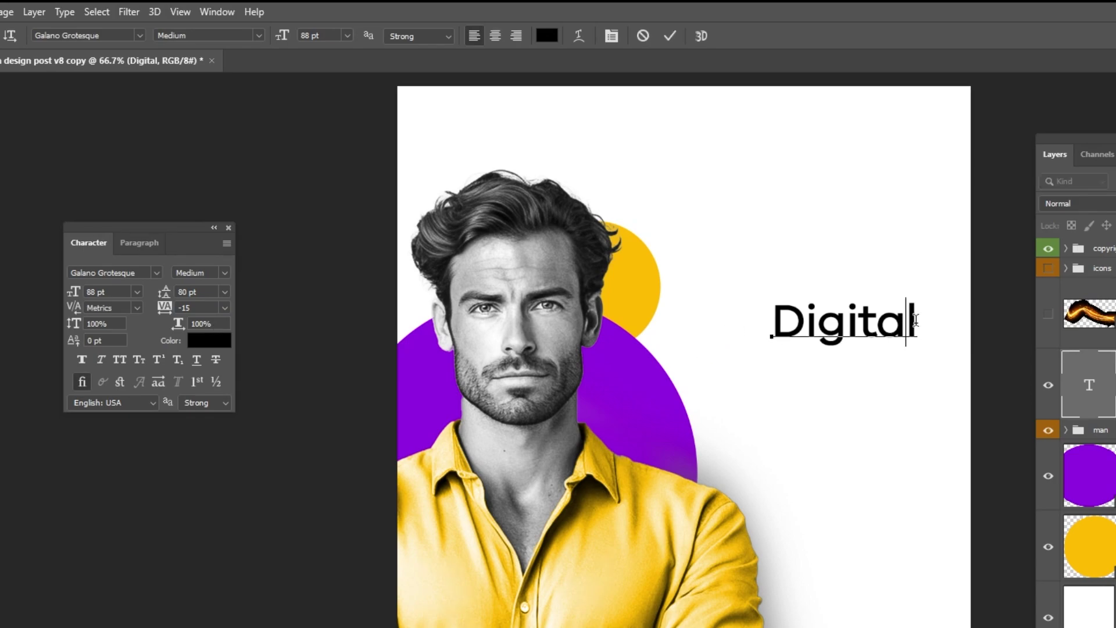
pyautogui.write('marketin')
pyautogui.press('Return')
pyautogui.write('agency')
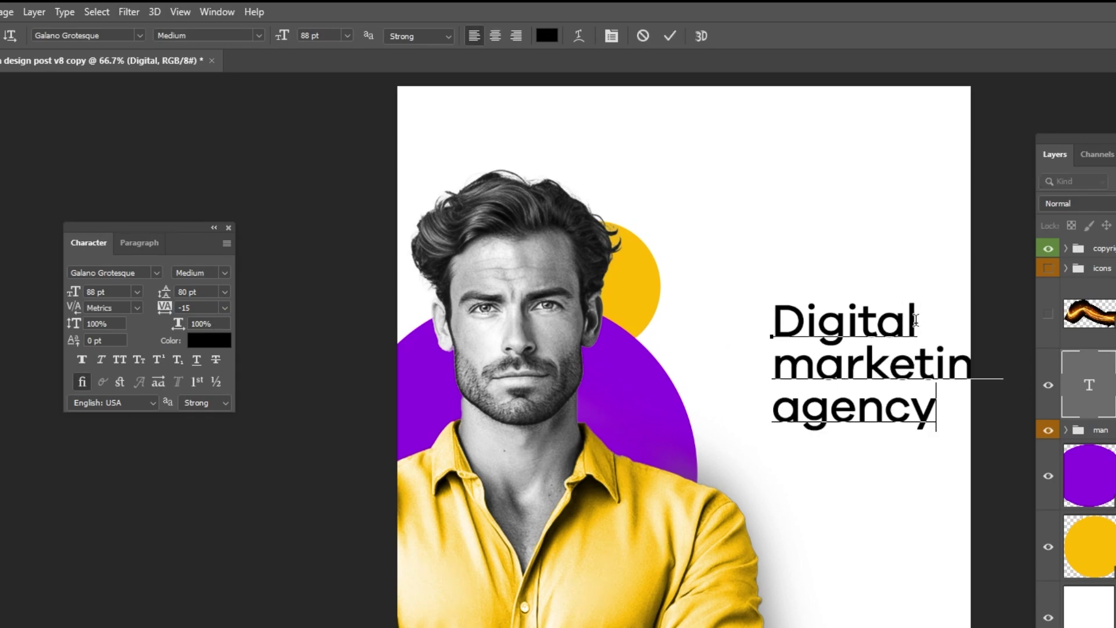
pyautogui.hotkey('ctrl', 'Return')
# - Right-align the headline and move it onto the white area beside the man
pyautogui.click(516, 36)
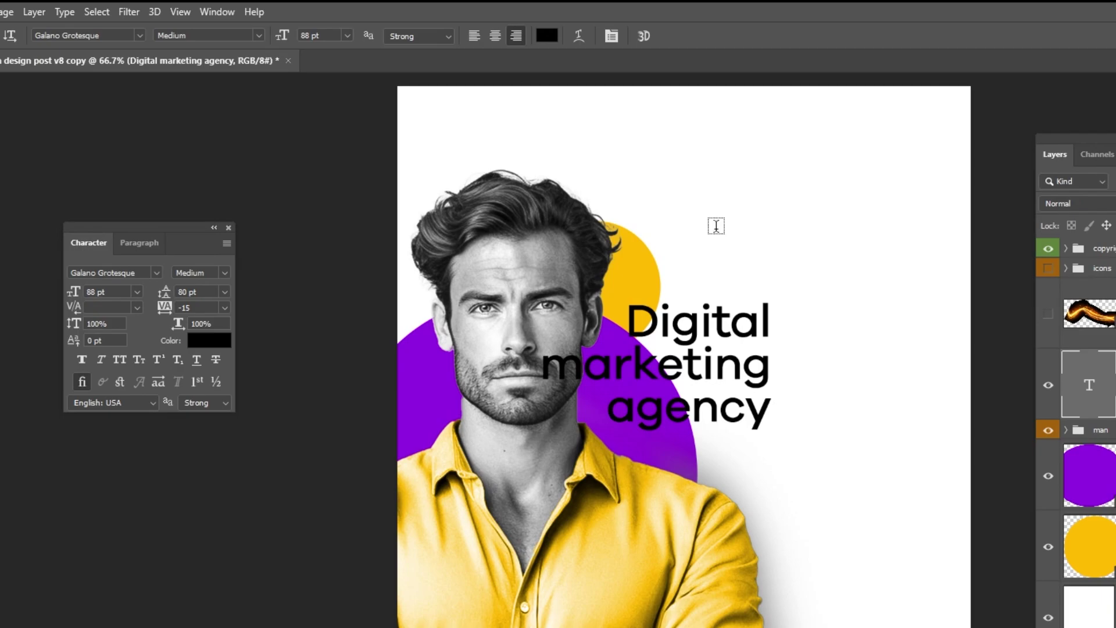
pyautogui.press('v')
pyautogui.moveTo(739, 386); pyautogui.dragTo(910, 388)
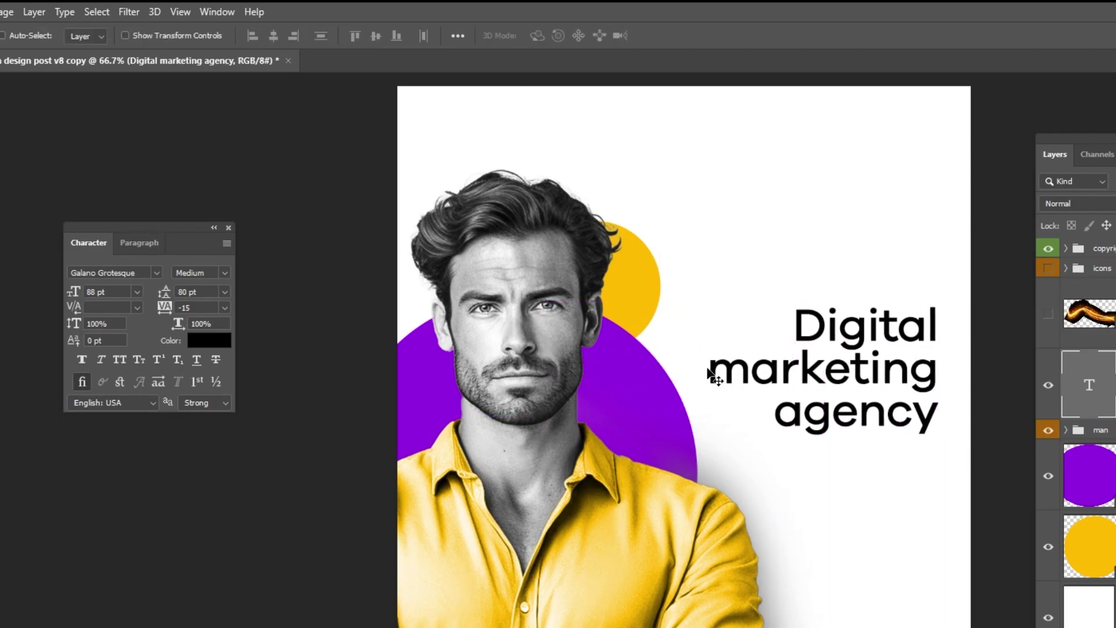
# - Set the headline's font weight to SemiBold and make the word "agency" Bold
pyautogui.click(225, 272)
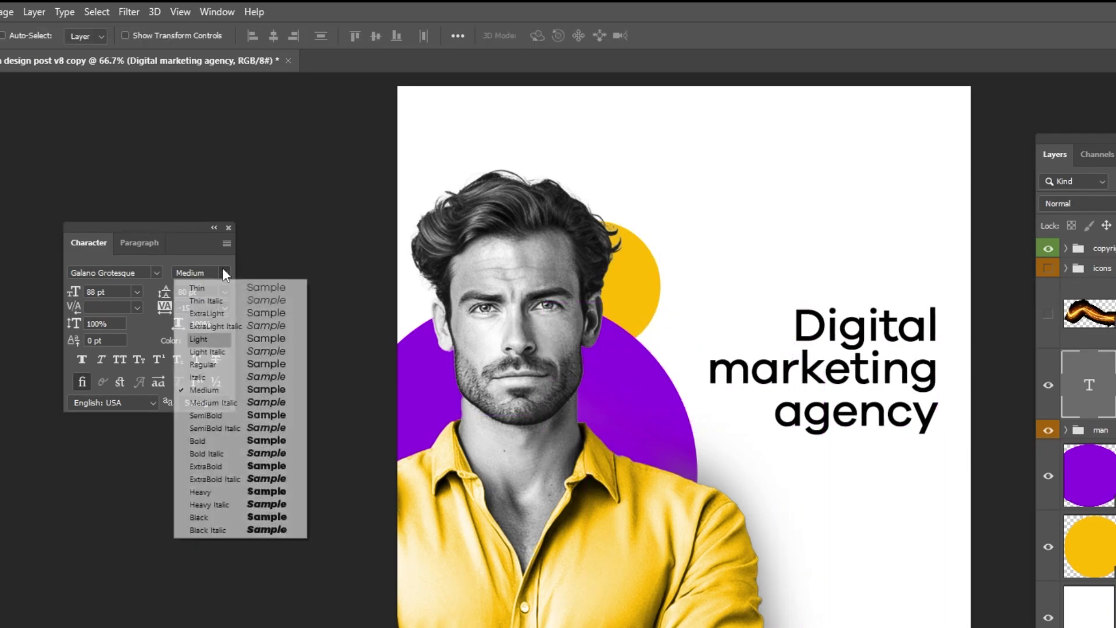
pyautogui.click(224, 417)
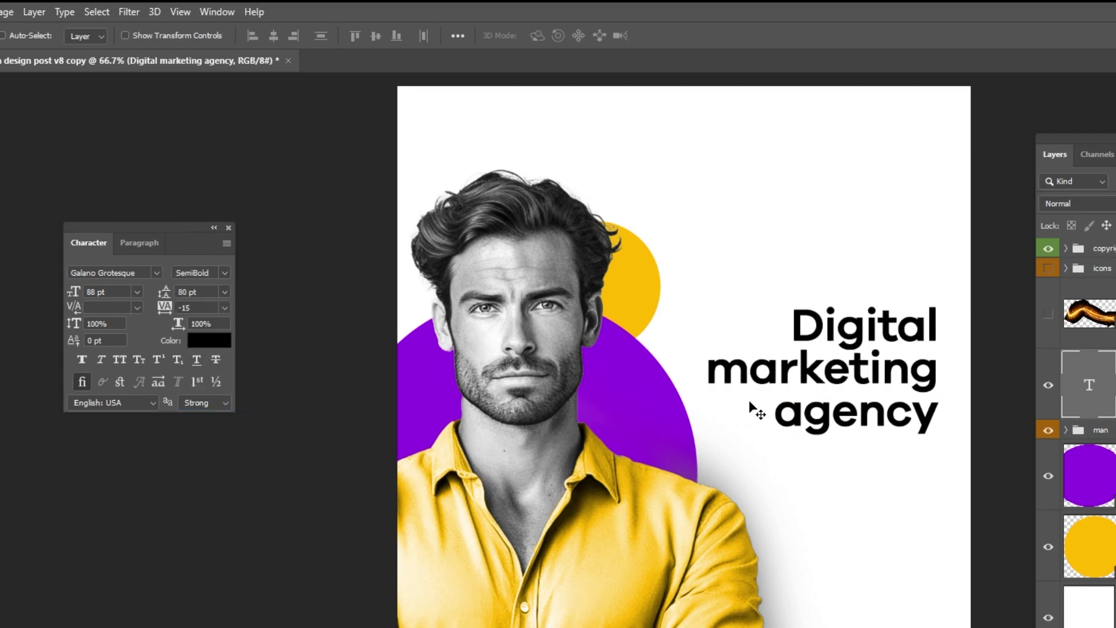
pyautogui.doubleClick(782, 416)
pyautogui.moveTo(779, 416); pyautogui.dragTo(938, 417)
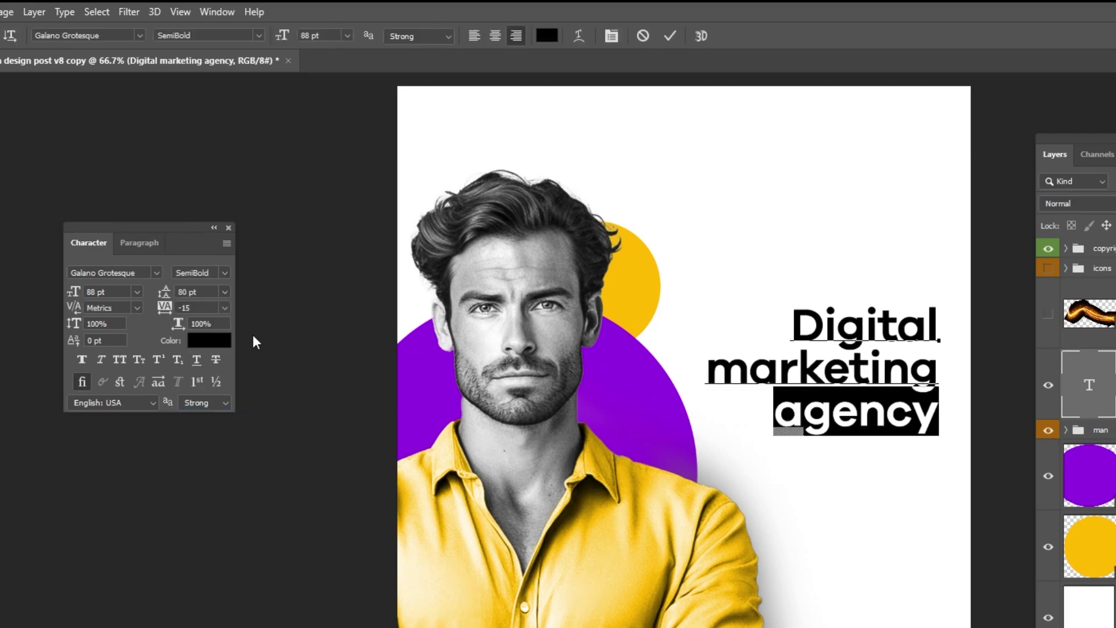
pyautogui.click(223, 272)
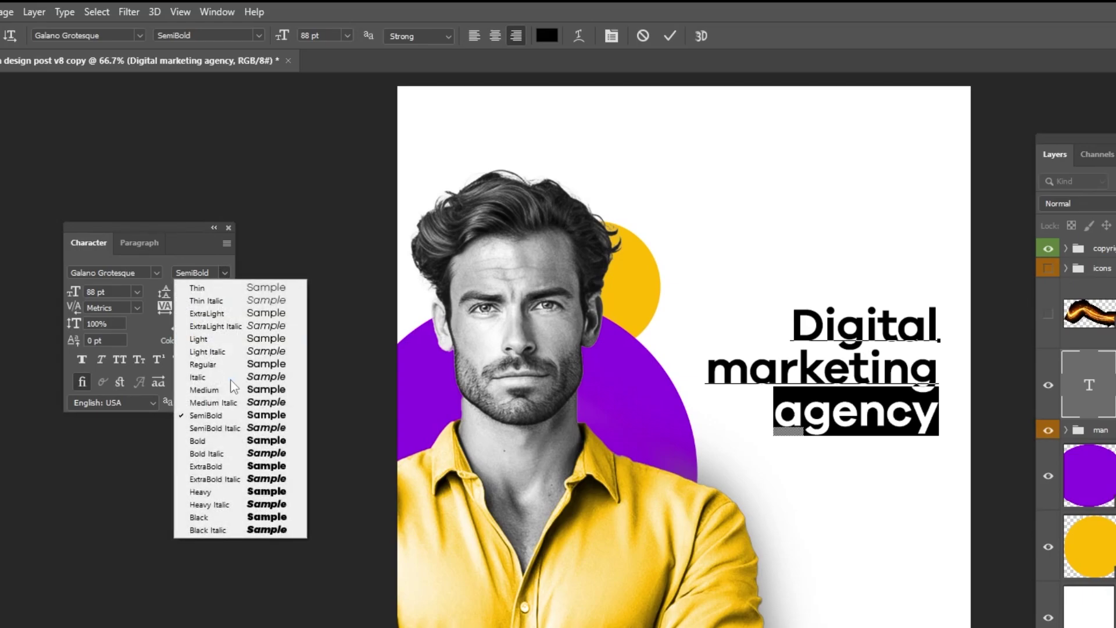
pyautogui.click(235, 439)
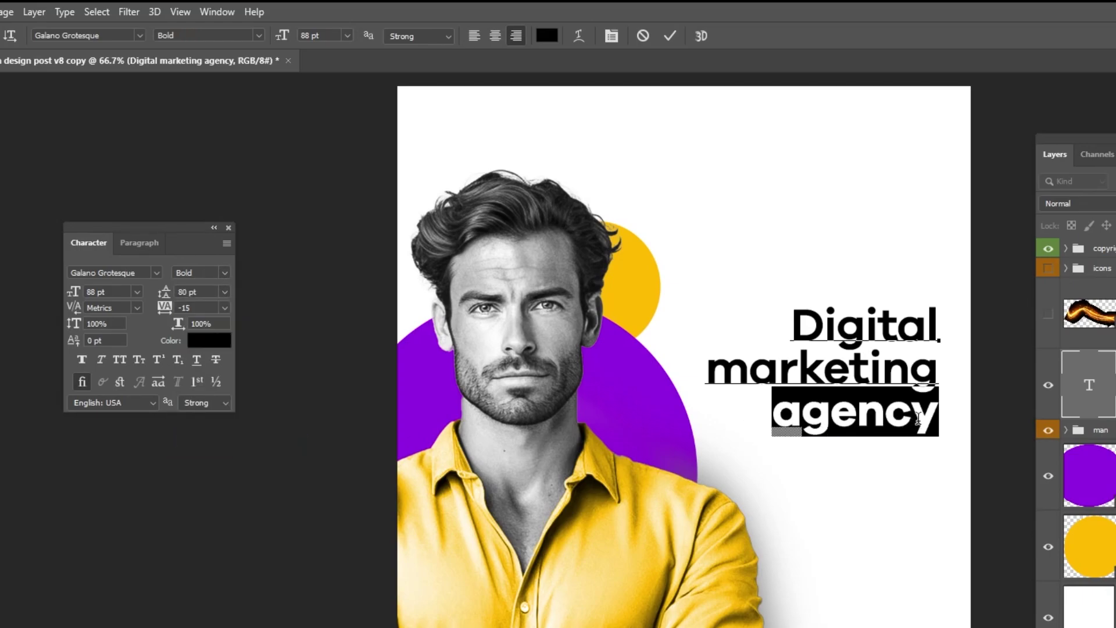
pyautogui.click(857, 429)
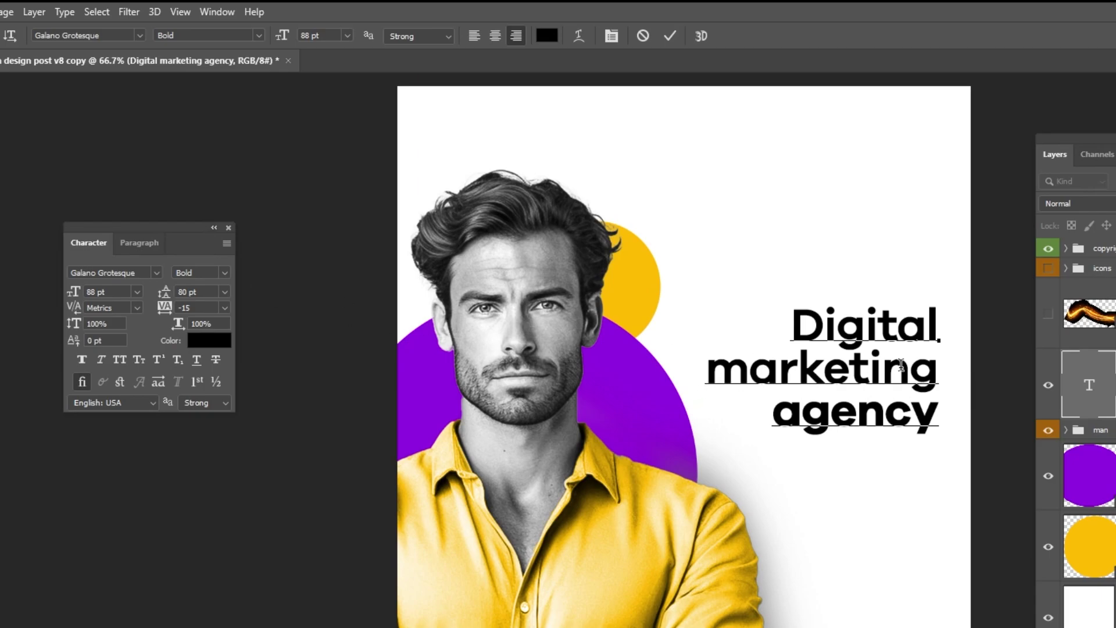
pyautogui.hotkey('ctrl', 'Return')
# - Align the headline's right edge with the right margin guide and move the headline higher on the canvas
pyautogui.hotkey('ctrl', ';')
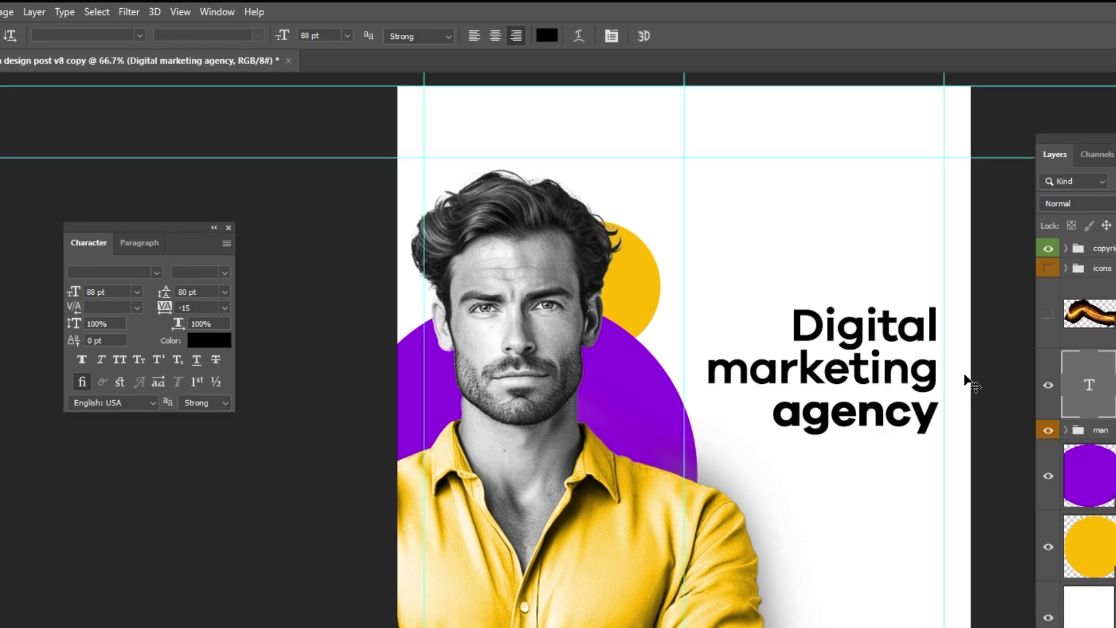
pyautogui.press('v')
pyautogui.hotkey('shift', 'Right')
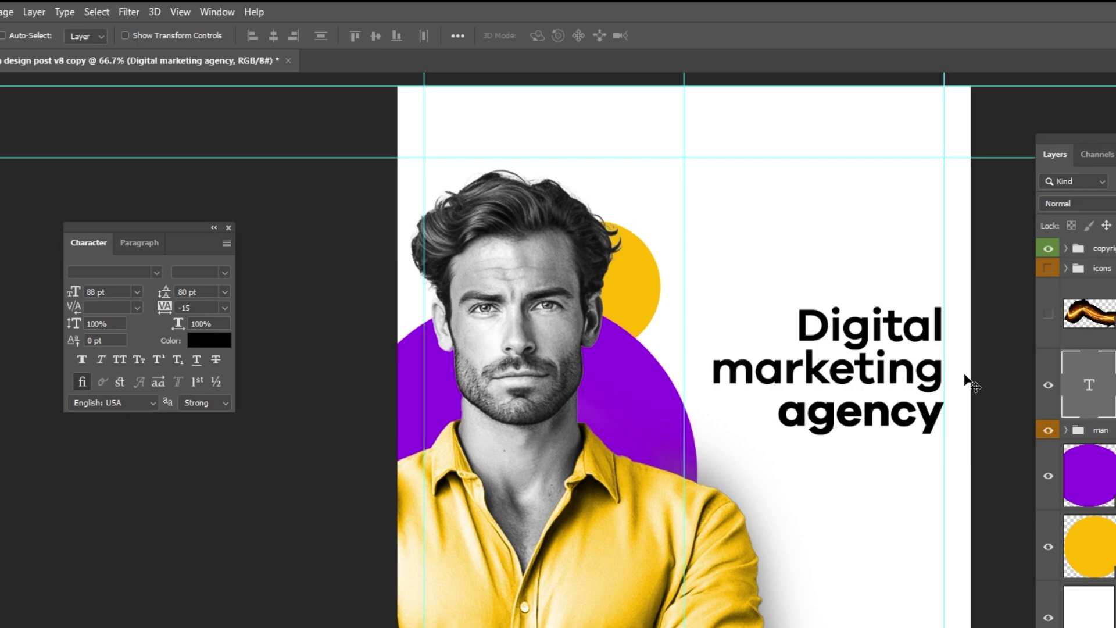
pyautogui.hotkey('ctrl', ';')
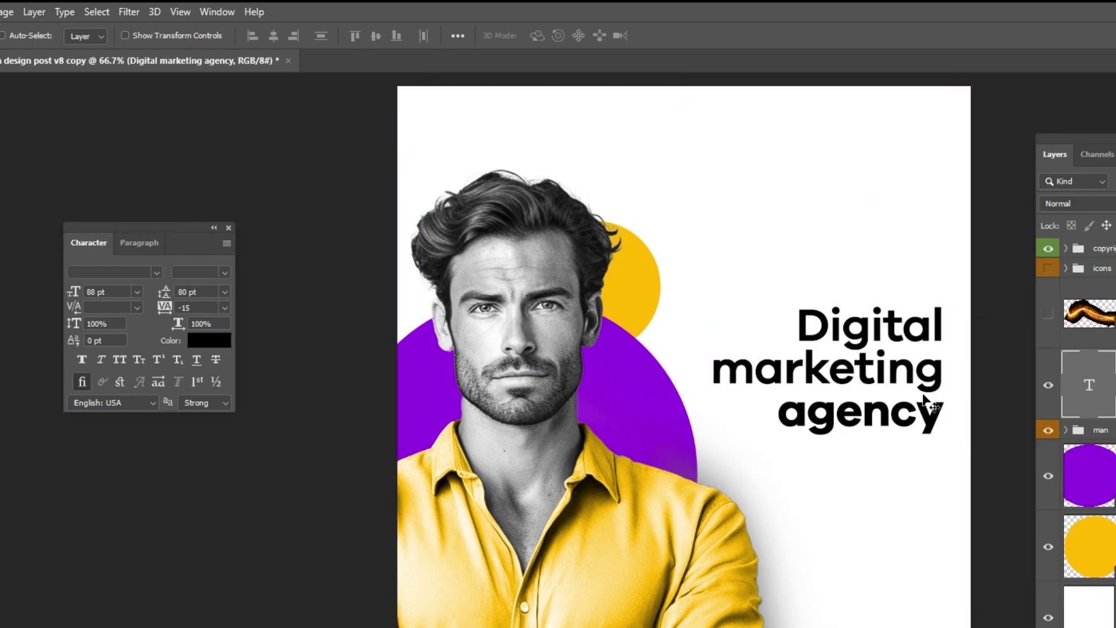
pyautogui.moveTo(900, 415); pyautogui.dragTo(946, 357)
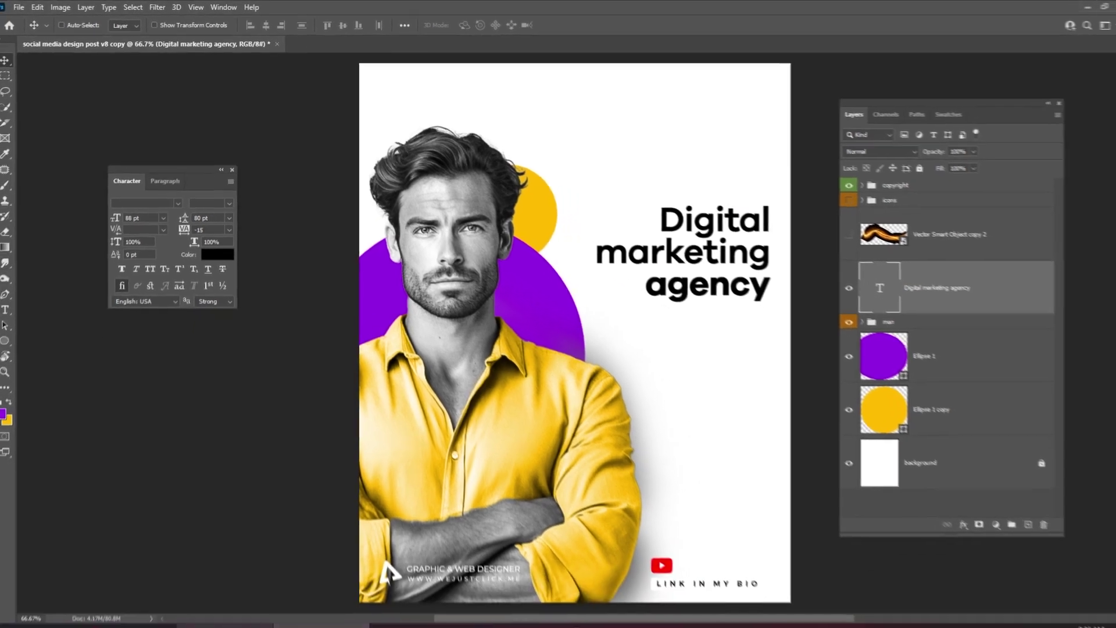
# - Place a text box below the headline with "Lorem ipsum dolor sit amet, consectetur adipiscing elit." at 30 pt size and 35 pt leading
pyautogui.press('t')
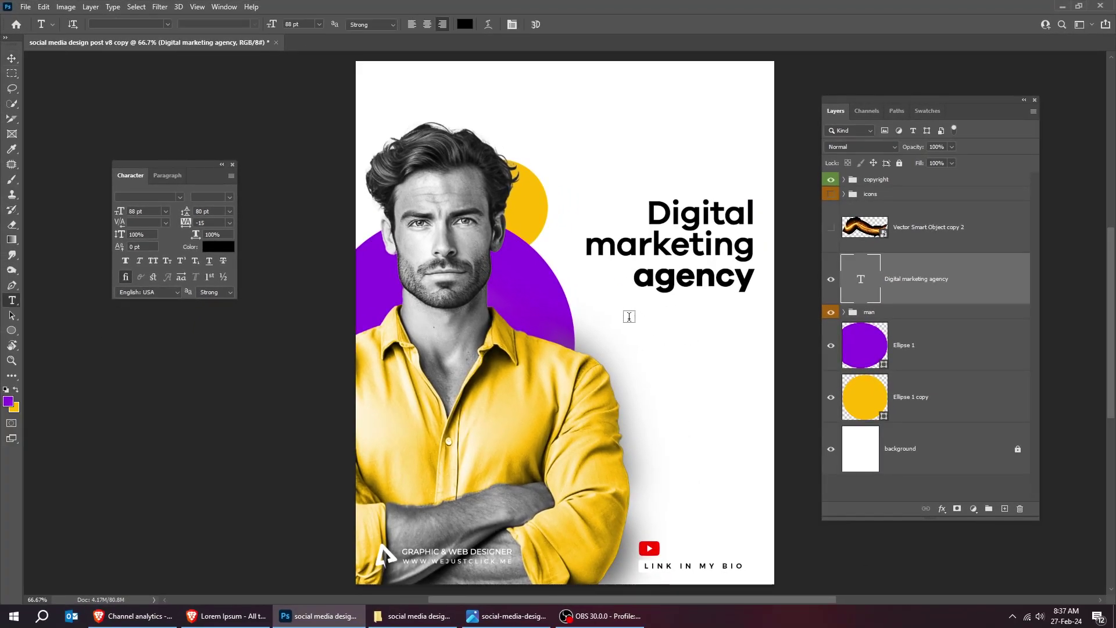
pyautogui.moveTo(614, 310); pyautogui.dragTo(760, 408)
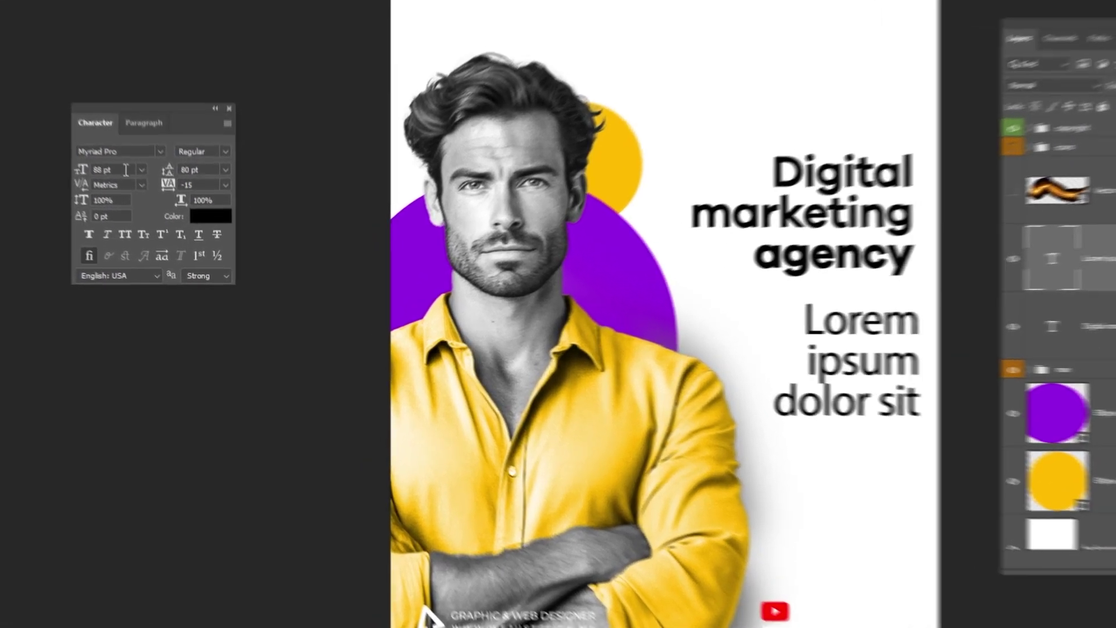
pyautogui.click(135, 211)
pyautogui.write('30')
pyautogui.press('Return')
pyautogui.write('35')
pyautogui.press('Return')
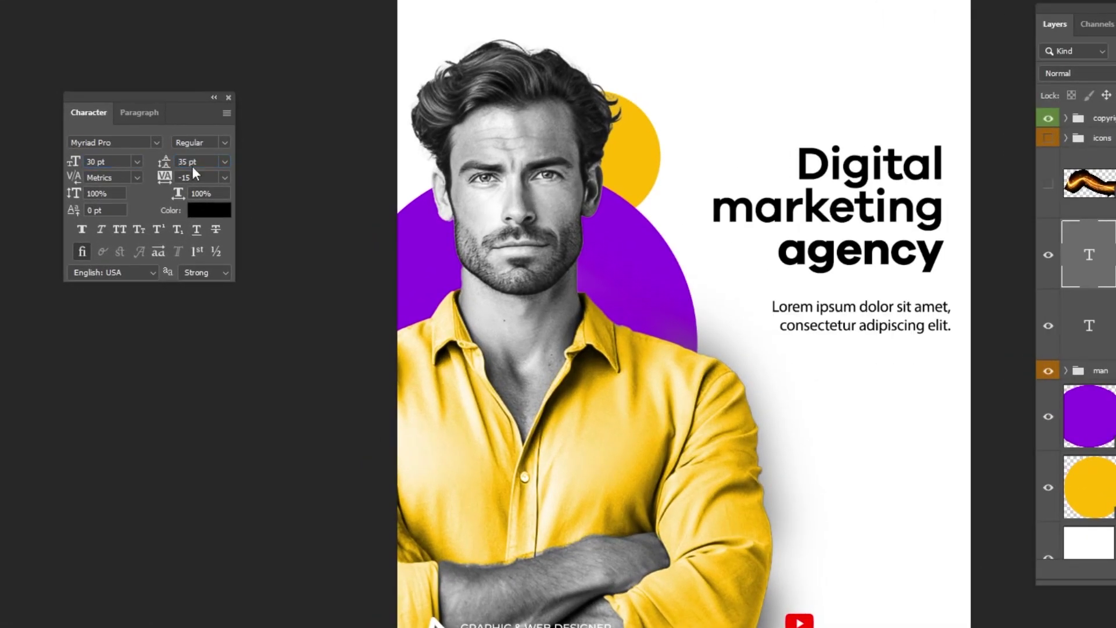
# - Set the Lorem ipsum paragraph to 45 pt size and 48 pt leading
pyautogui.click(899, 324)
pyautogui.press('Escape')
pyautogui.click(93, 158)
pyautogui.press('Tab')
pyautogui.write('48')
pyautogui.press('Return')
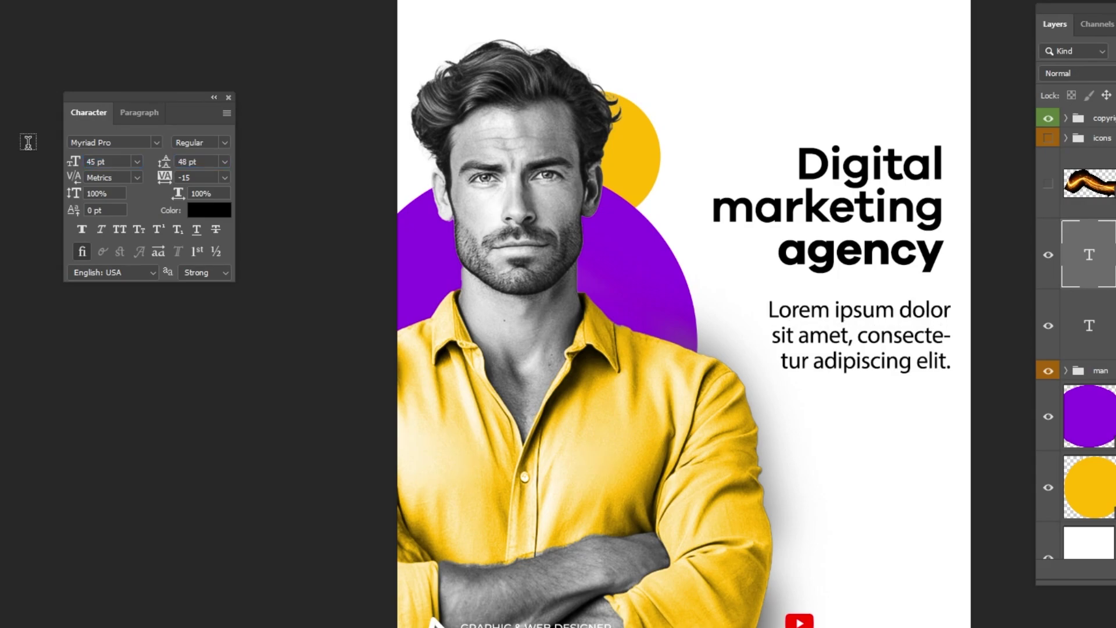
# - Turn off hyphenation for the Lorem ipsum paragraph
pyautogui.click(139, 112)
pyautogui.click(76, 225)
pyautogui.click(942, 336)
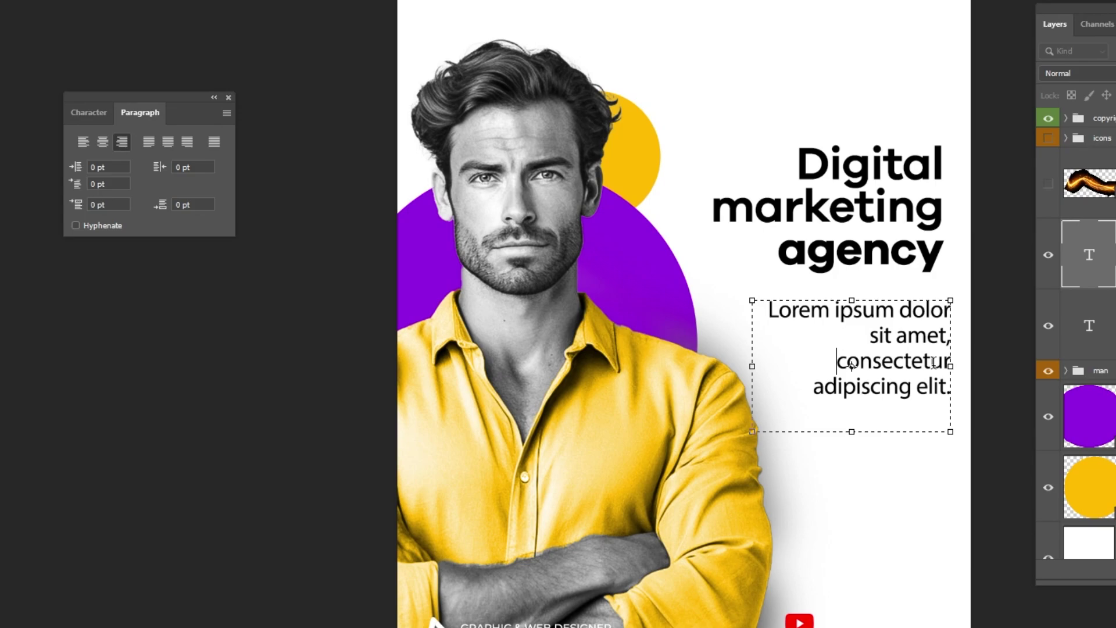
# - Resize the paragraph's text box so the text breaks into three lines and align its right edge with the headline at the margin guide
pyautogui.moveTo(752, 366); pyautogui.dragTo(745, 366)
pyautogui.moveTo(851, 431); pyautogui.dragTo(842, 405)
pyautogui.hotkey('ctrl', 'Return')
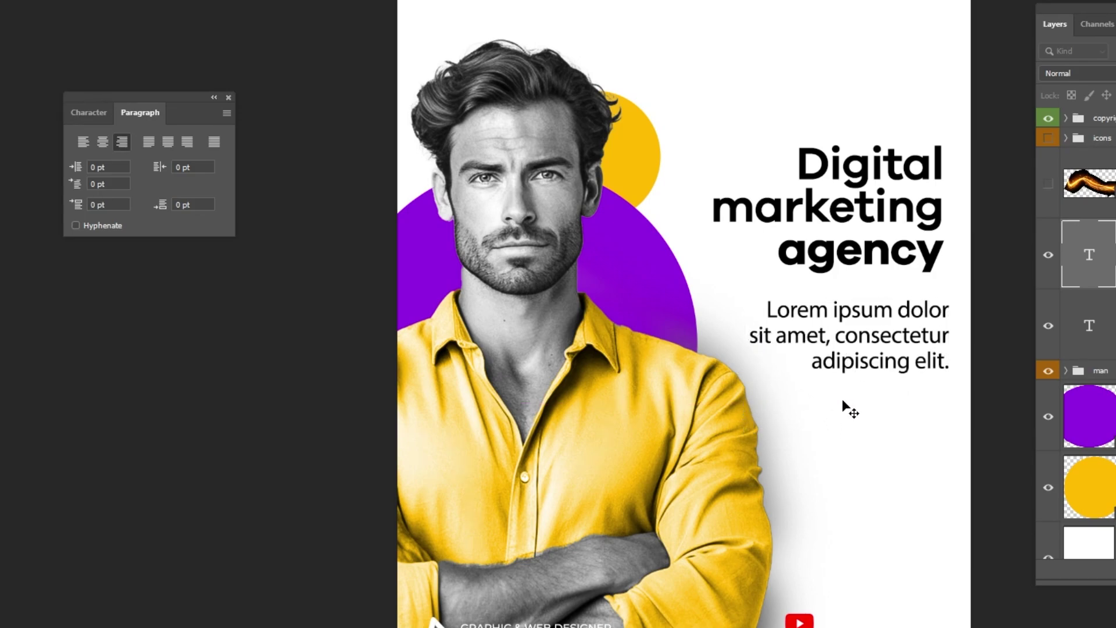
pyautogui.hotkey('ctrl', ';')
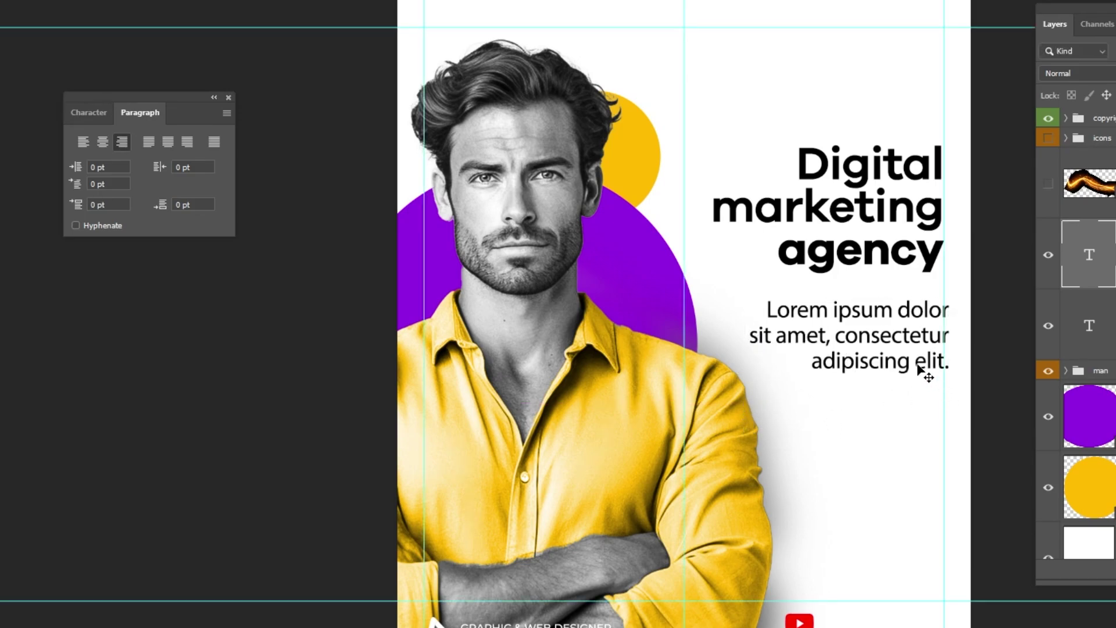
pyautogui.moveTo(918, 367); pyautogui.dragTo(913, 359)
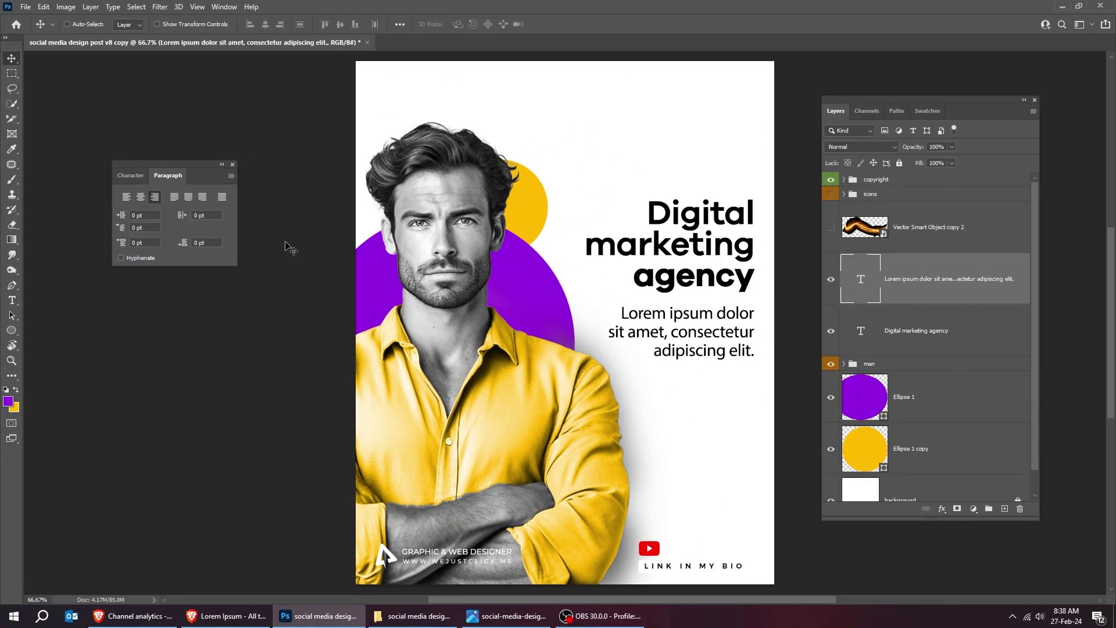
# - Set the paragraph's text colour to dark grey 515151 and nudge it up closer to the headline
pyautogui.click(210, 247)
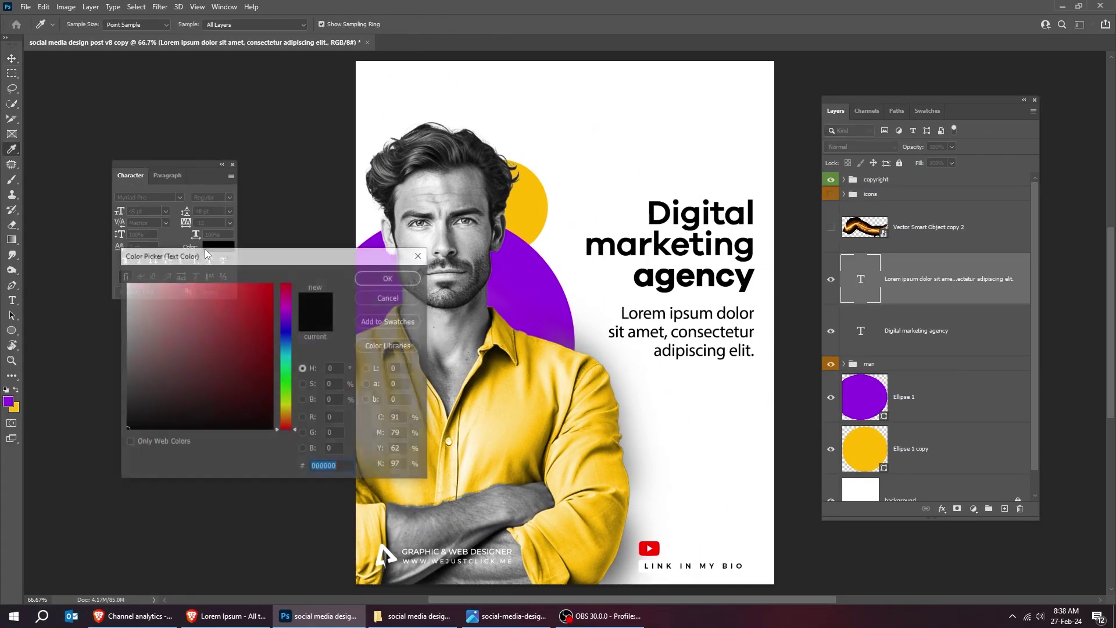
pyautogui.moveTo(194, 379)
pyautogui.mouseDown()
pyautogui.moveTo(106, 413)
pyautogui.moveTo(135, 411)
pyautogui.moveTo(126, 394)
pyautogui.mouseUp()
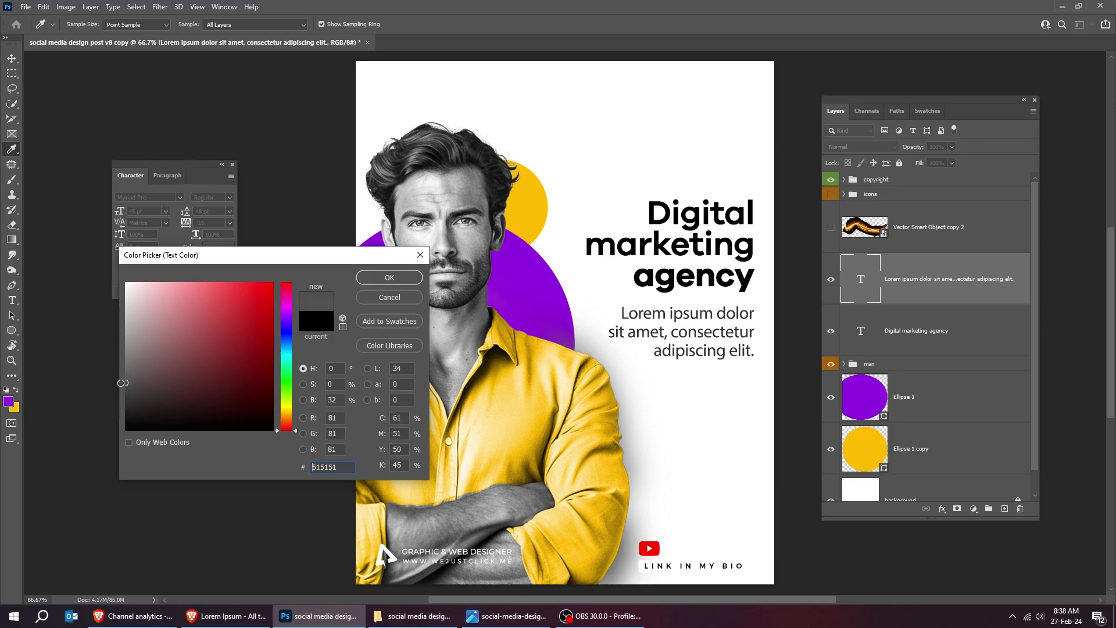
pyautogui.click(383, 297)
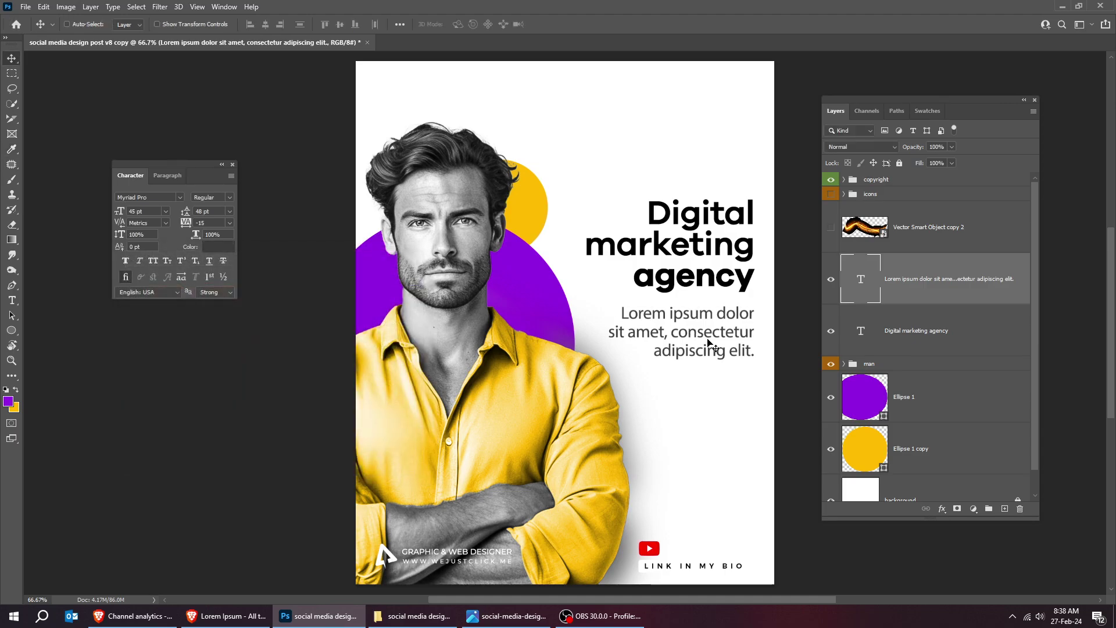
pyautogui.hotkey('shift', 'Up')
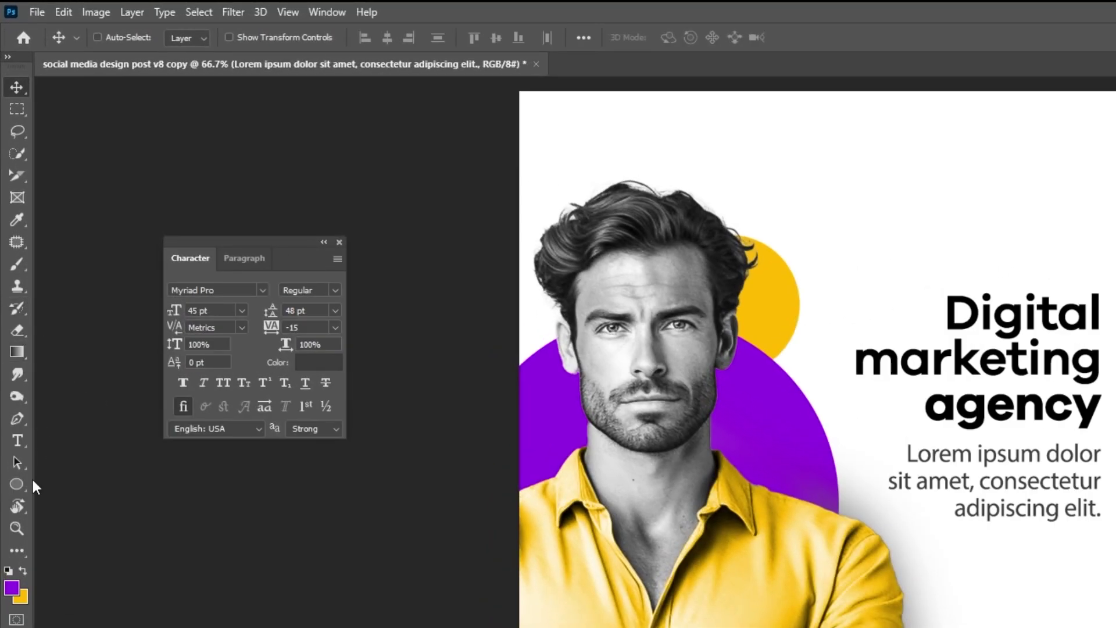
# - Draw a wide black rectangle below the Lorem ipsum paragraph, beside the man's arm
pyautogui.moveTo(18, 484); pyautogui.dragTo(81, 482)
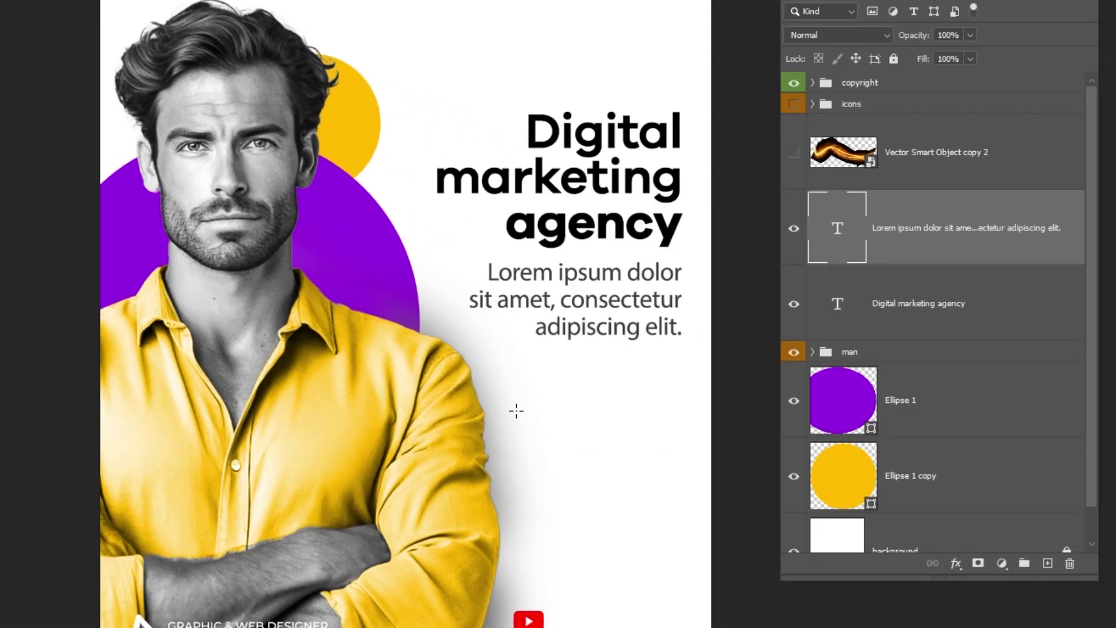
pyautogui.moveTo(516, 411); pyautogui.dragTo(693, 478)
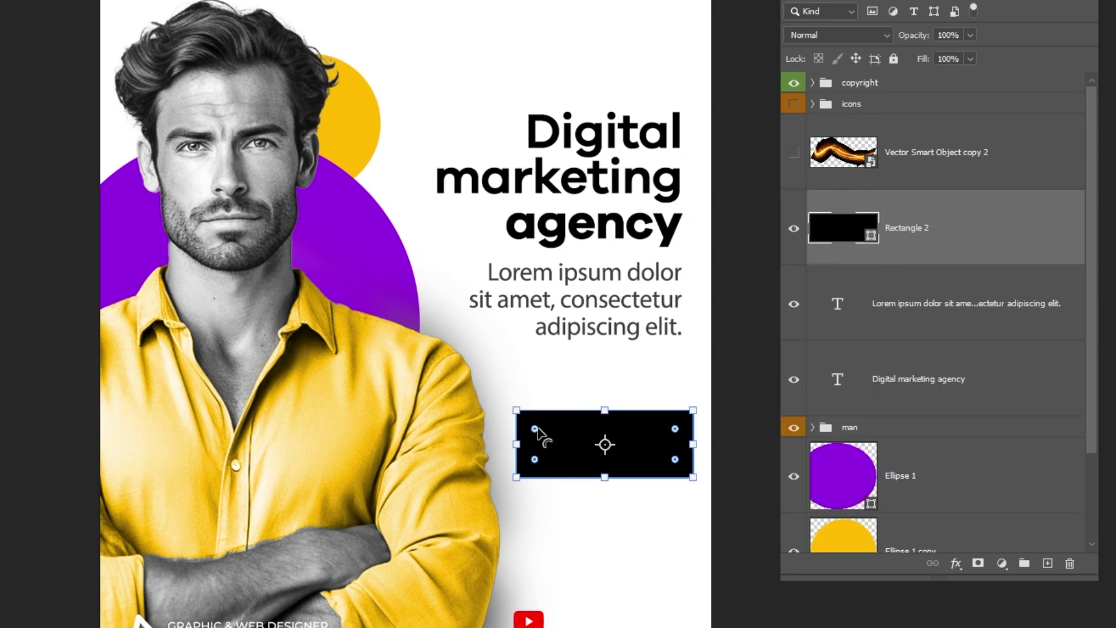
# - Fully round the black rectangle's corners, resize it to about 333 by 102 px and move it slightly closer to the paragraph
pyautogui.moveTo(535, 430); pyautogui.dragTo(558, 440)
pyautogui.moveTo(607, 477); pyautogui.dragTo(607, 467)
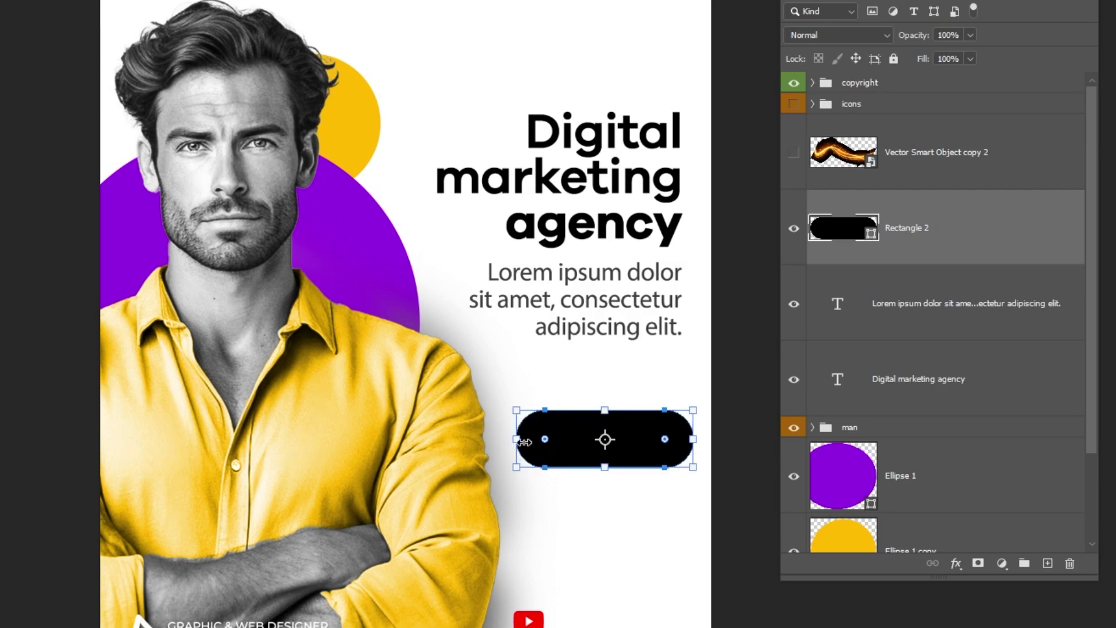
pyautogui.moveTo(525, 442); pyautogui.dragTo(514, 441)
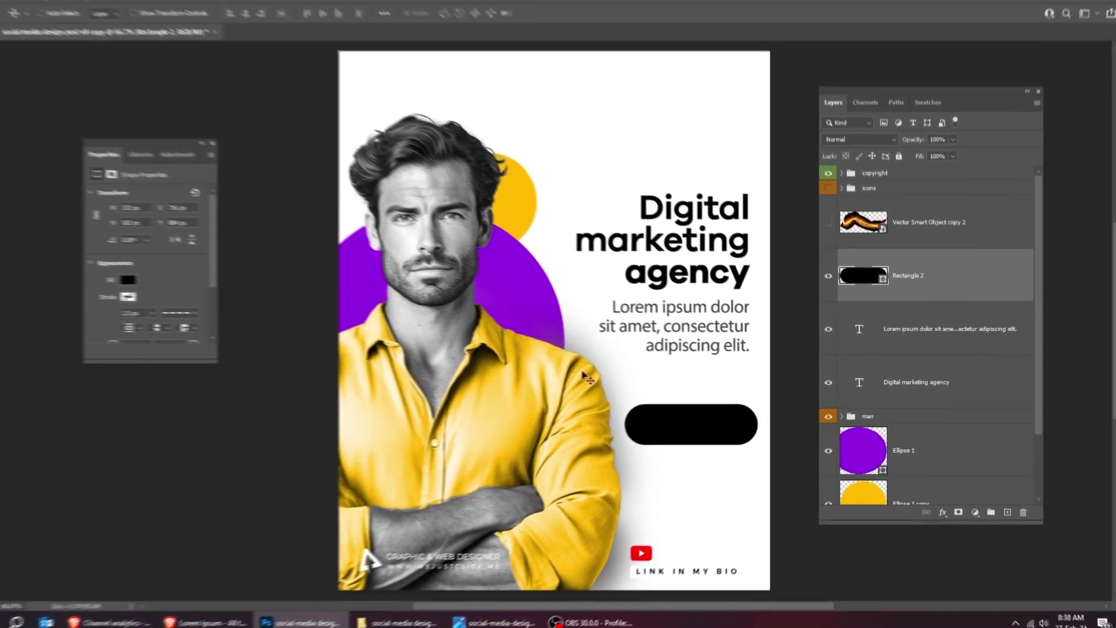
pyautogui.moveTo(699, 427); pyautogui.dragTo(704, 416)
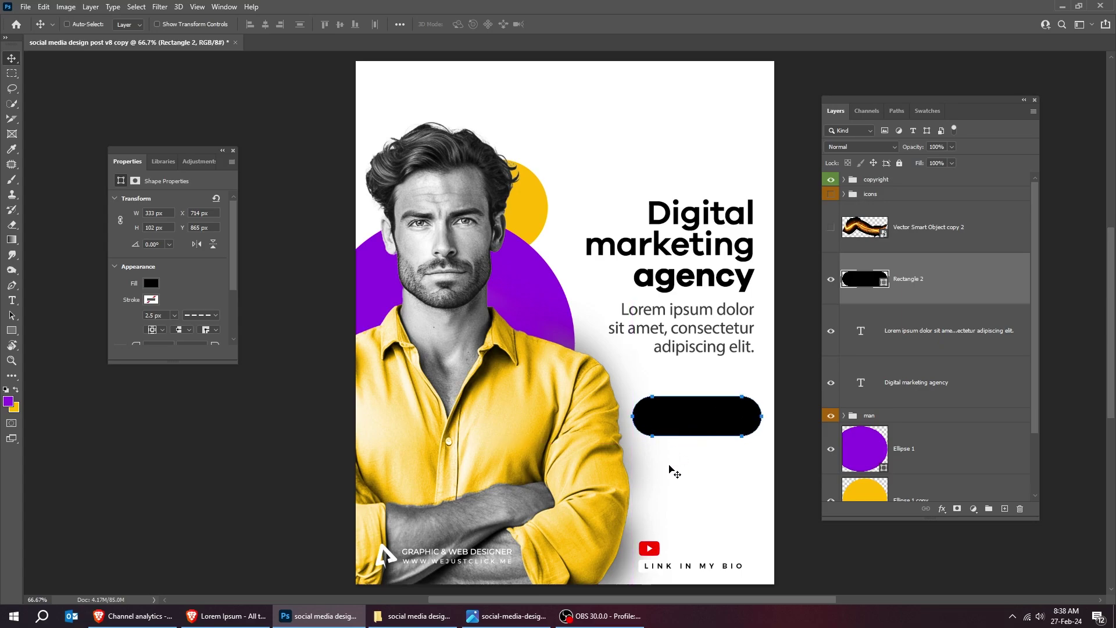
# - Add a separate text layer with the contact phone number below the black pill shape
pyautogui.press('t')
pyautogui.click(660, 474)
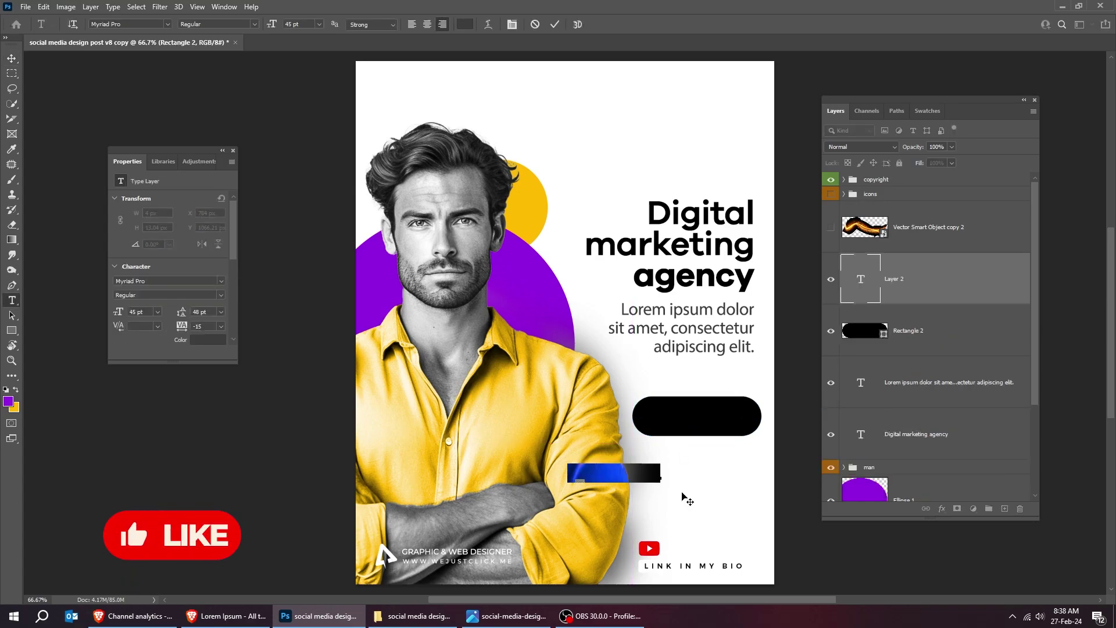
pyautogui.write('+1')
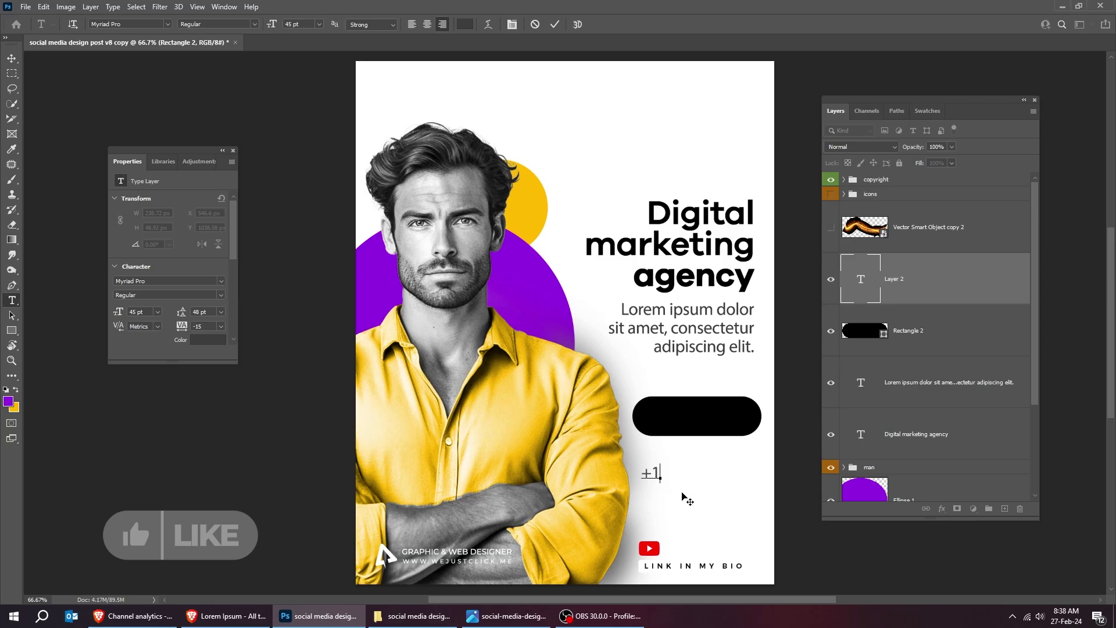
pyautogui.write('-202-55-0163')
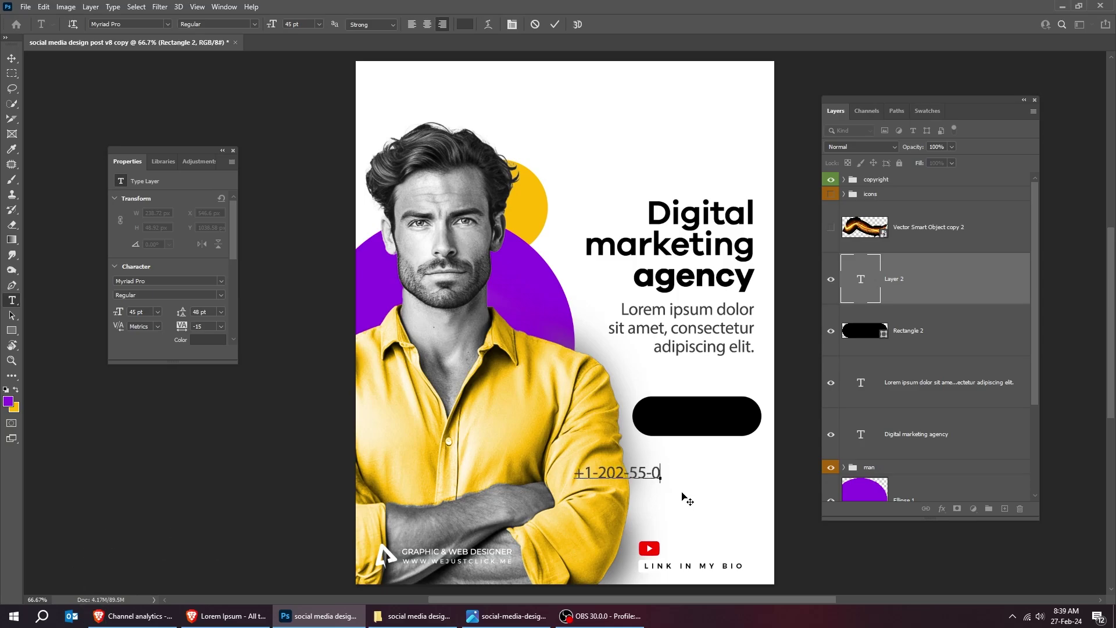
pyautogui.click(685, 497)
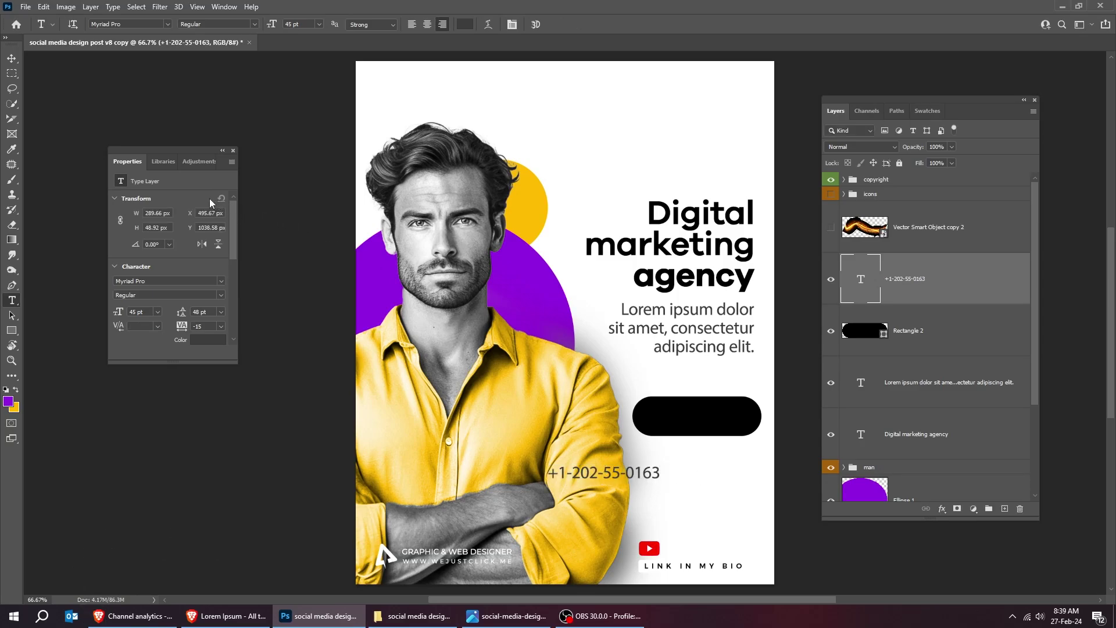
# - Show the full character settings and move the phone number text onto the black pill
pyautogui.click(507, 26)
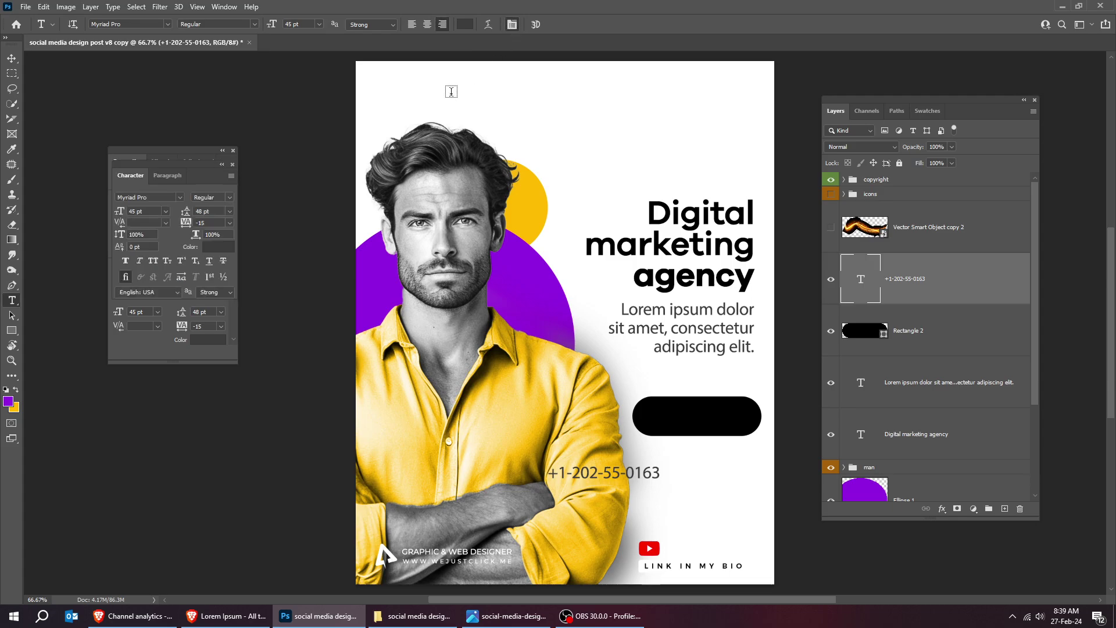
pyautogui.moveTo(196, 167); pyautogui.dragTo(316, 198)
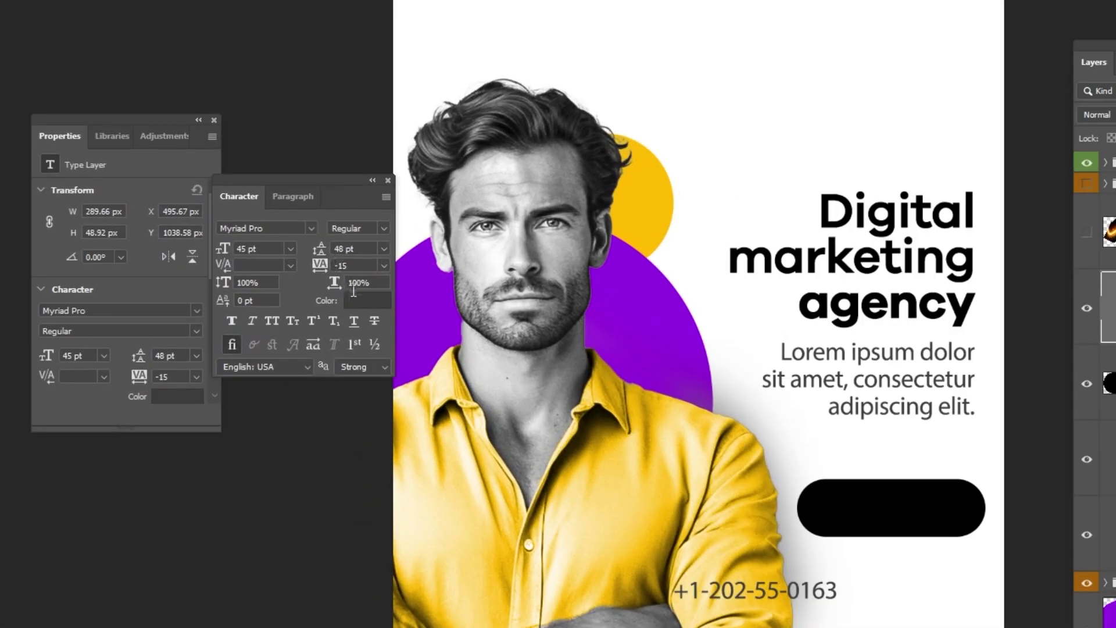
pyautogui.moveTo(861, 599); pyautogui.dragTo(997, 525)
pyautogui.moveTo(743, 535); pyautogui.dragTo(742, 536)
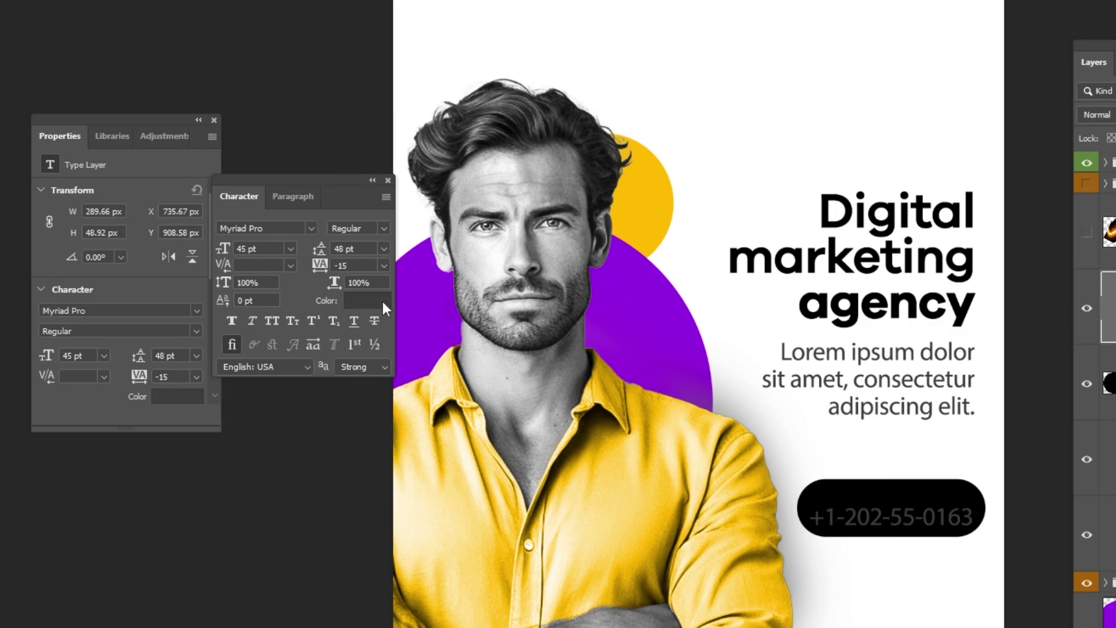
# - Set the phone number's text colour to white ffffff and its font style to Semibold
pyautogui.click(382, 301)
pyautogui.write('ffffff')
pyautogui.click(429, 311)
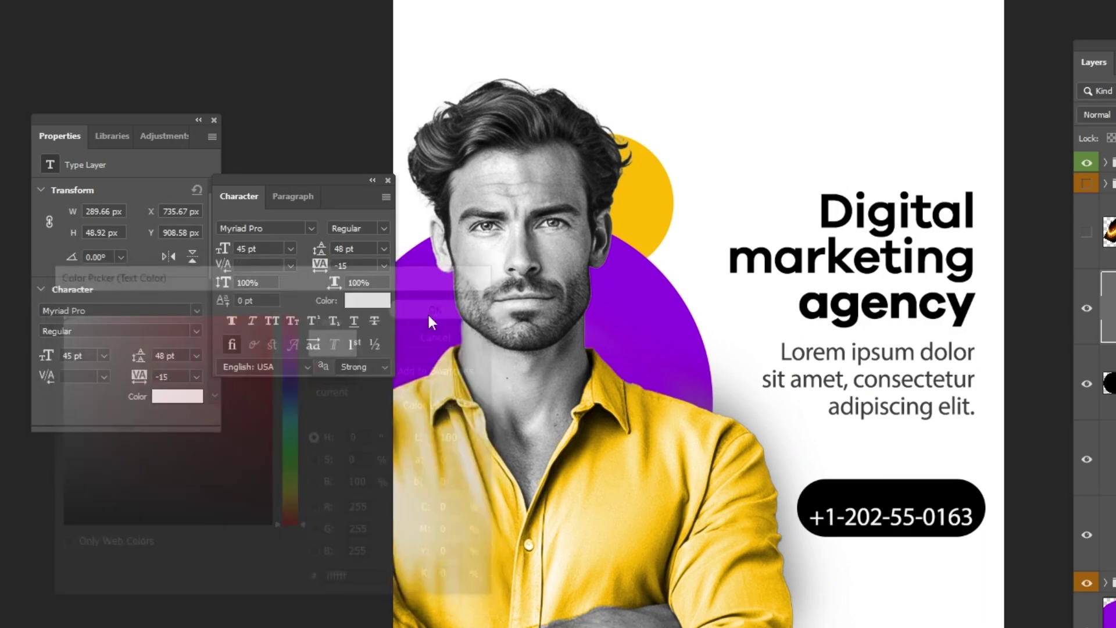
pyautogui.click(384, 229)
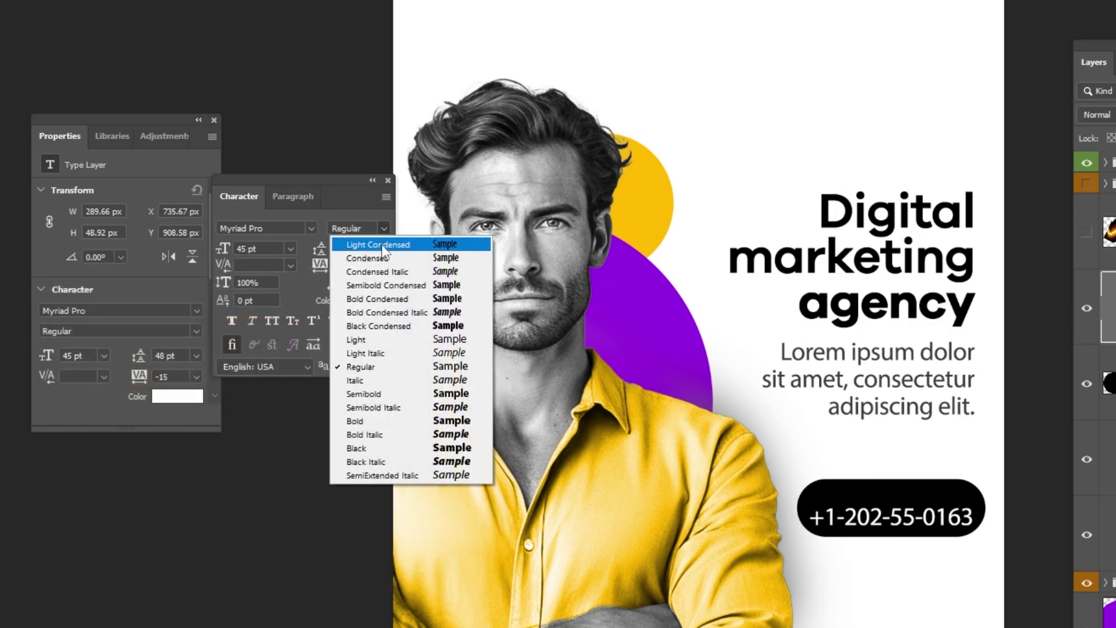
pyautogui.click(397, 399)
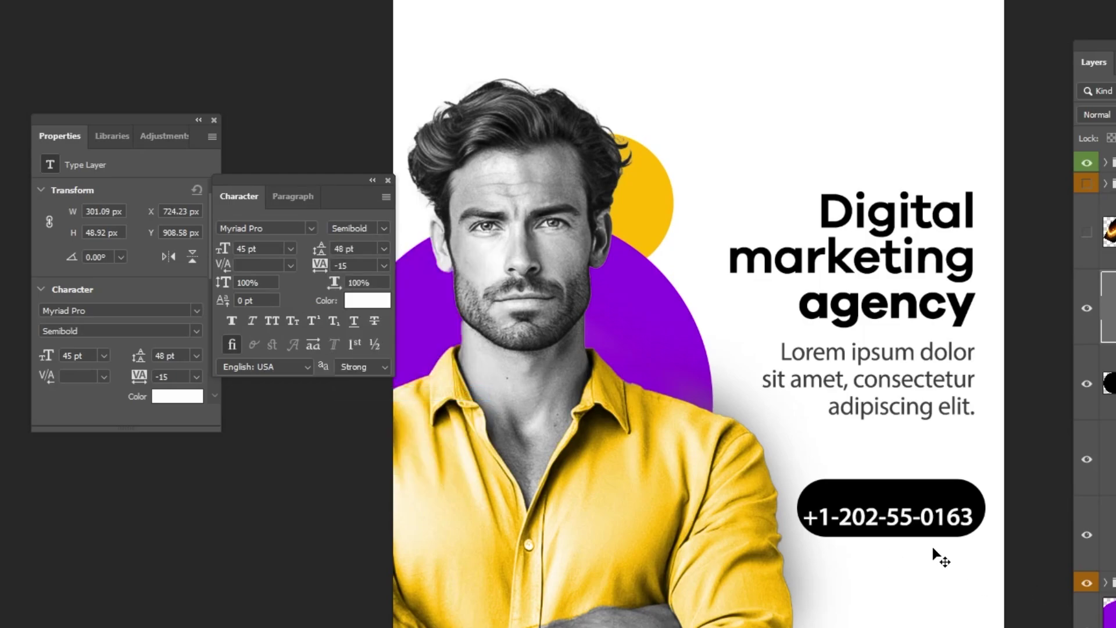
# - Centre the phone number vertically on the black pill and set its font size to 42 pt
pyautogui.moveTo(915, 532); pyautogui.dragTo(916, 523)
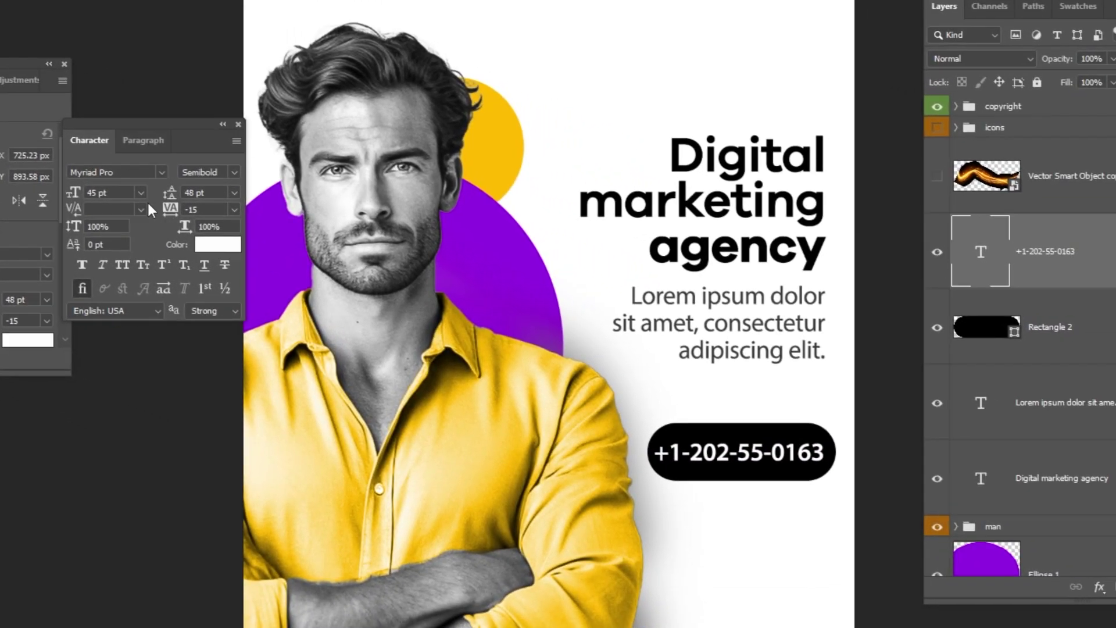
pyautogui.write('42')
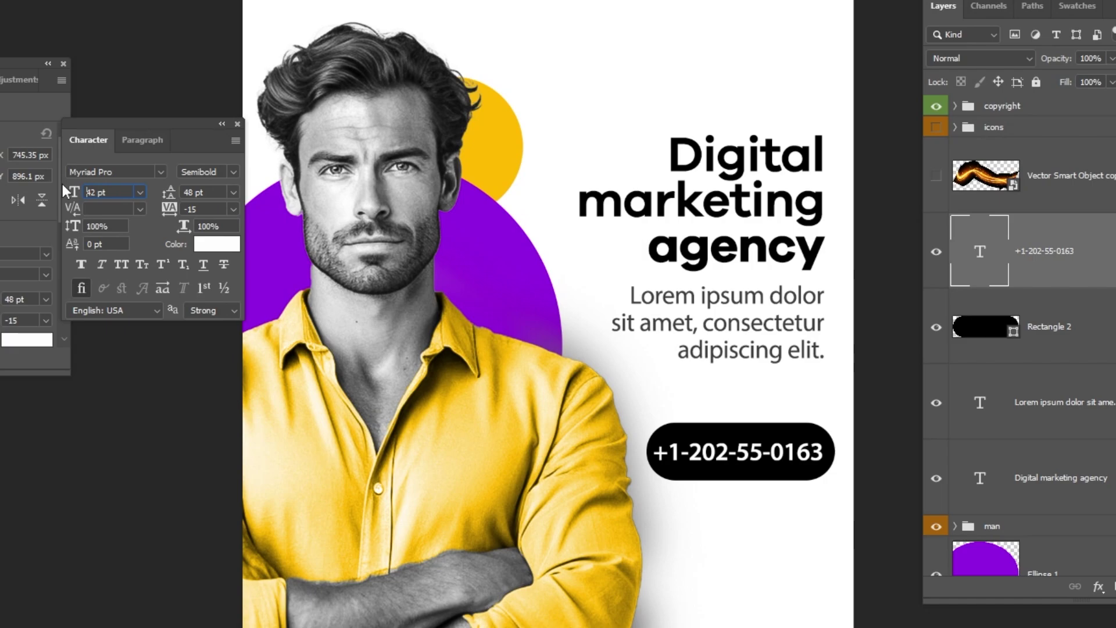
pyautogui.press('Return')
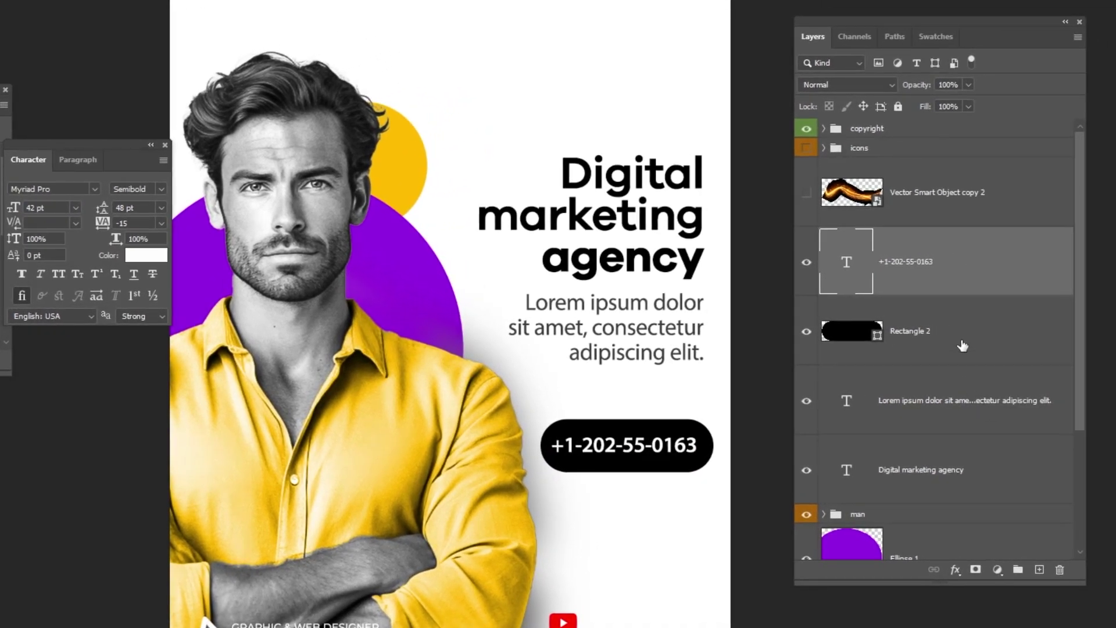
# - Link the phone number and pill layers and scale them down together to a text size of about 37.64 pt
pyautogui.keyDown('shift'); pyautogui.click(963, 346); pyautogui.keyUp('shift')
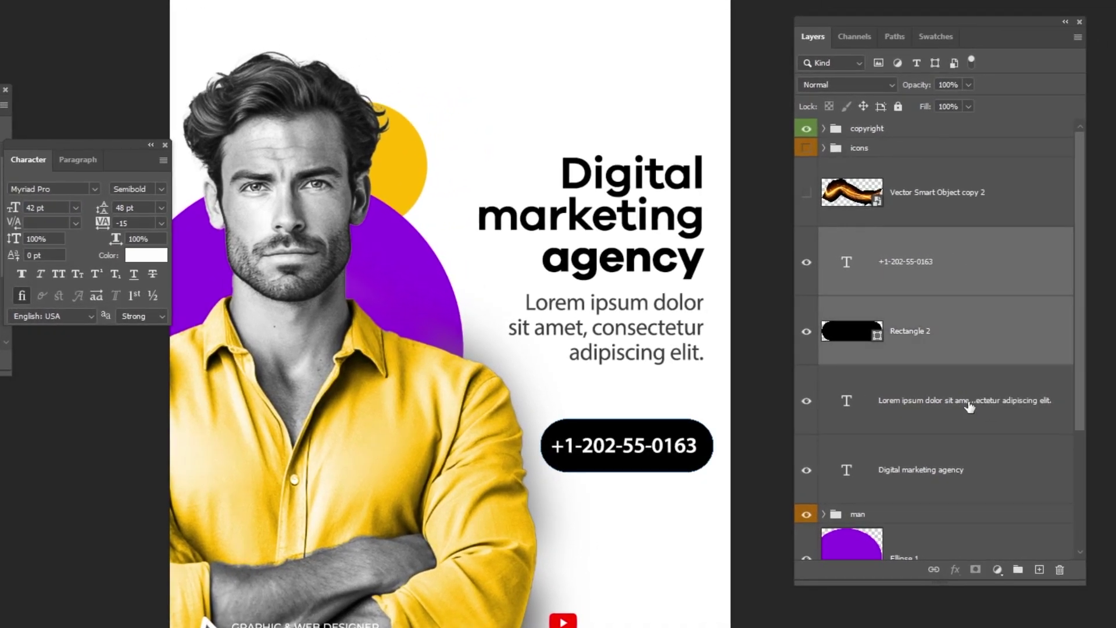
pyautogui.click(933, 569)
pyautogui.hotkey('ctrl', 't')
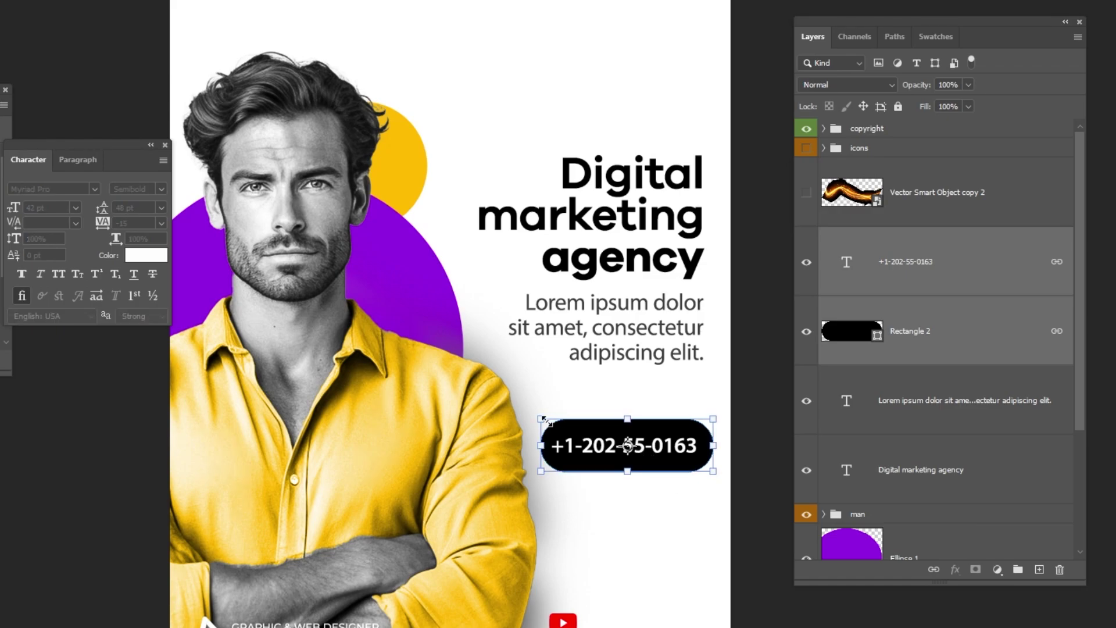
pyautogui.moveTo(541, 419); pyautogui.dragTo(559, 424)
pyautogui.press('Return')
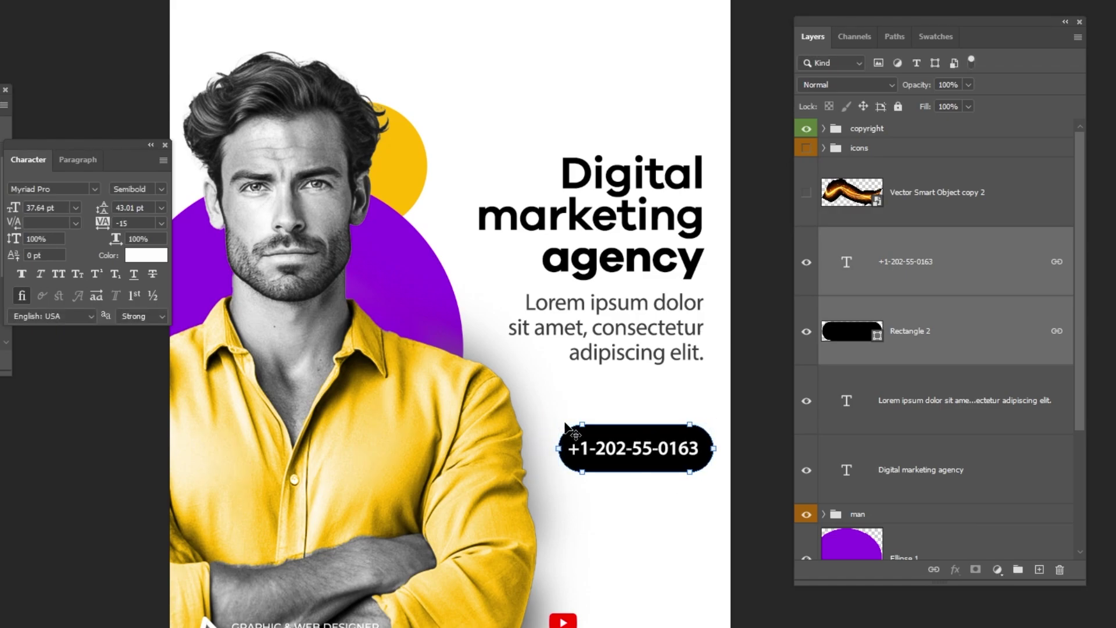
# - Nudge the linked phone button up and left, closer to the paragraph, and close the character and properties settings
pyautogui.hotkey('shift', 'Up')
pyautogui.hotkey('shift', 'Up')
pyautogui.hotkey('shift', 'Up')
pyautogui.press('Left')
pyautogui.press('Left')
pyautogui.press('Left')
pyautogui.press('Left')
pyautogui.press('Left')
pyautogui.press('Left')
pyautogui.press('Left')
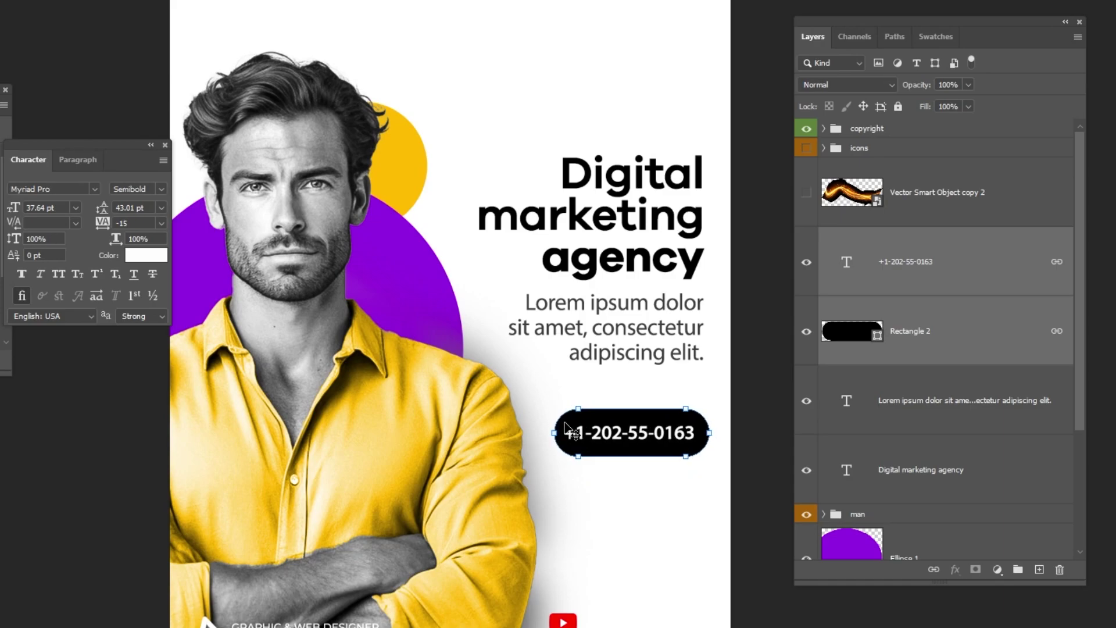
pyautogui.press('Left')
pyautogui.press('Left')
pyautogui.press('Up')
pyautogui.press('Up')
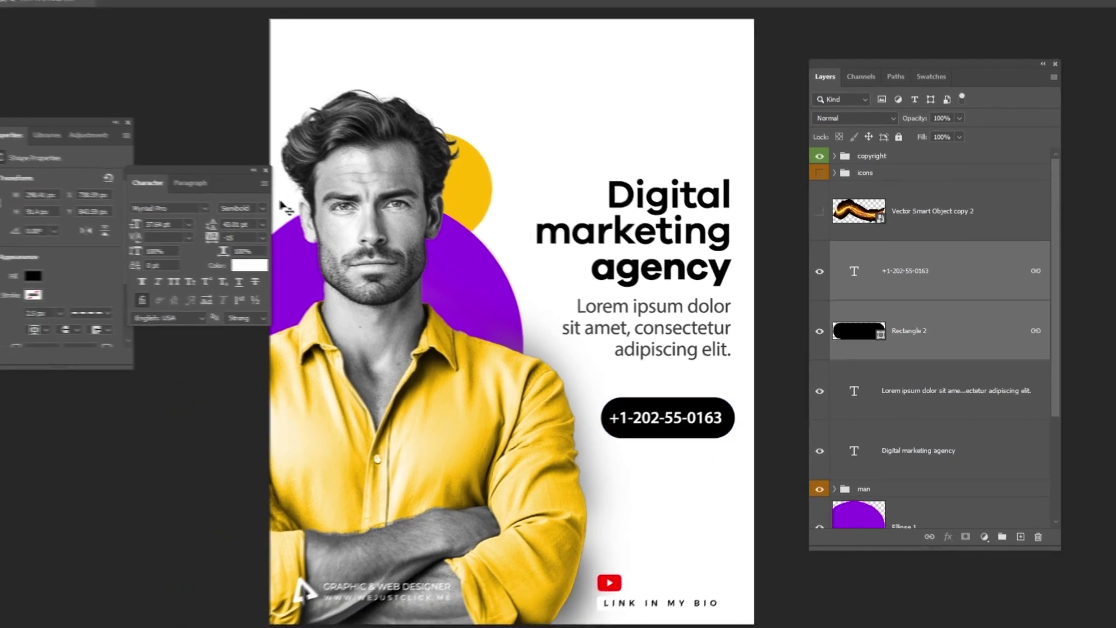
pyautogui.click(165, 145)
pyautogui.click(233, 151)
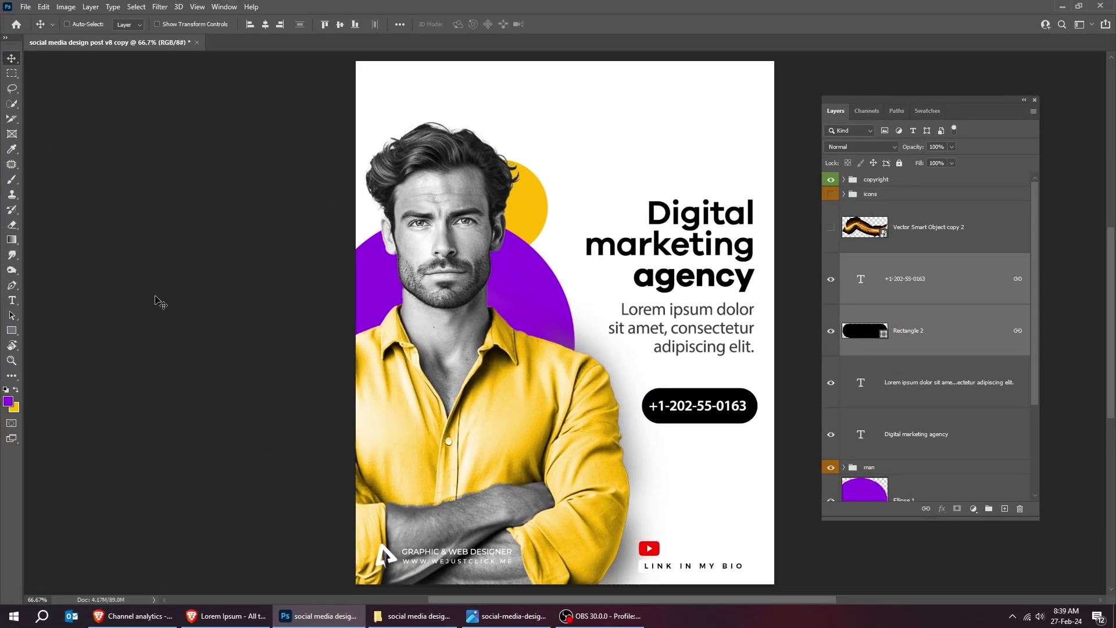
# - Draw a circle about 424 px wide directly above the purple circle's layer, overlapping the canvas's upper edge over the headline
pyautogui.scroll(-3, 992, 439)
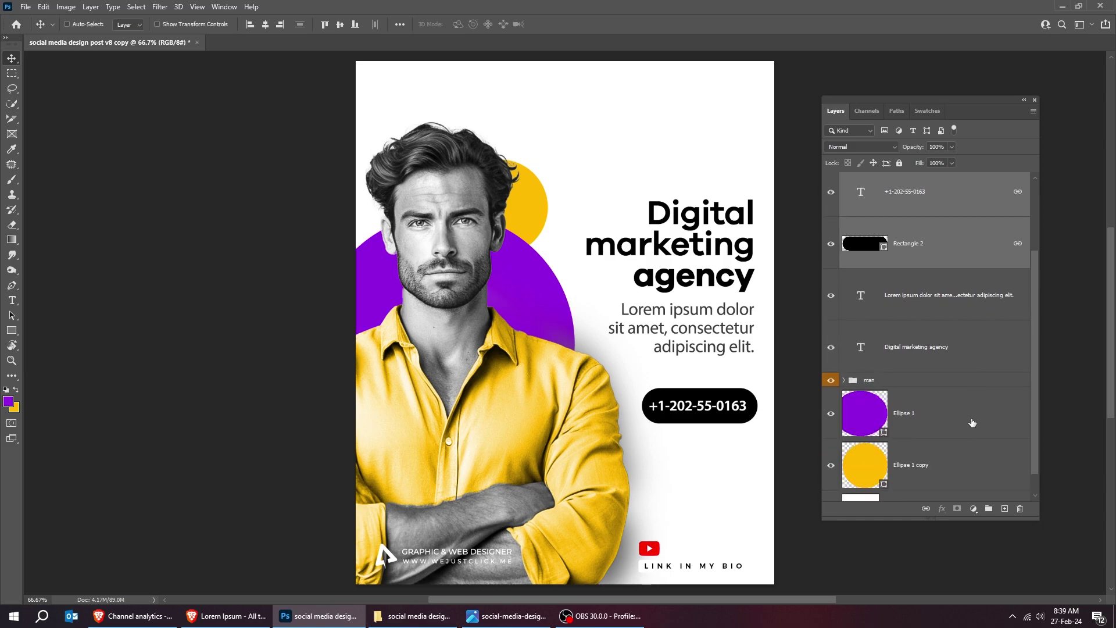
pyautogui.click(951, 375)
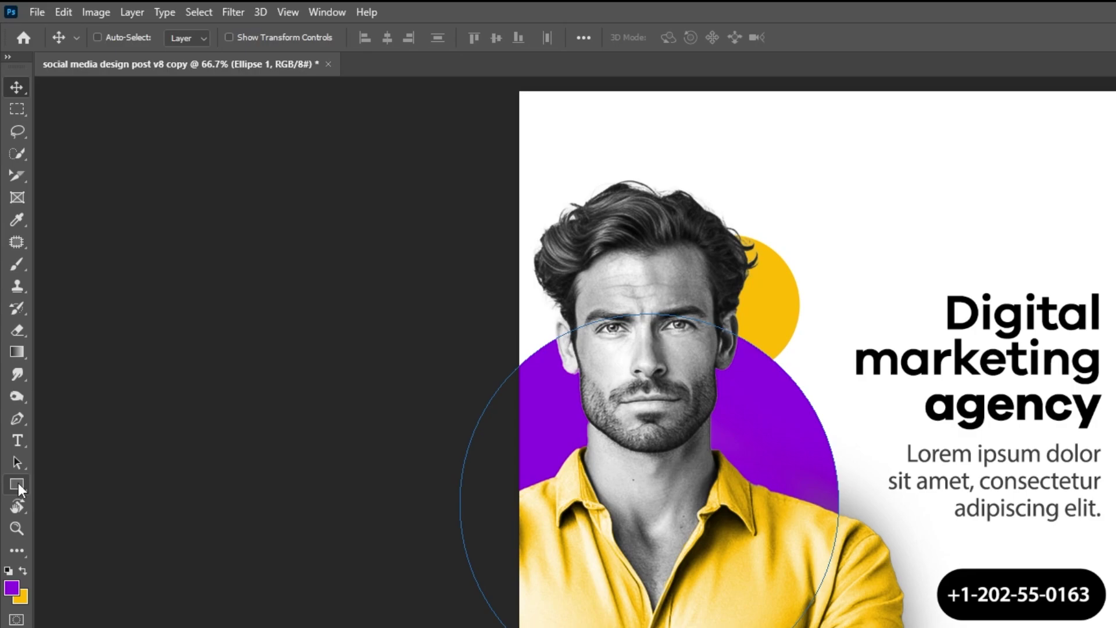
pyautogui.click(11, 330)
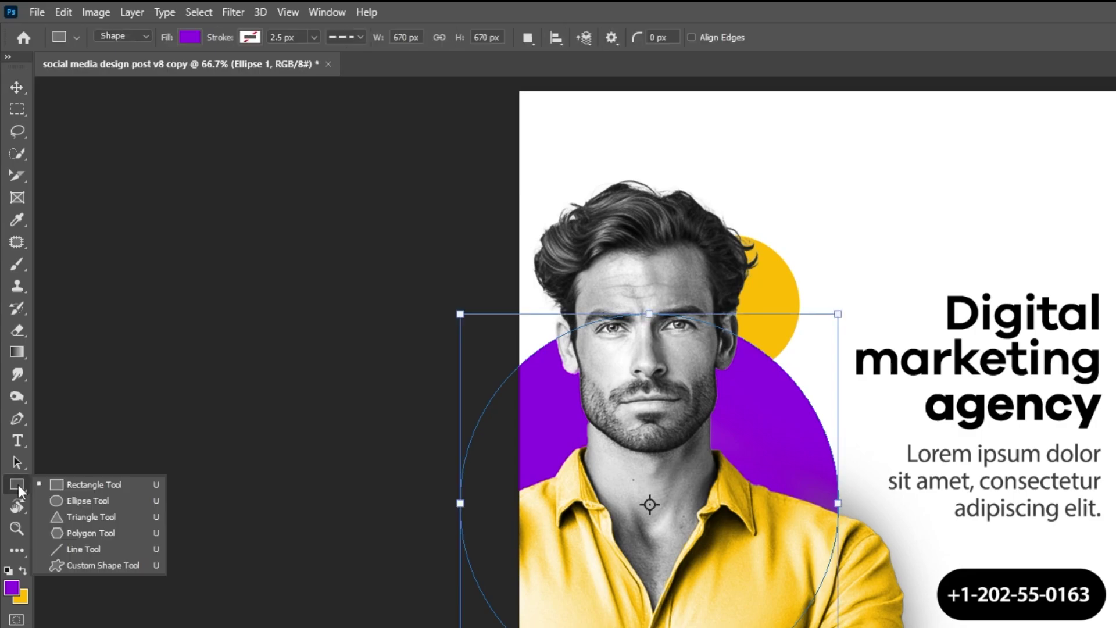
pyautogui.click(70, 498)
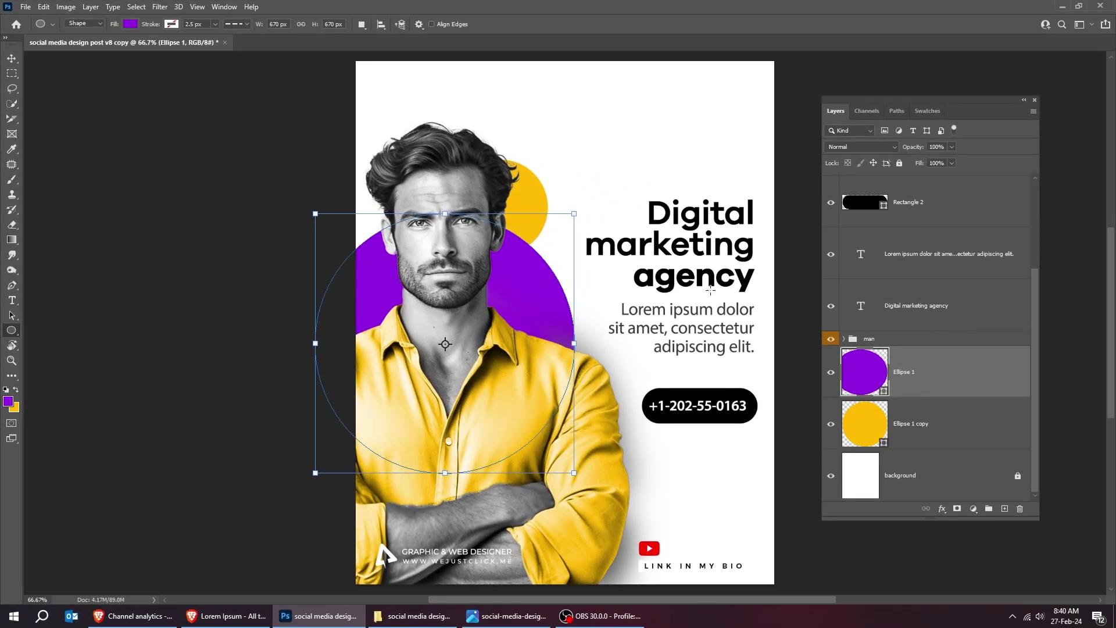
pyautogui.moveTo(597, 117); pyautogui.dragTo(690, 200)
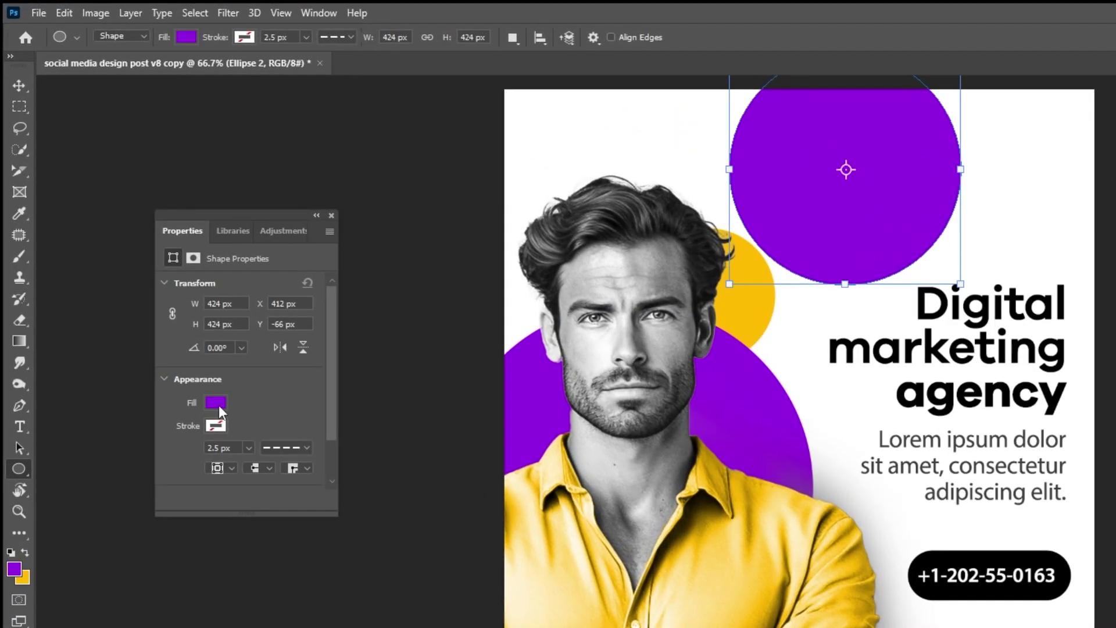
# - Remove the new circle's fill and give it a yellow stroke
pyautogui.click(216, 403)
pyautogui.click(272, 389)
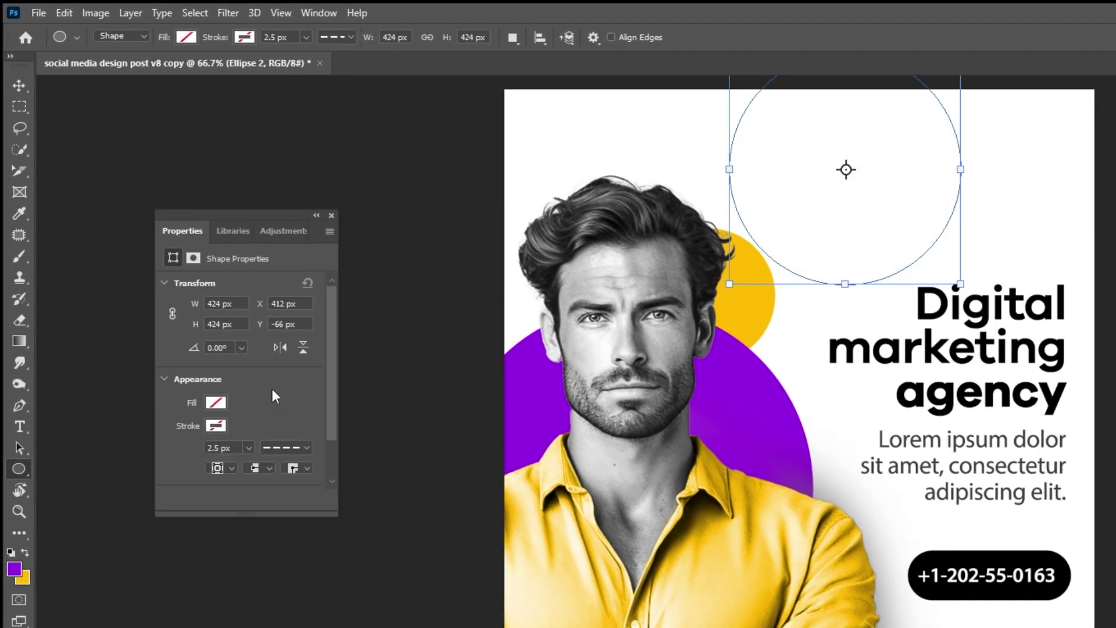
pyautogui.click(216, 425)
pyautogui.click(205, 511)
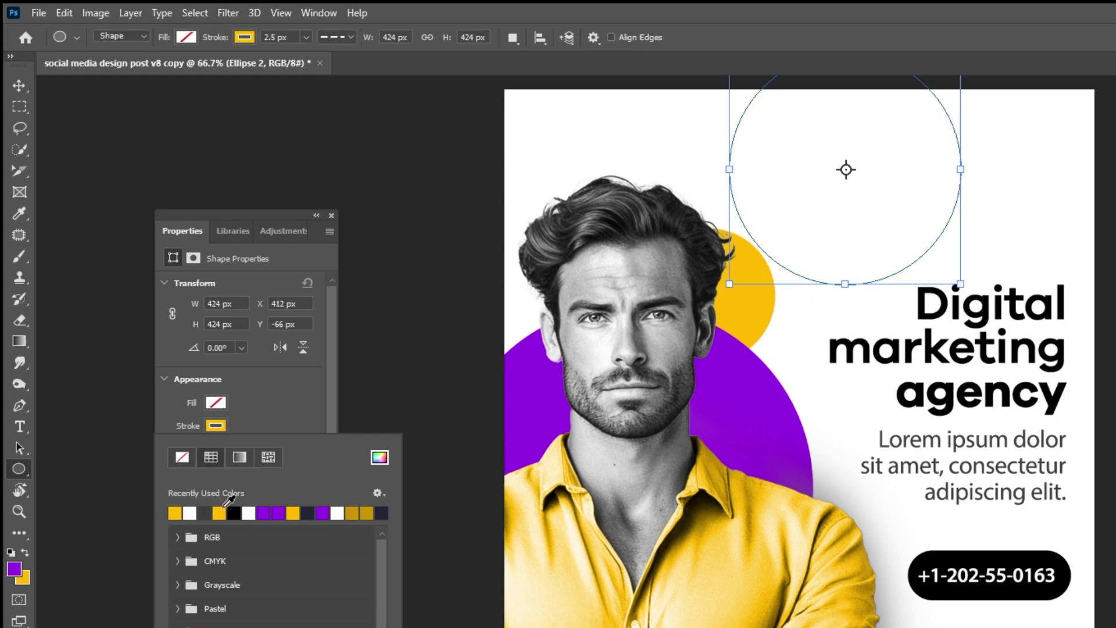
pyautogui.click(272, 416)
# - Make the circle's stroke a solid line and thicken it to about 77.54 px
pyautogui.click(287, 445)
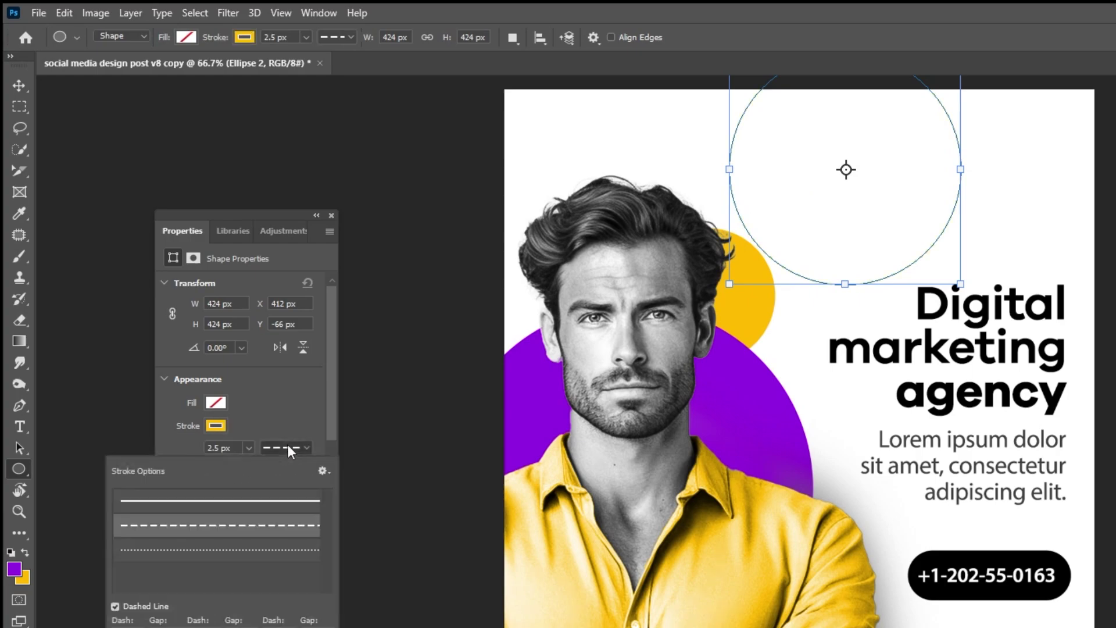
pyautogui.click(261, 501)
pyautogui.click(275, 417)
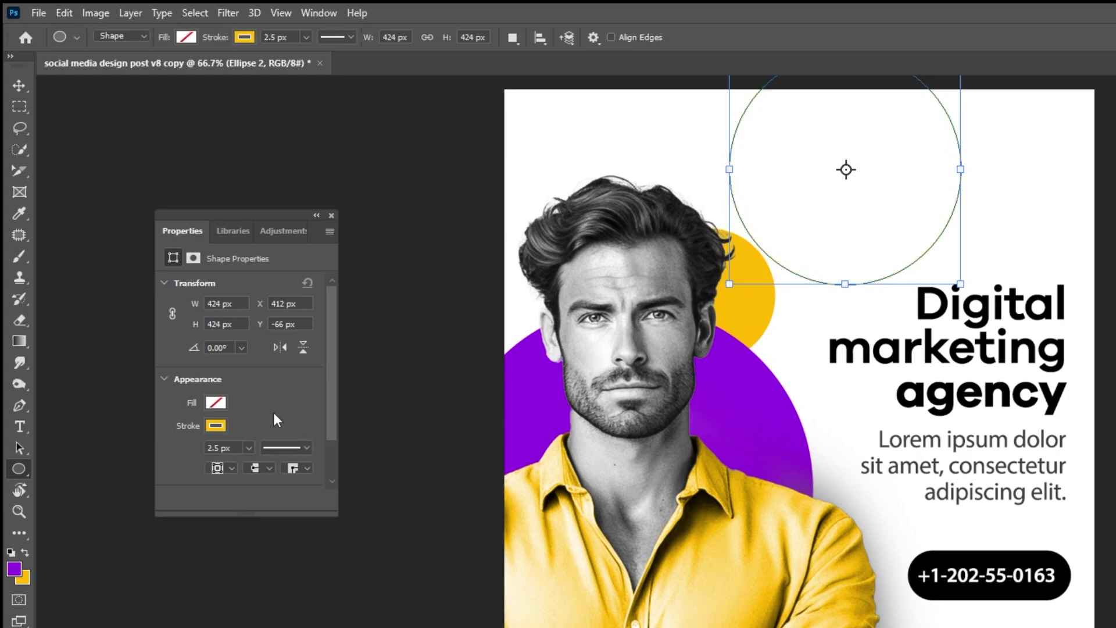
pyautogui.click(248, 447)
pyautogui.moveTo(250, 462); pyautogui.dragTo(295, 470)
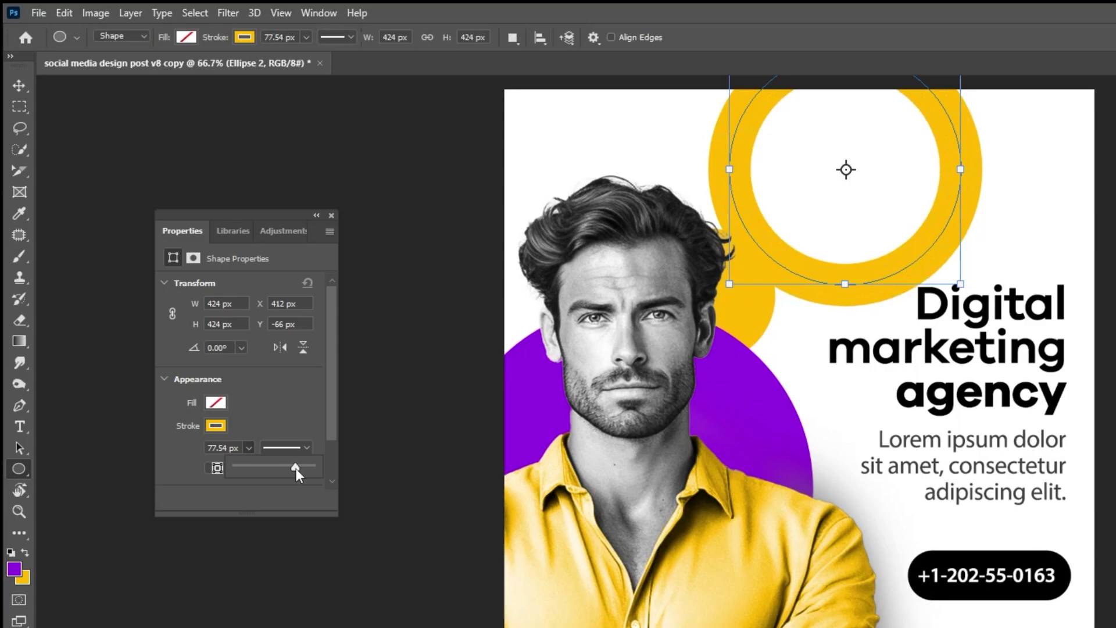
# - Move the yellow ring up so it is cropped by the canvas's upper edge and scale it down to about 351 px wide
pyautogui.click(19, 86)
pyautogui.moveTo(470, 282); pyautogui.dragTo(464, 236)
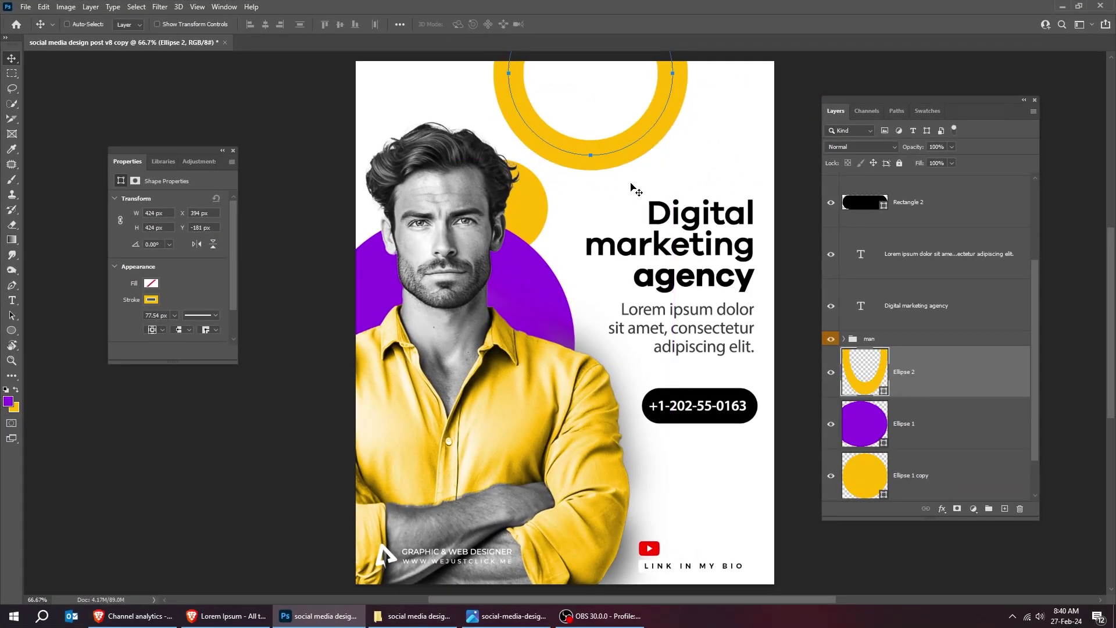
pyautogui.hotkey('ctrl', 't')
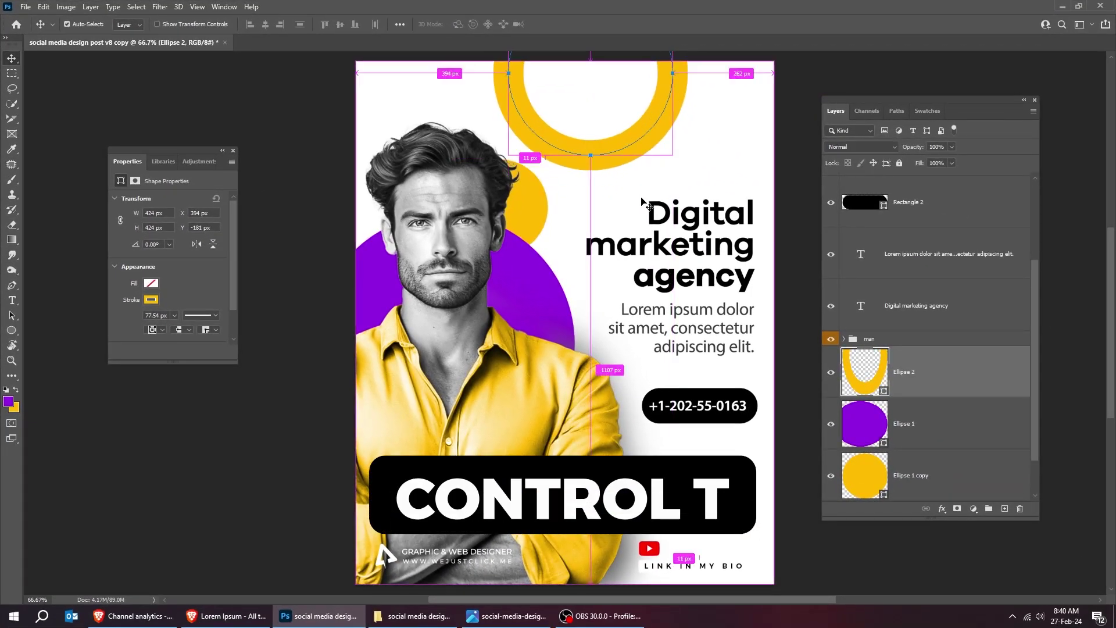
pyautogui.moveTo(668, 153); pyautogui.dragTo(625, 130)
pyautogui.press('Return')
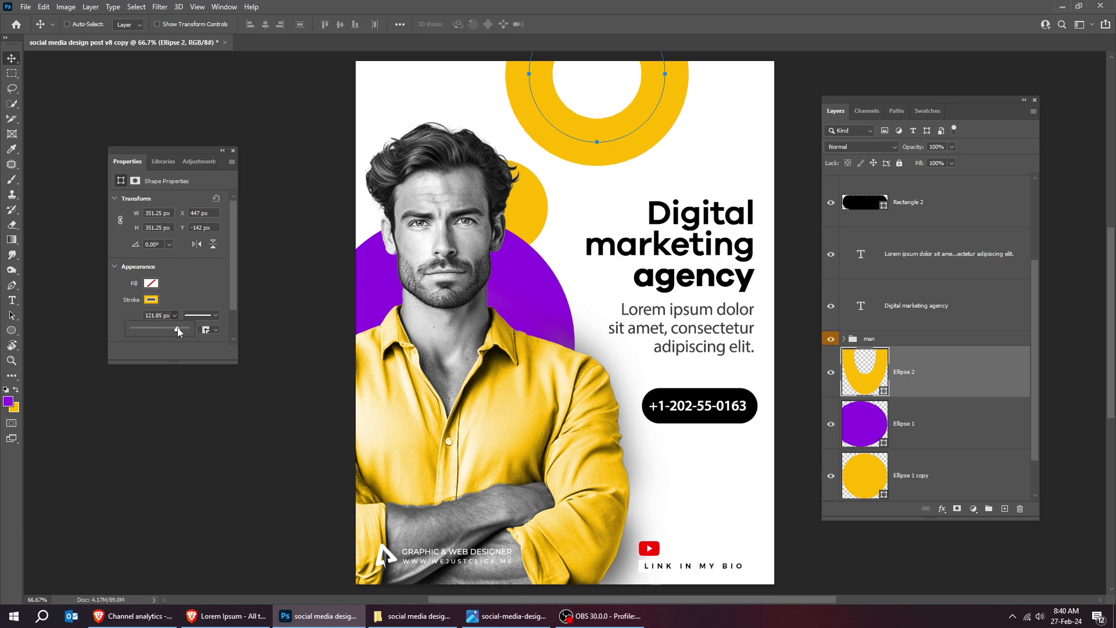
# - Set the yellow ring's stroke to about 99.69 px and duplicate the ring into the canvas's lower-right corner at about X 836, Y 1200 px
pyautogui.moveTo(176, 327); pyautogui.dragTo(176, 328)
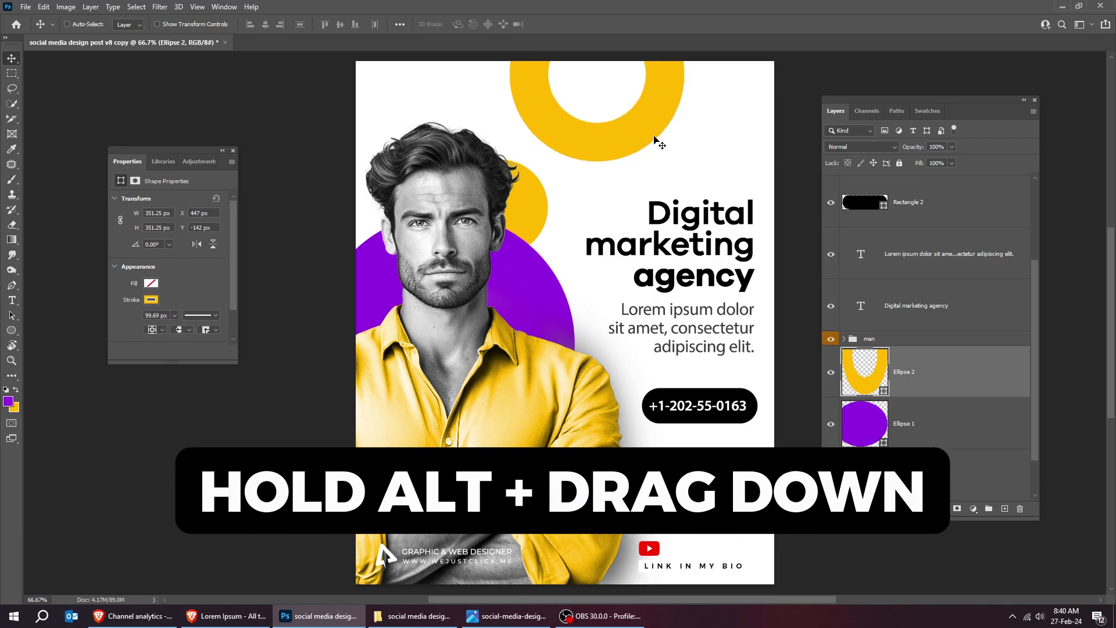
pyautogui.moveTo(655, 140); pyautogui.dragTo(802, 520)
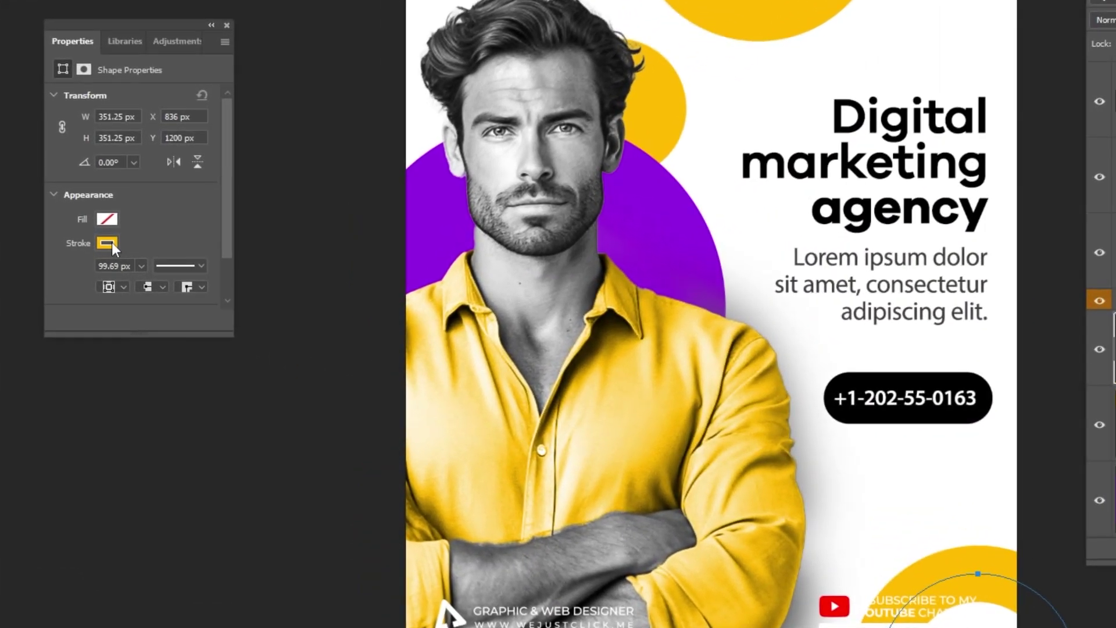
# - Recolor the duplicated ring's stroke in the lower-right corner to the recently used purple
pyautogui.click(108, 243)
pyautogui.click(162, 332)
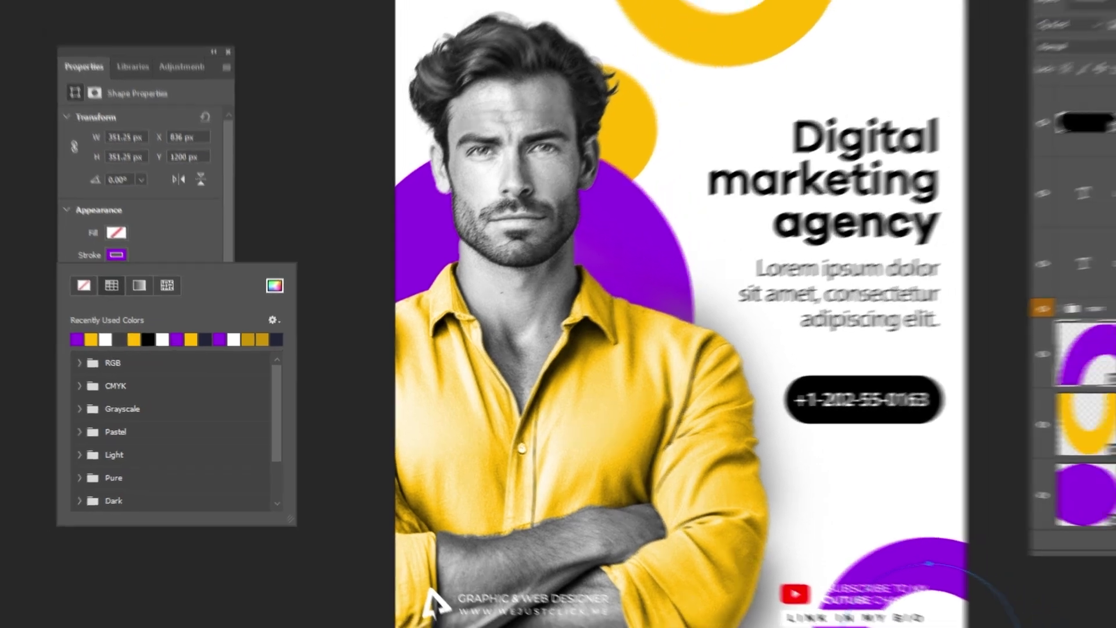
pyautogui.click(733, 406)
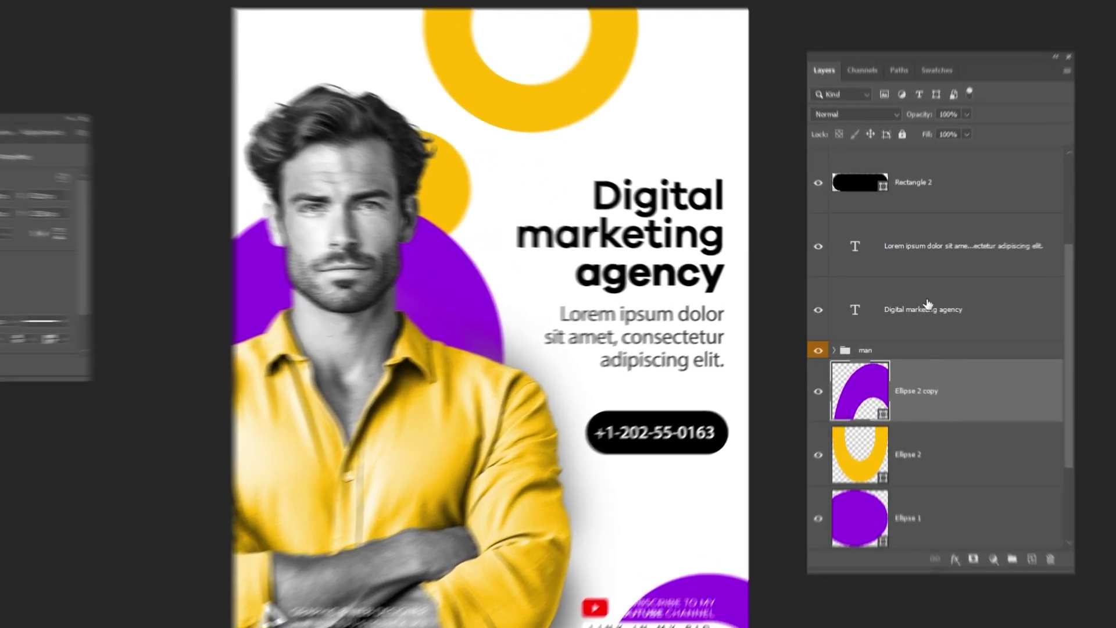
# - Move the glowing light-streak smart object layer directly above the man group, make it visible and close its properties
pyautogui.scroll(5, 931, 308)
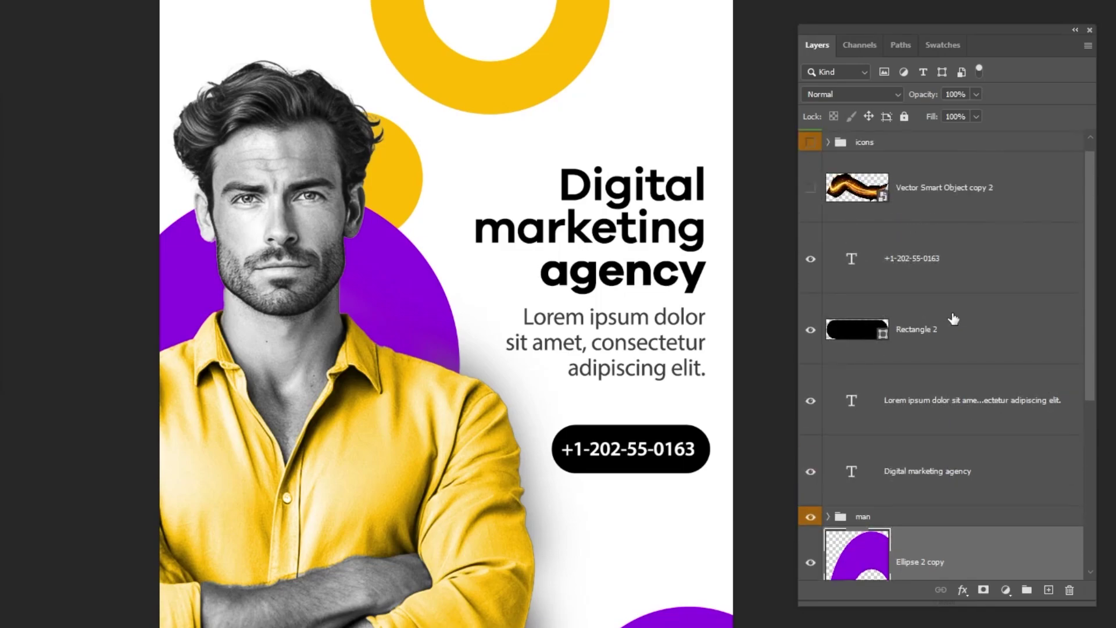
pyautogui.moveTo(957, 218); pyautogui.dragTo(911, 508)
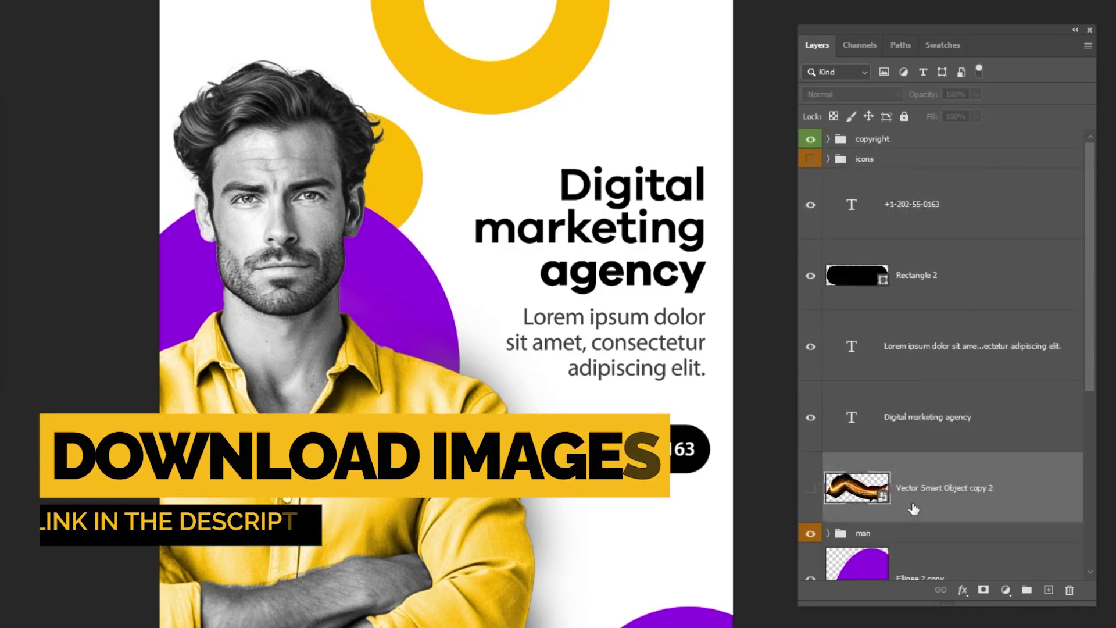
pyautogui.click(808, 534)
pyautogui.click(808, 533)
pyautogui.click(810, 488)
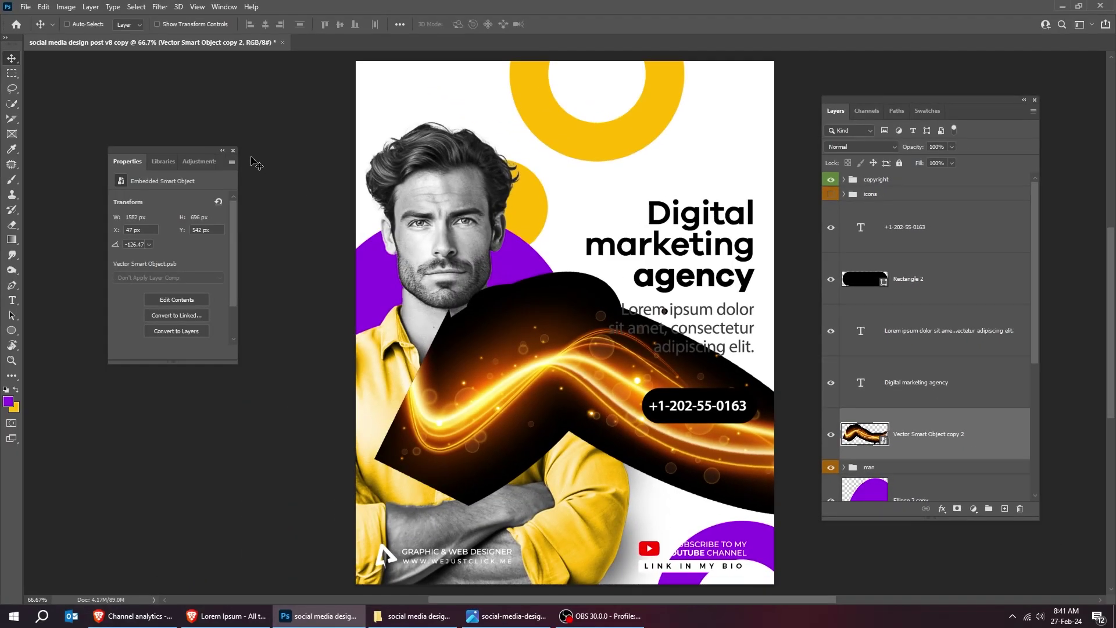
pyautogui.click(233, 151)
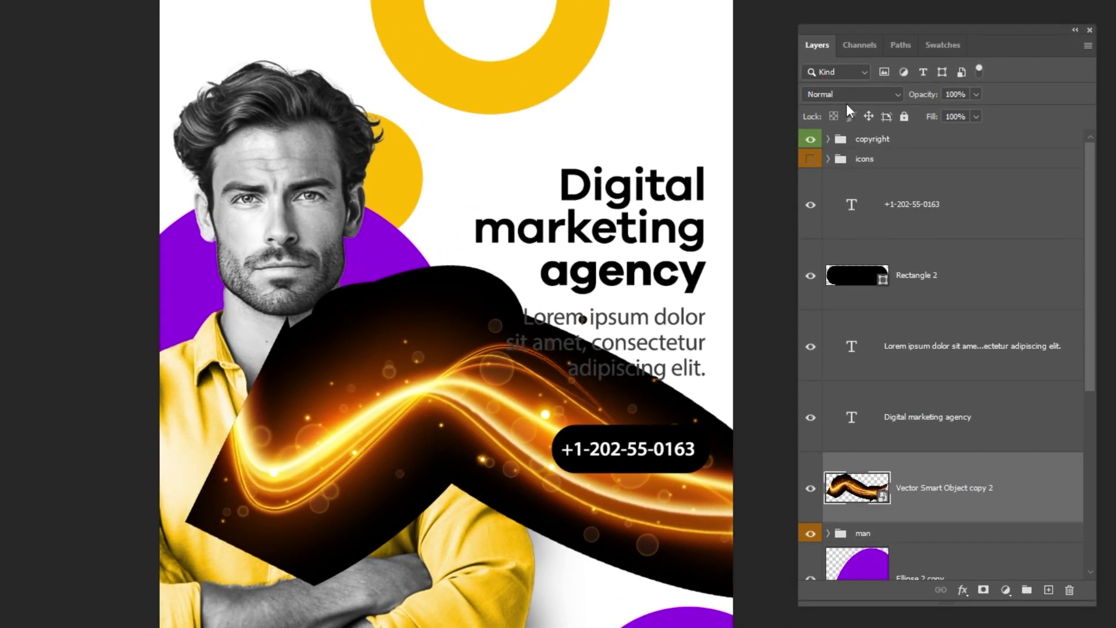
# - Set the light-streak layer's blend mode to Screen and shift the streak left and slightly down across the man's shirt
pyautogui.click(859, 147)
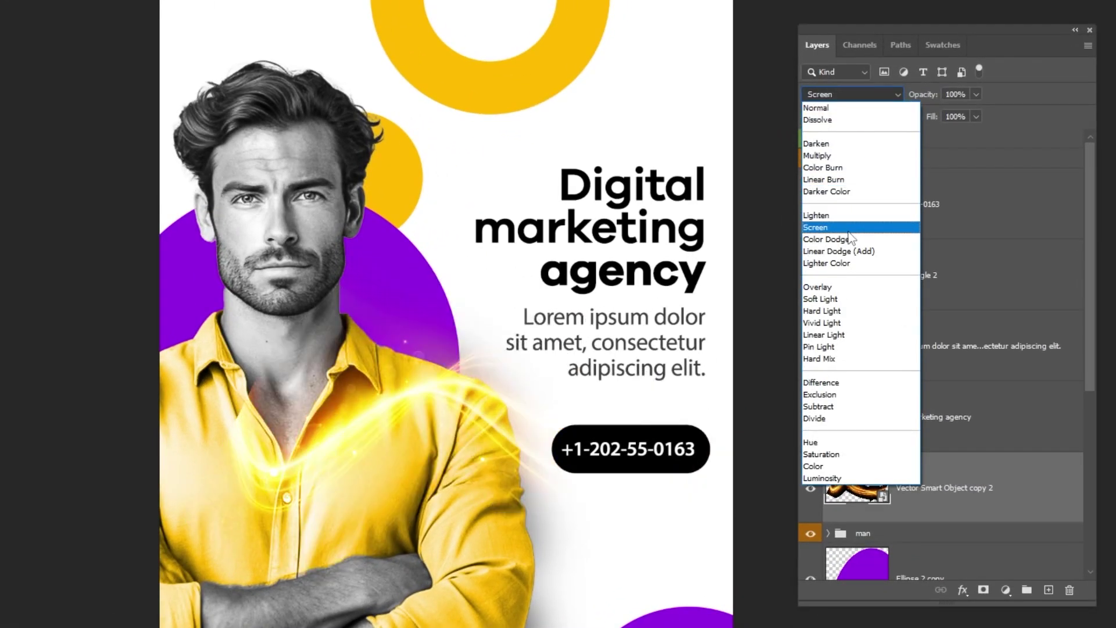
pyautogui.click(825, 227)
pyautogui.moveTo(563, 418); pyautogui.dragTo(470, 446)
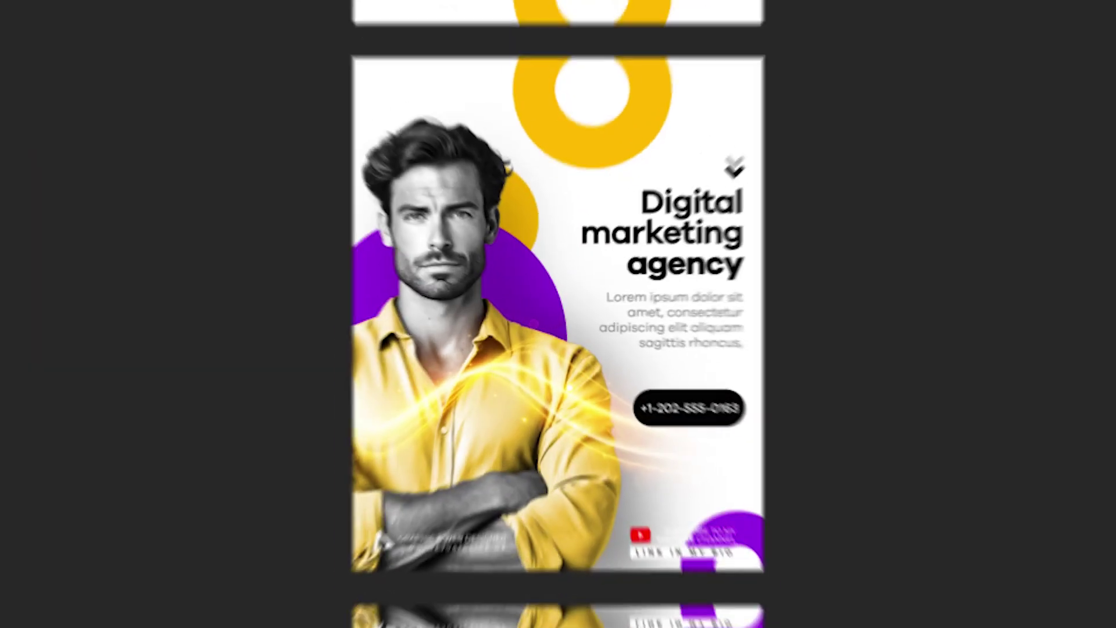